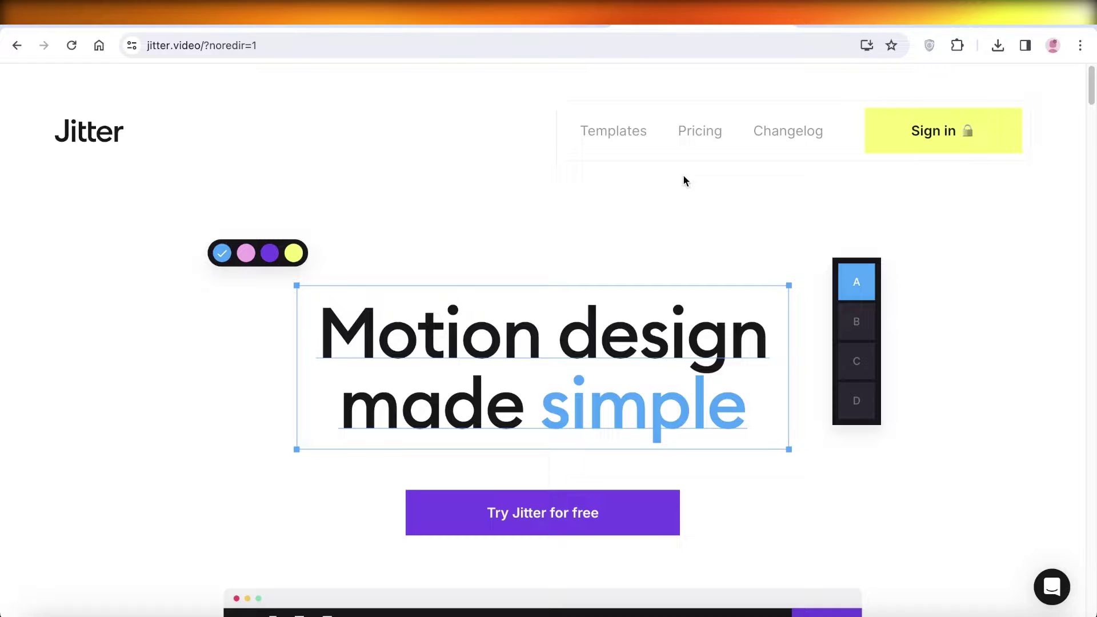
Sign into Jitter with the first Google account, reaching the empty My files dashboard
scroll(725, 241, down, 4)
scroll(730, 258, down, 12)
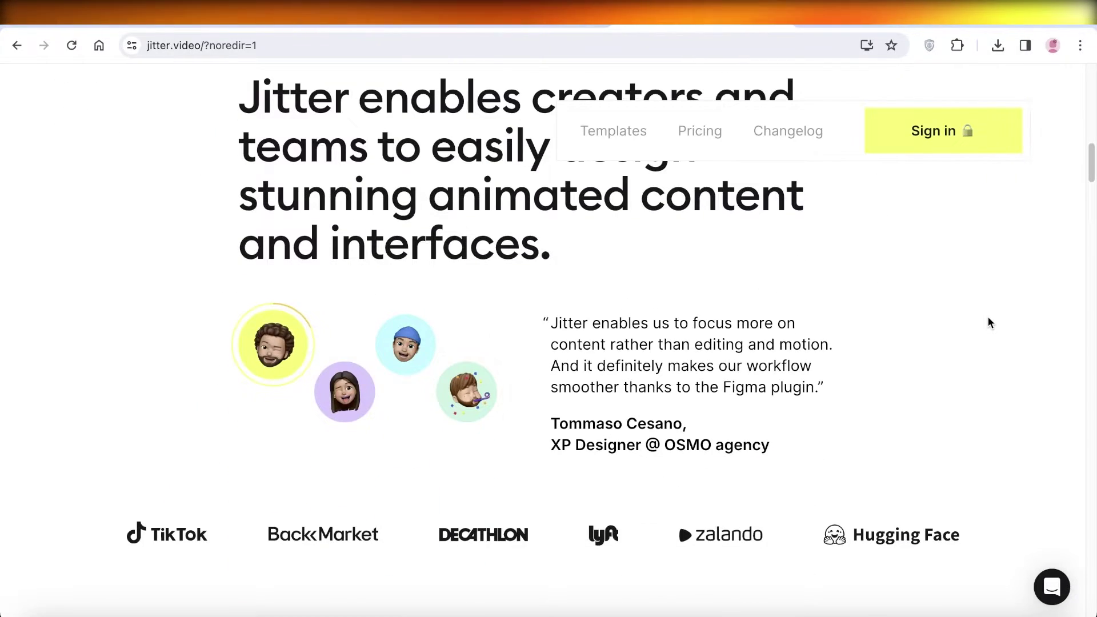
scroll(988, 320, up, 15)
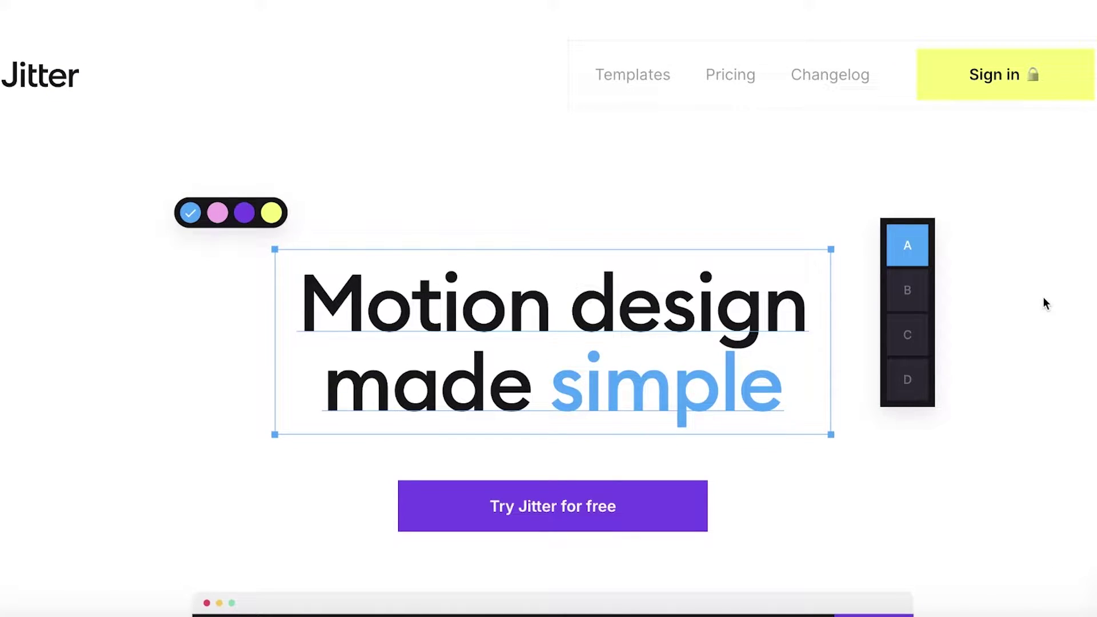
scroll(1046, 304, down, 10)
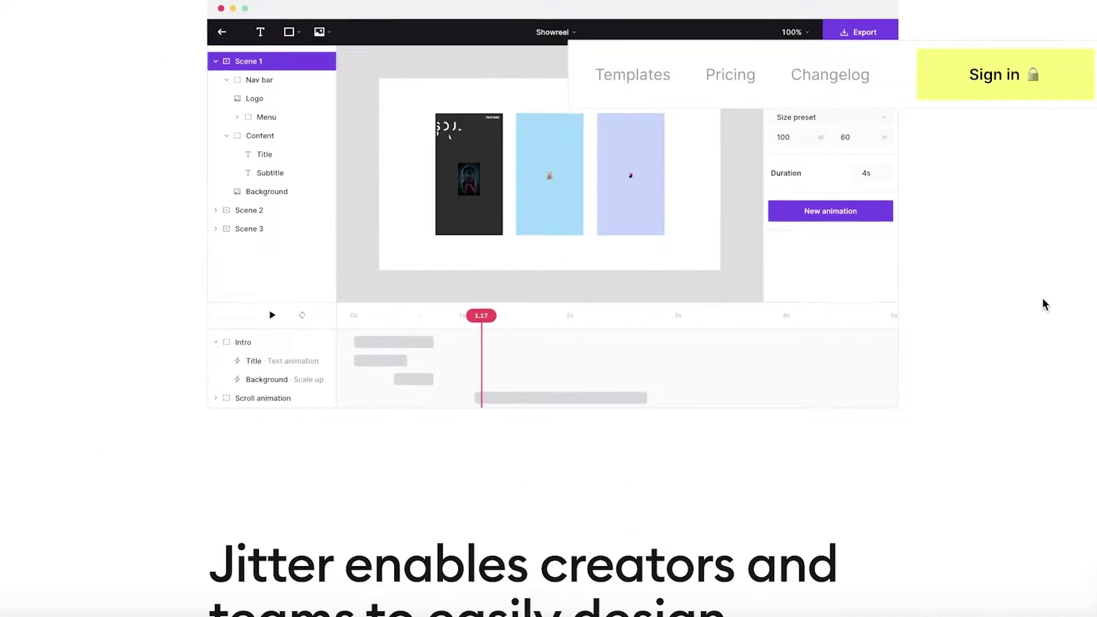
scroll(1006, 395, down, 5)
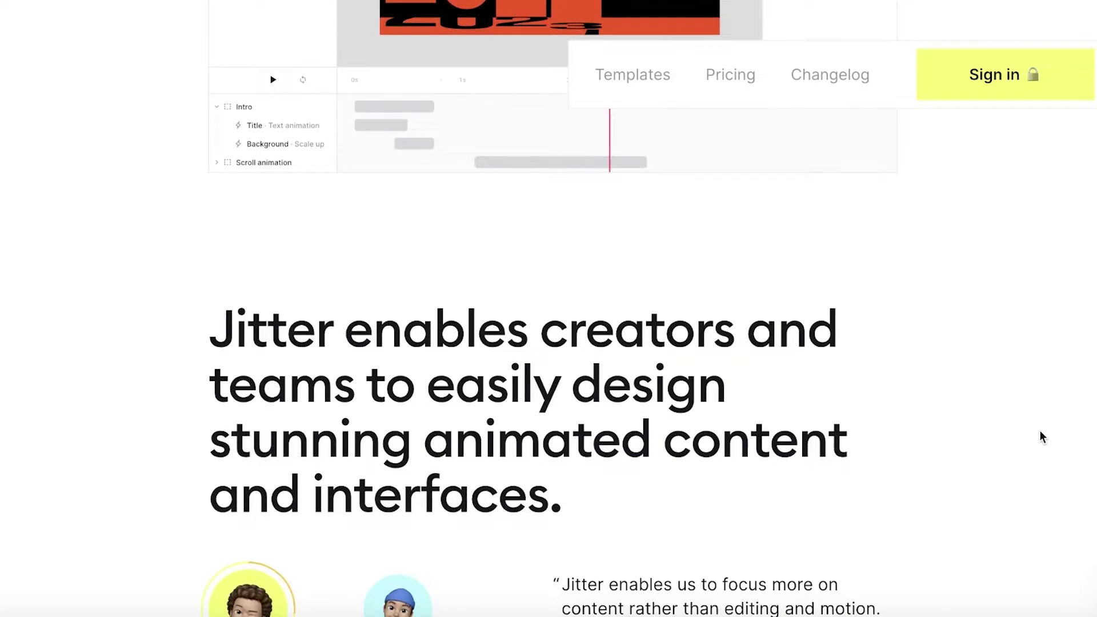
scroll(1040, 436, down, 4)
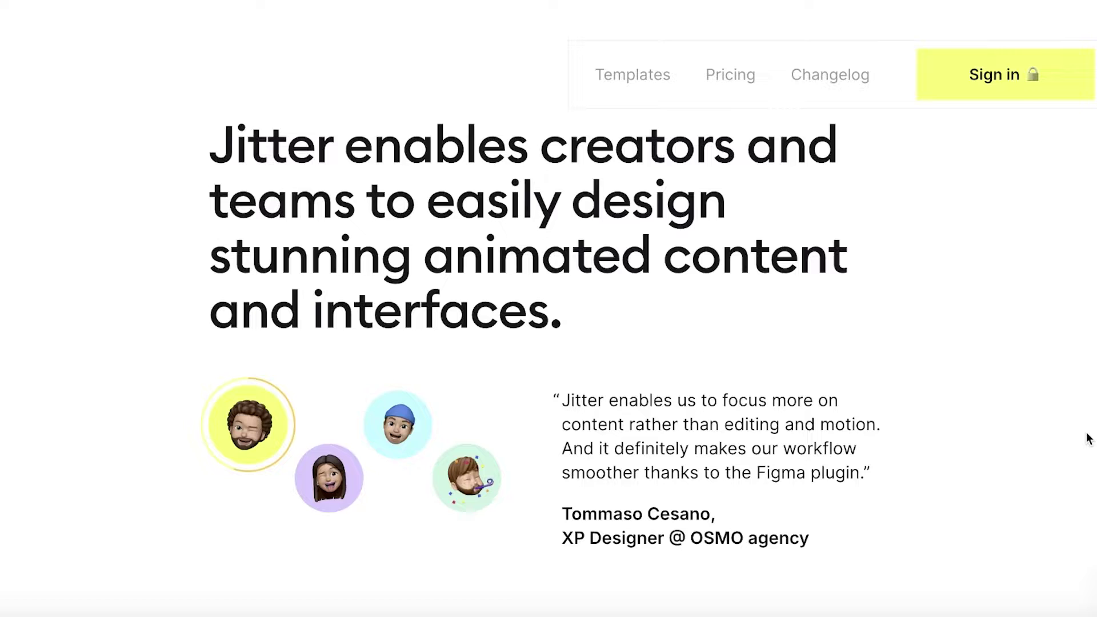
scroll(1032, 477, down, 11)
scroll(1001, 477, up, 11)
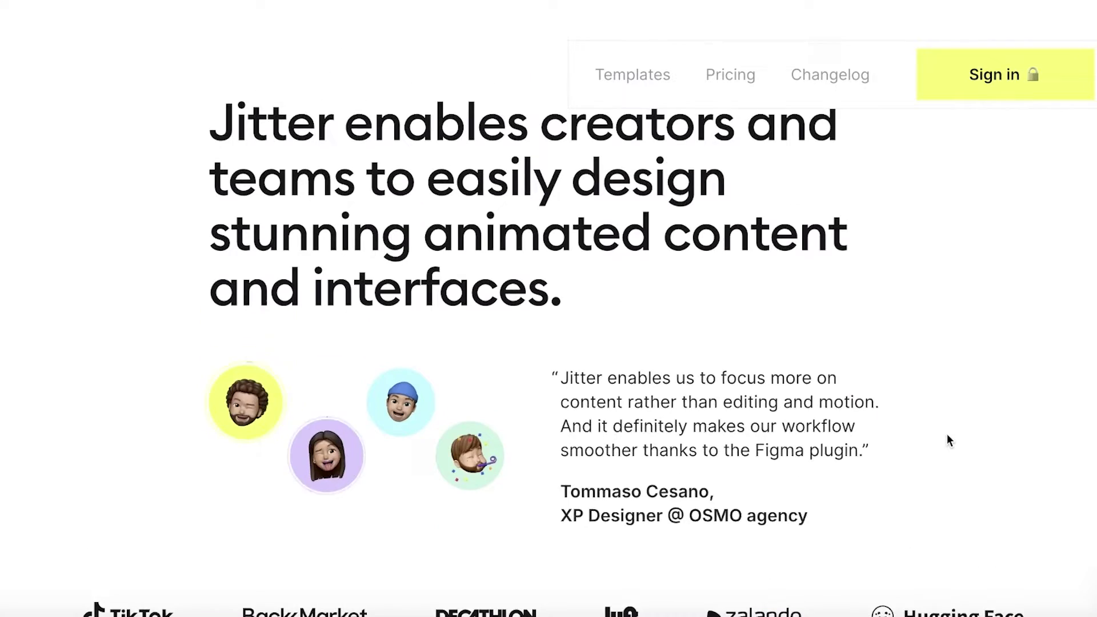
scroll(948, 430, up, 12)
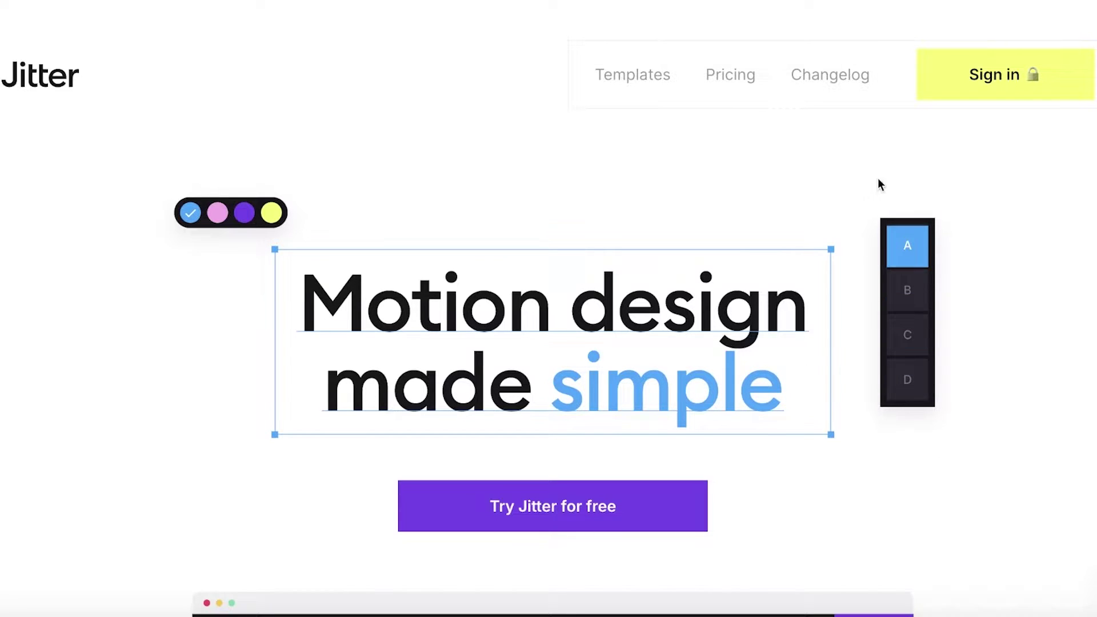
click(1012, 96)
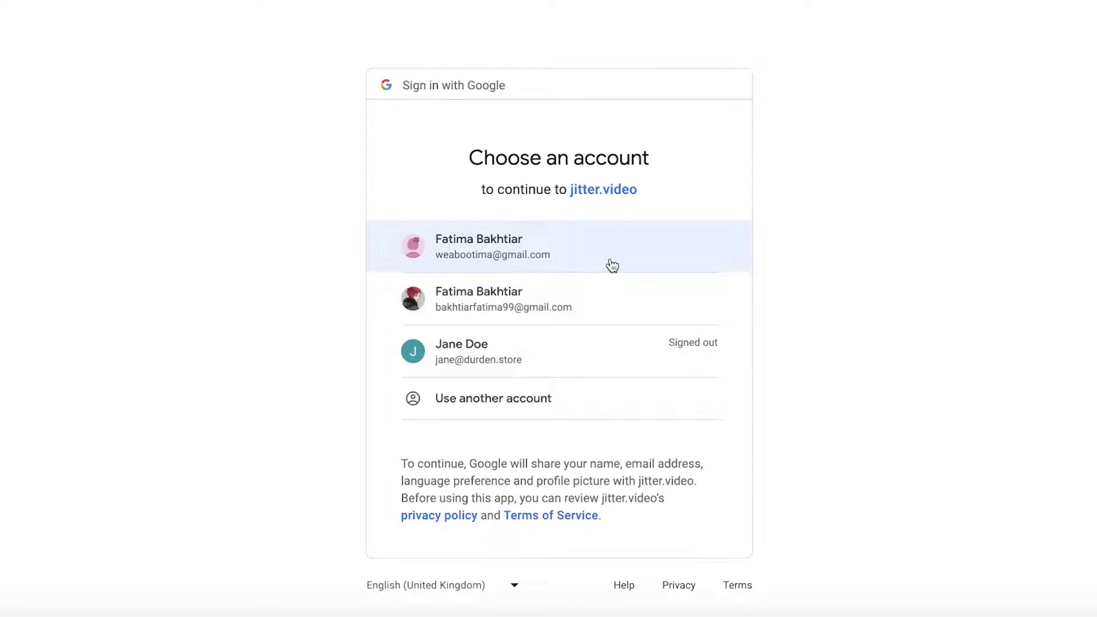
click(612, 266)
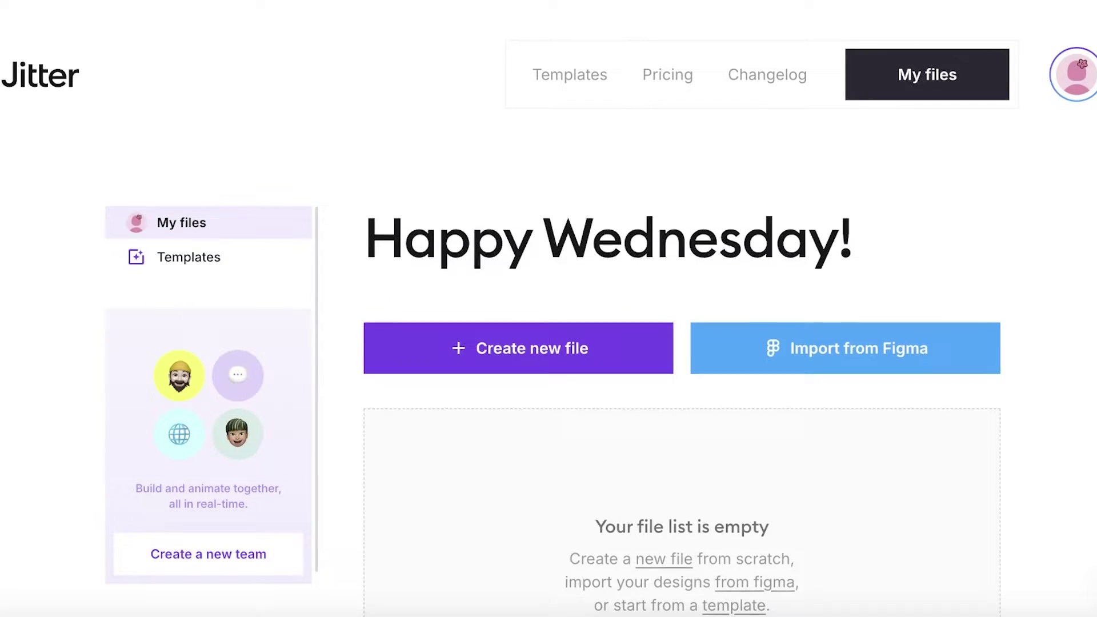
scroll(549, 343, down, 5)
scroll(1080, 434, up, 4)
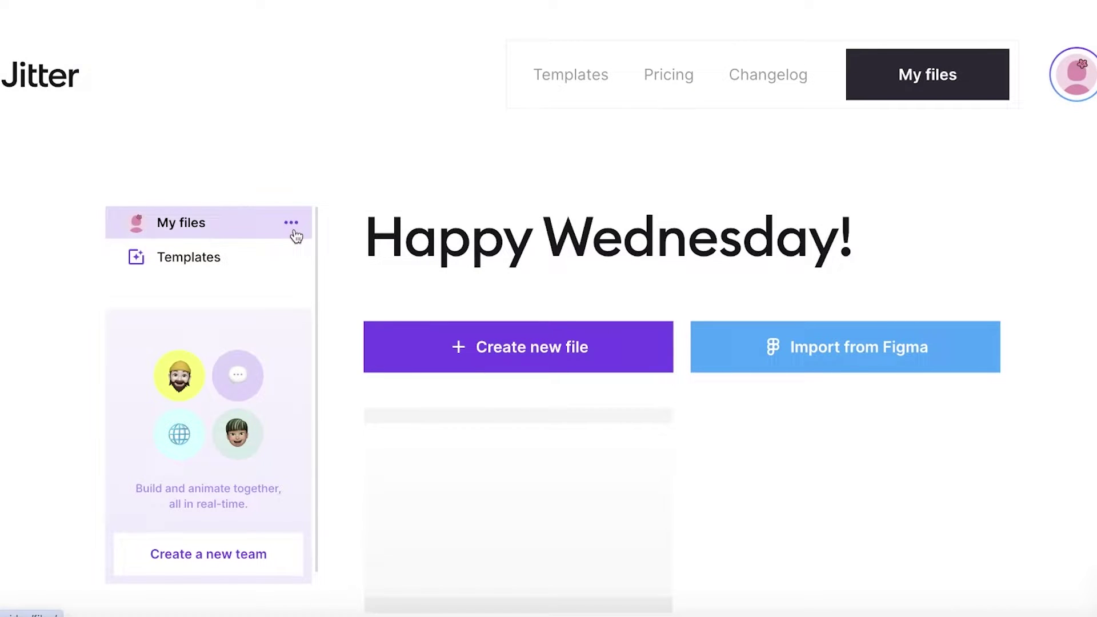
Open the ready-made templates gallery and scroll through it
click(543, 95)
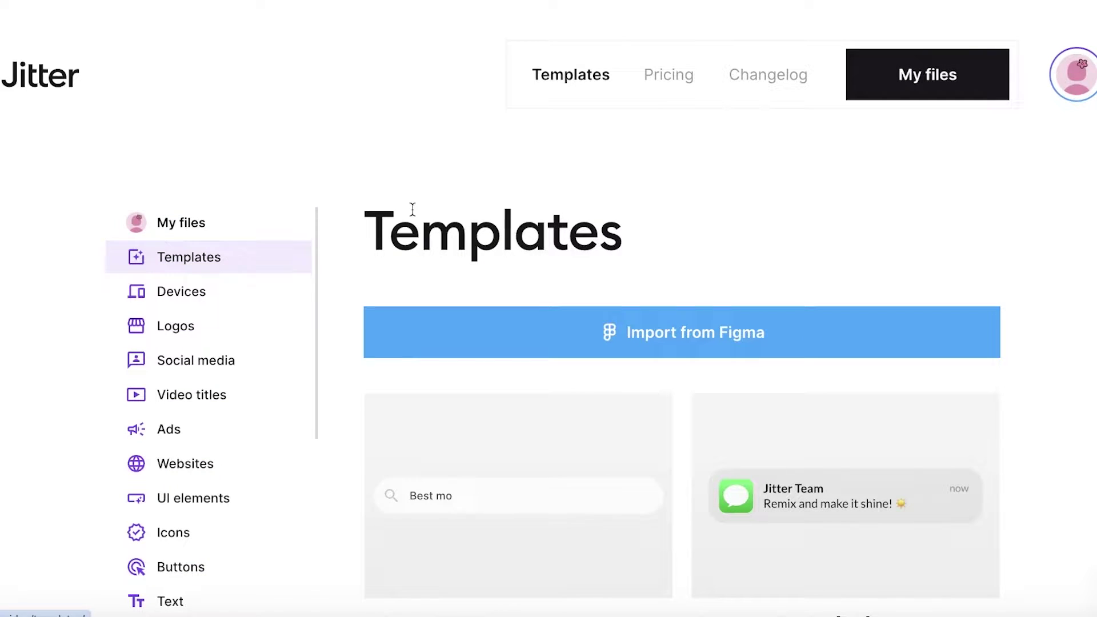
scroll(537, 211, down, 3)
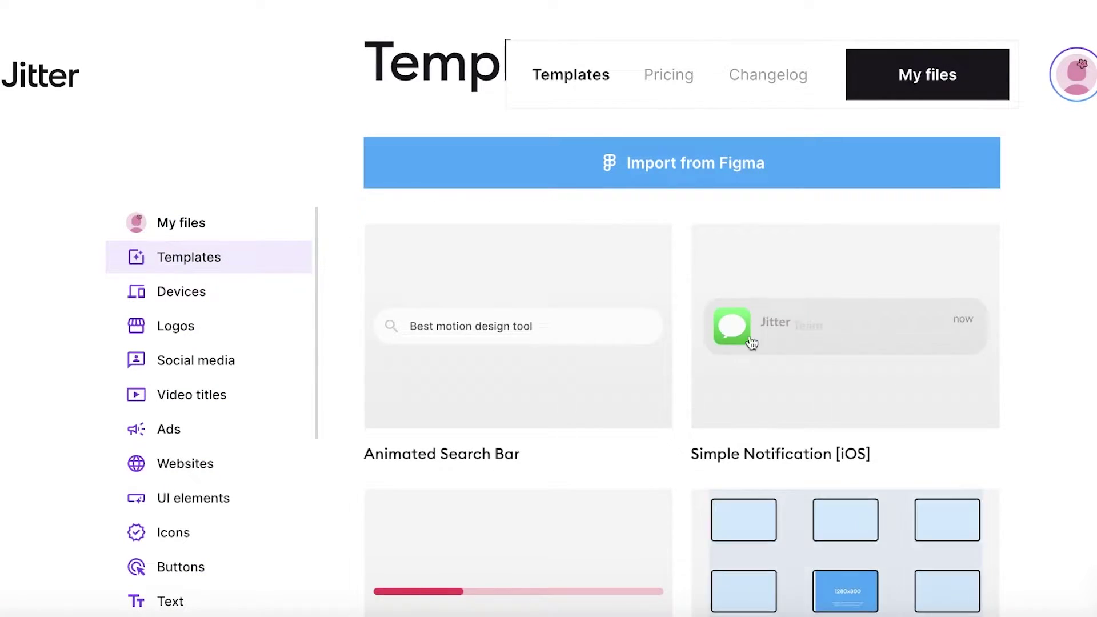
scroll(680, 308, down, 8)
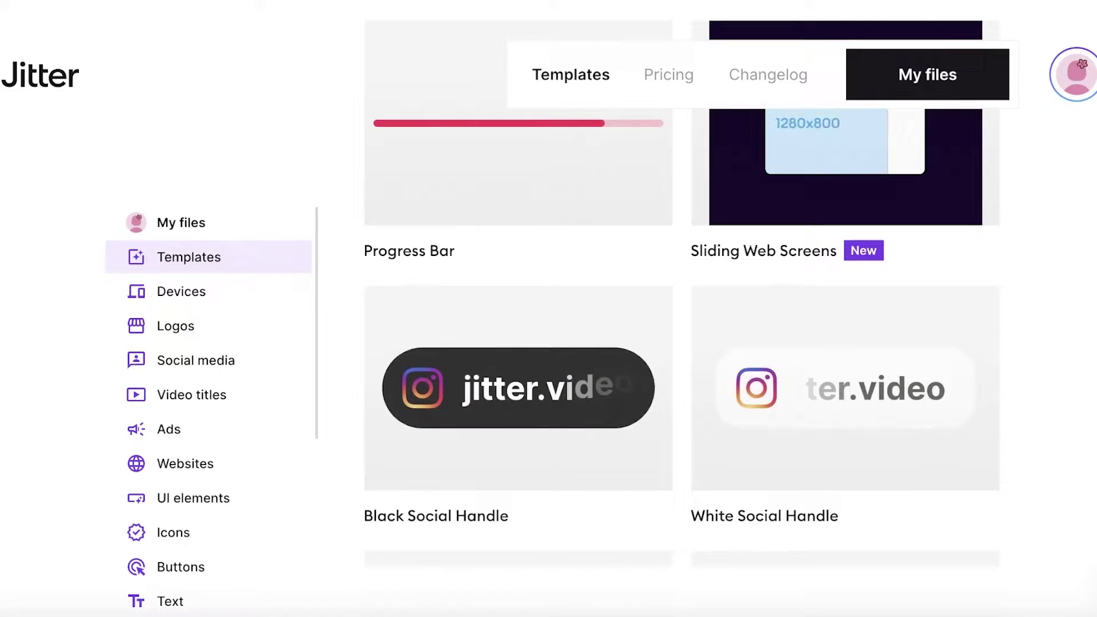
scroll(1078, 320, down, 6)
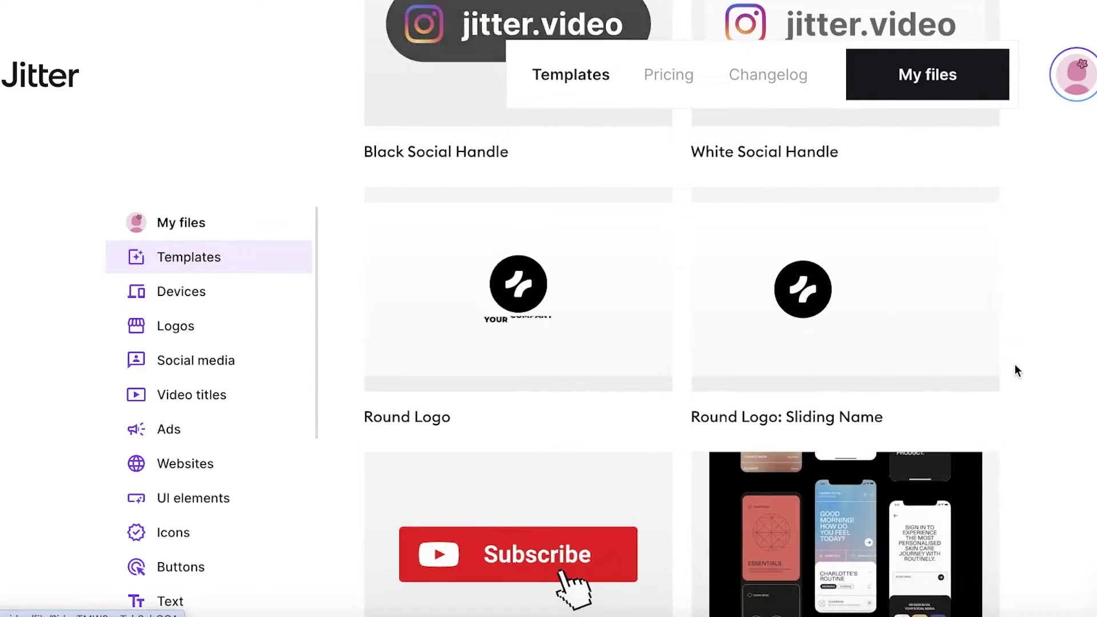
scroll(1016, 365, down, 8)
scroll(1023, 351, down, 6)
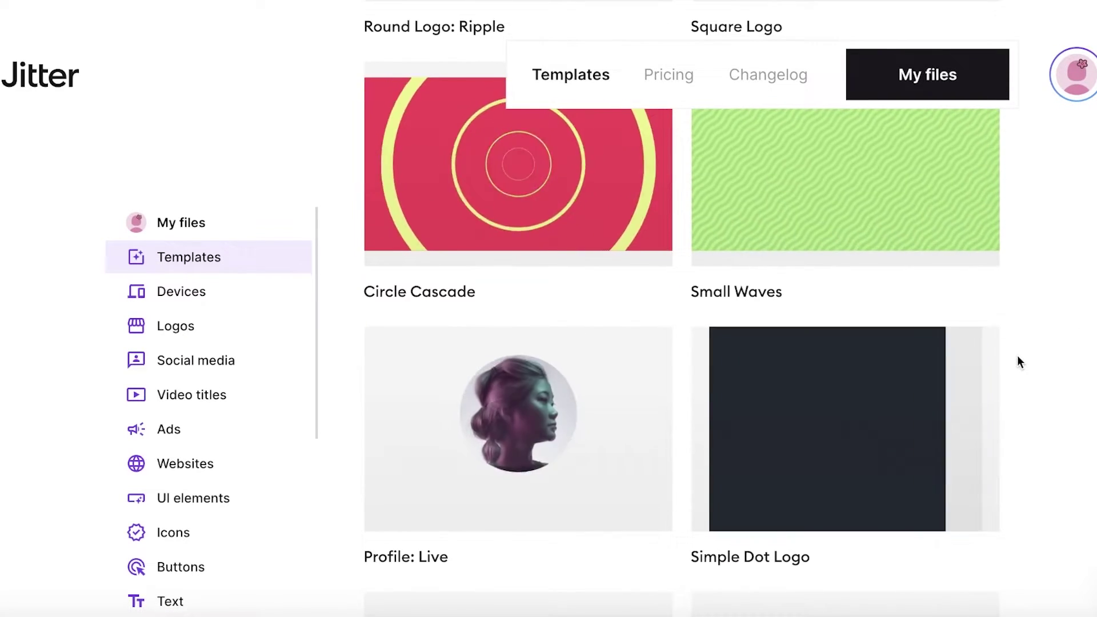
scroll(1019, 362, down, 3)
scroll(1020, 362, up, 4)
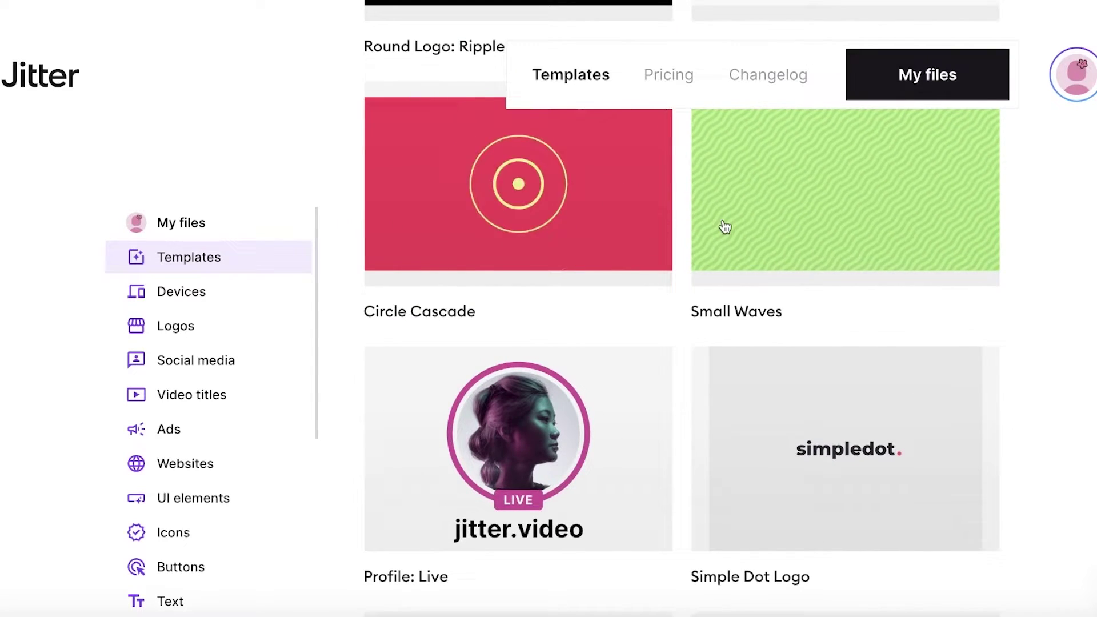
scroll(657, 298, down, 3)
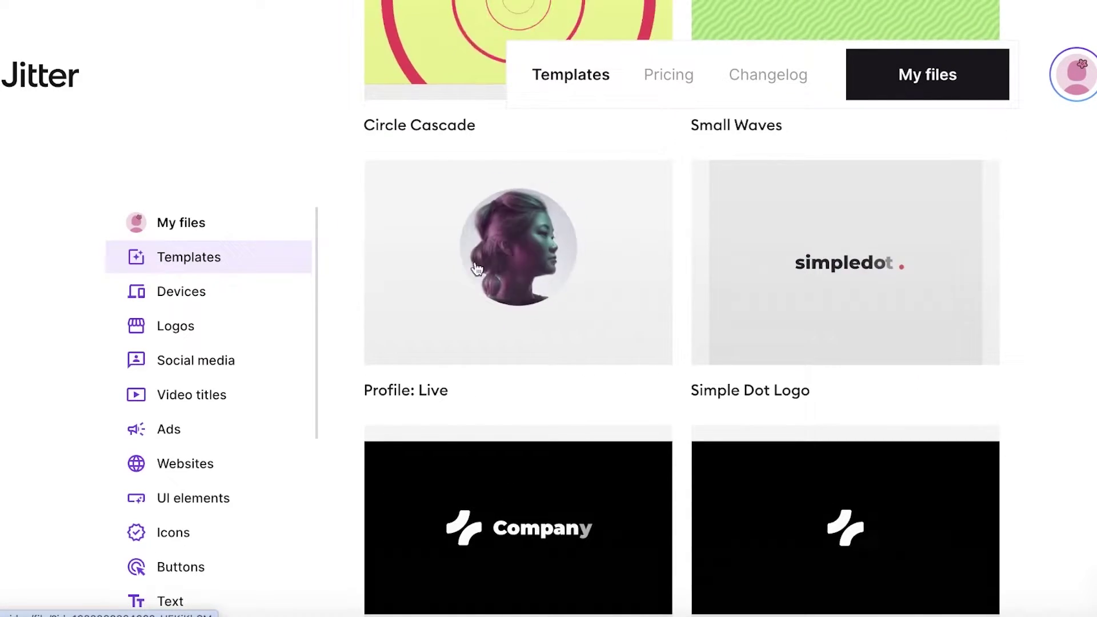
scroll(836, 299, down, 9)
scroll(857, 269, up, 4)
scroll(928, 299, down, 14)
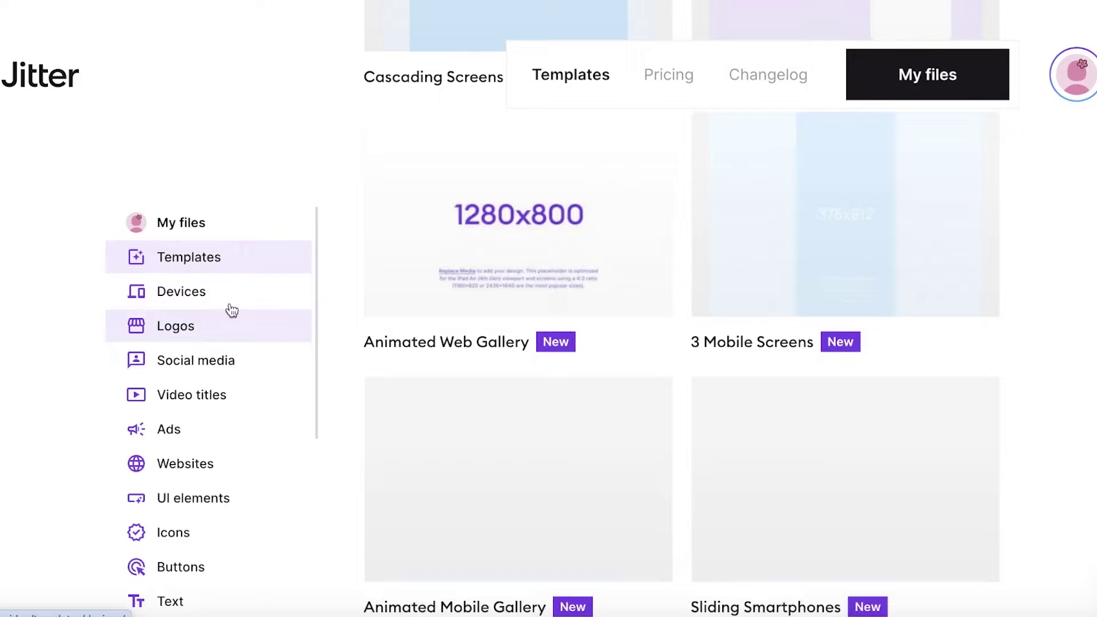
scroll(231, 310, down, 4)
Browse the Devices, Video titles, Ads, UI elements, Websites, Icons, Buttons, Text and Backgrounds categories
click(257, 96)
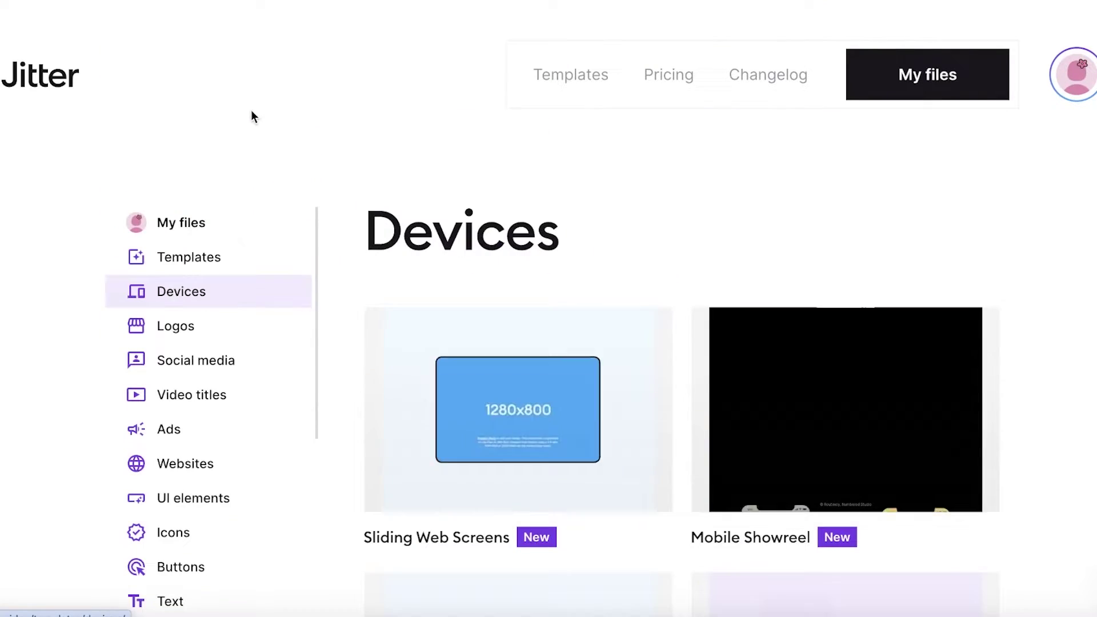
scroll(214, 337, down, 3)
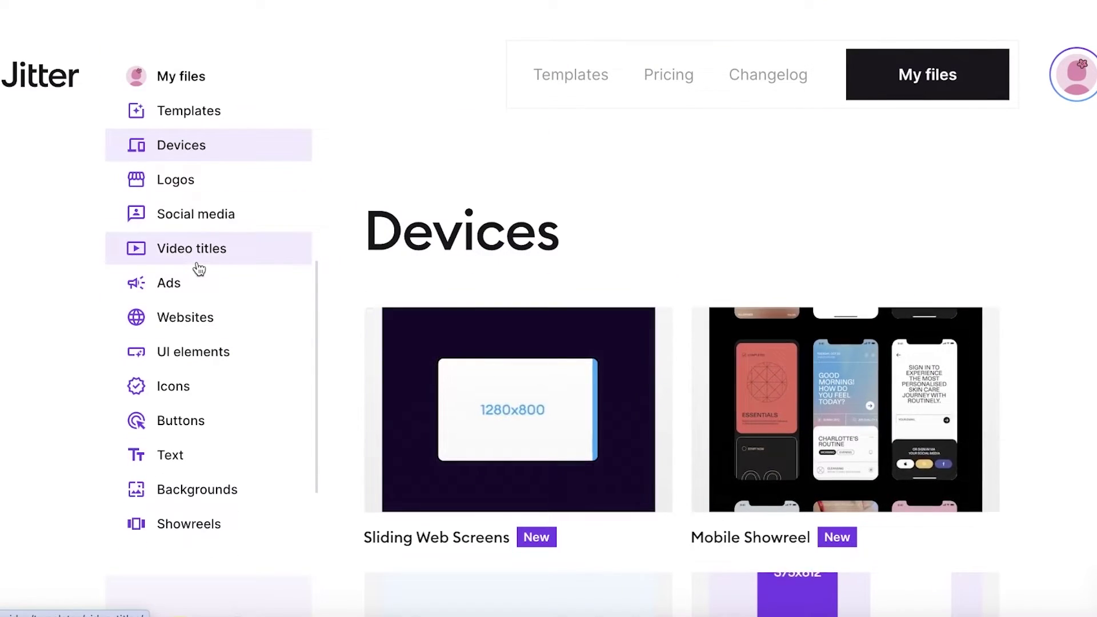
click(193, 252)
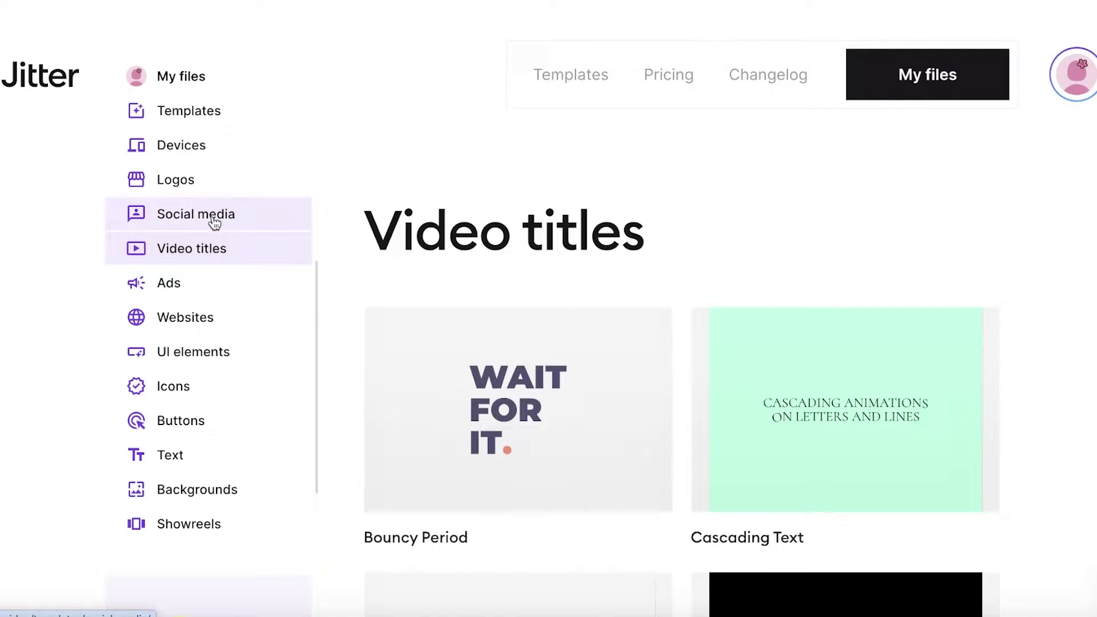
click(198, 286)
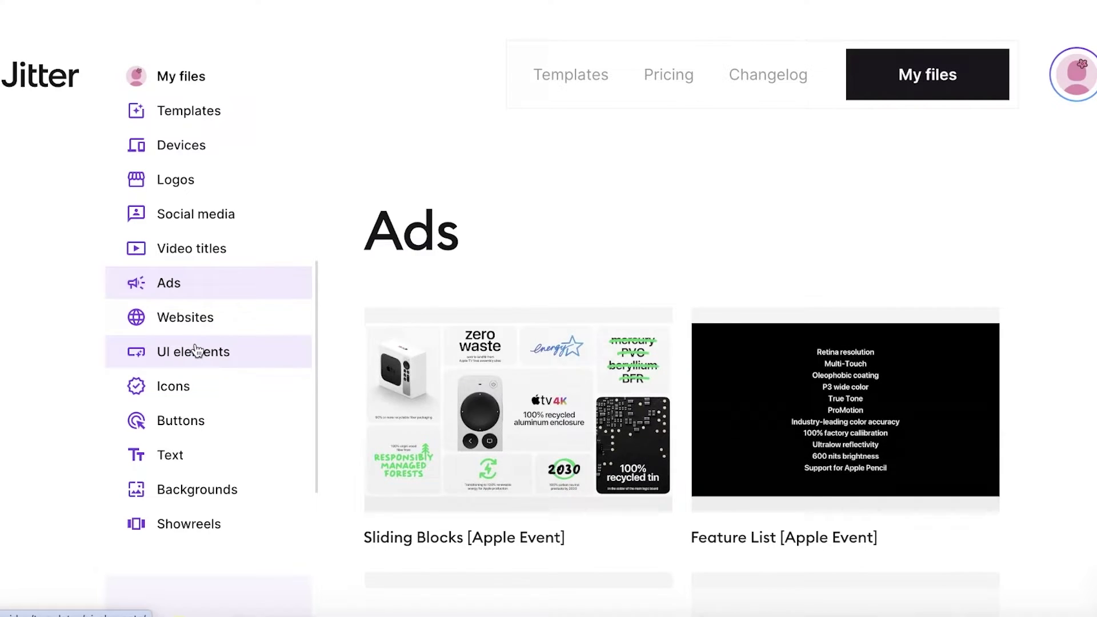
click(197, 350)
click(220, 321)
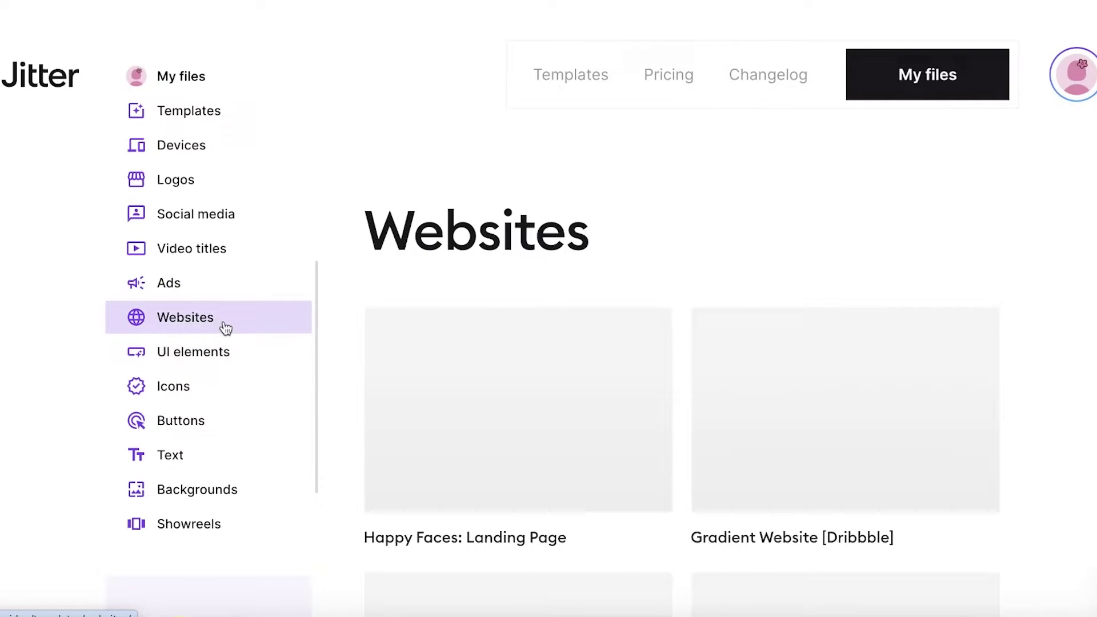
click(209, 386)
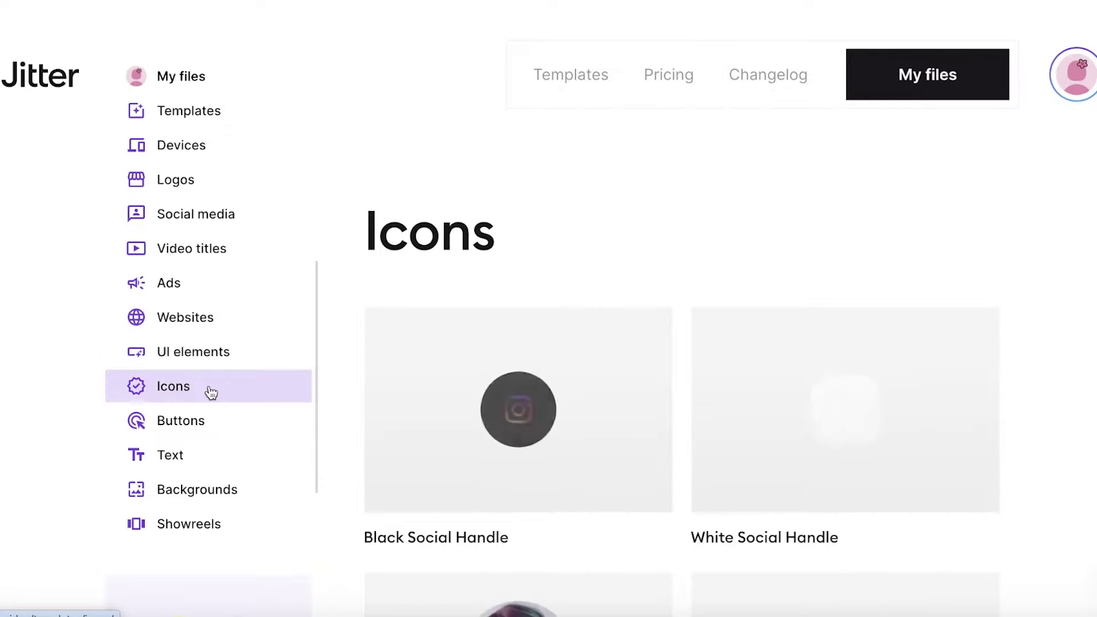
click(200, 423)
click(194, 460)
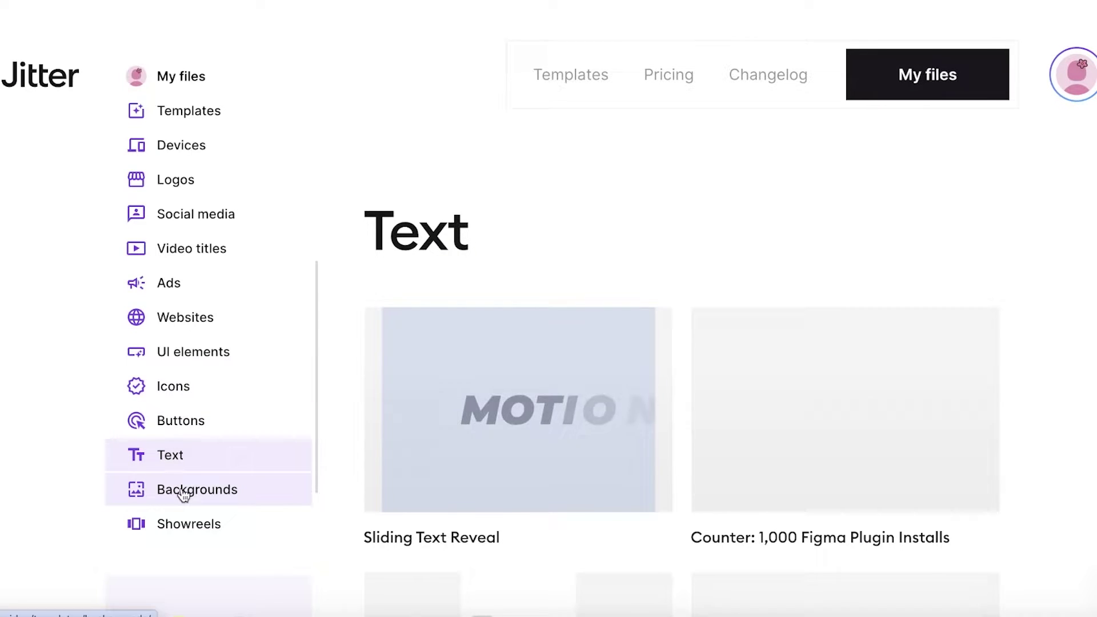
click(177, 492)
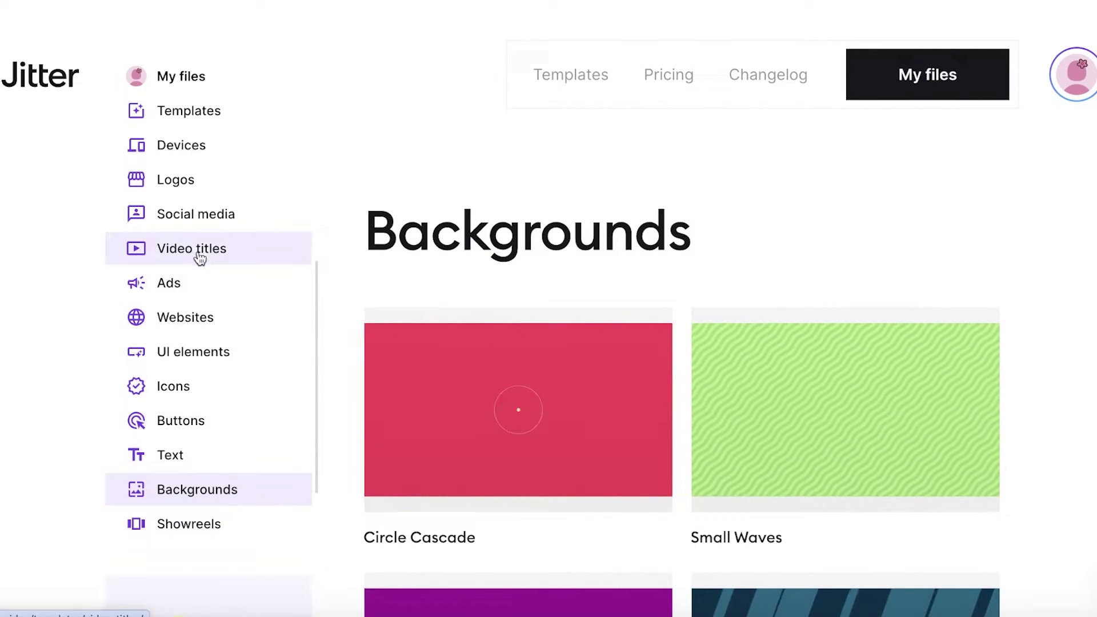
click(210, 219)
Return to the Backgrounds category and scroll down to the Gradient Background card
scroll(927, 336, down, 5)
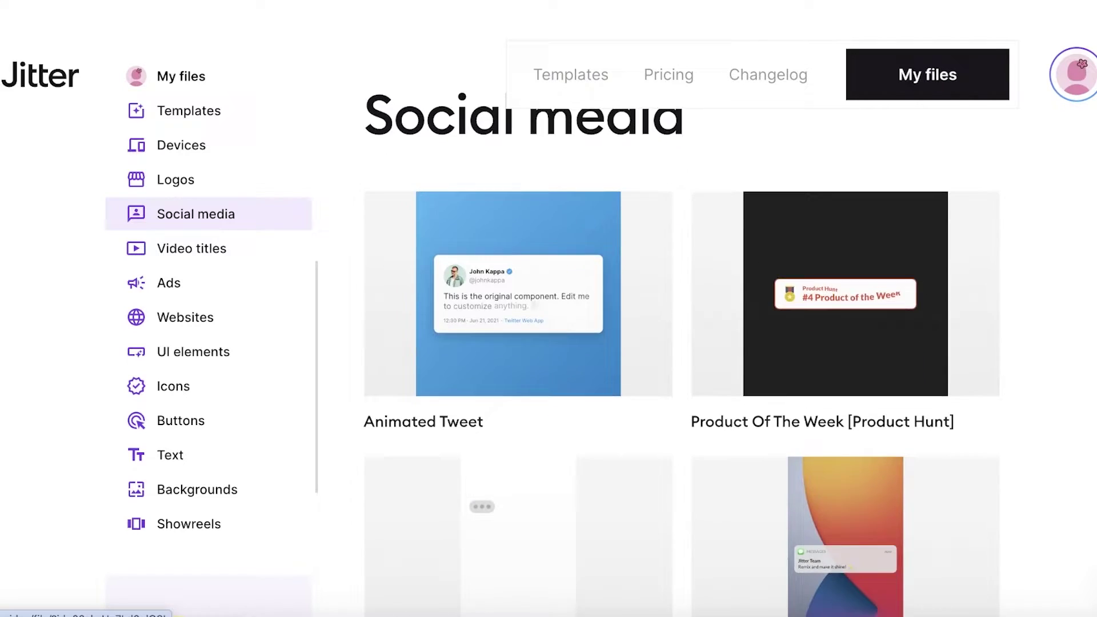
scroll(514, 343, up, 4)
click(193, 253)
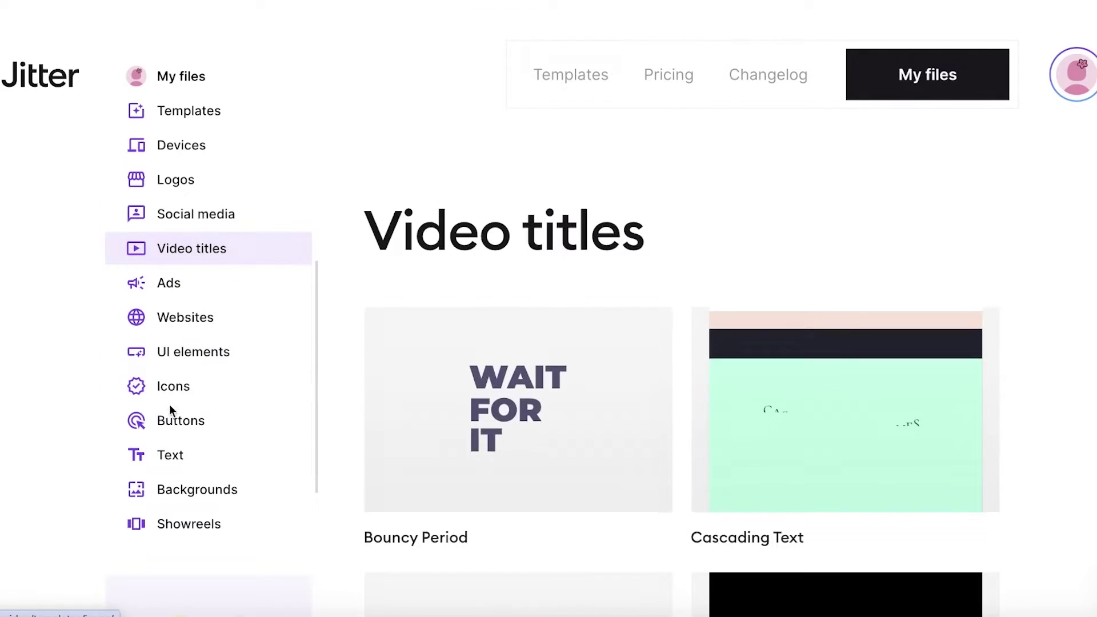
click(197, 420)
click(181, 509)
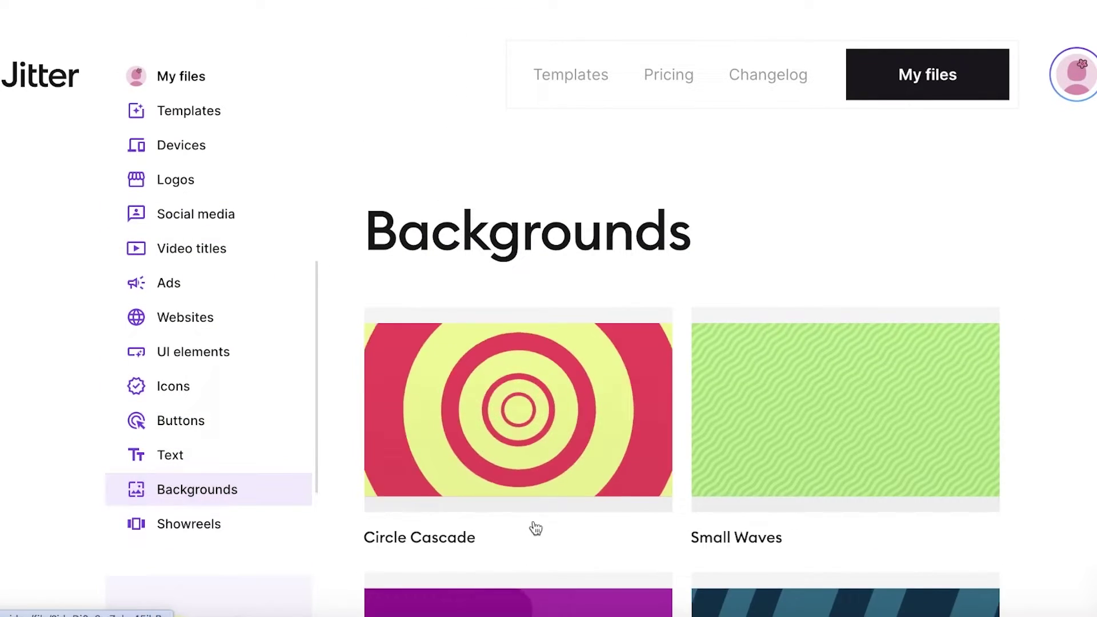
scroll(517, 375, down, 4)
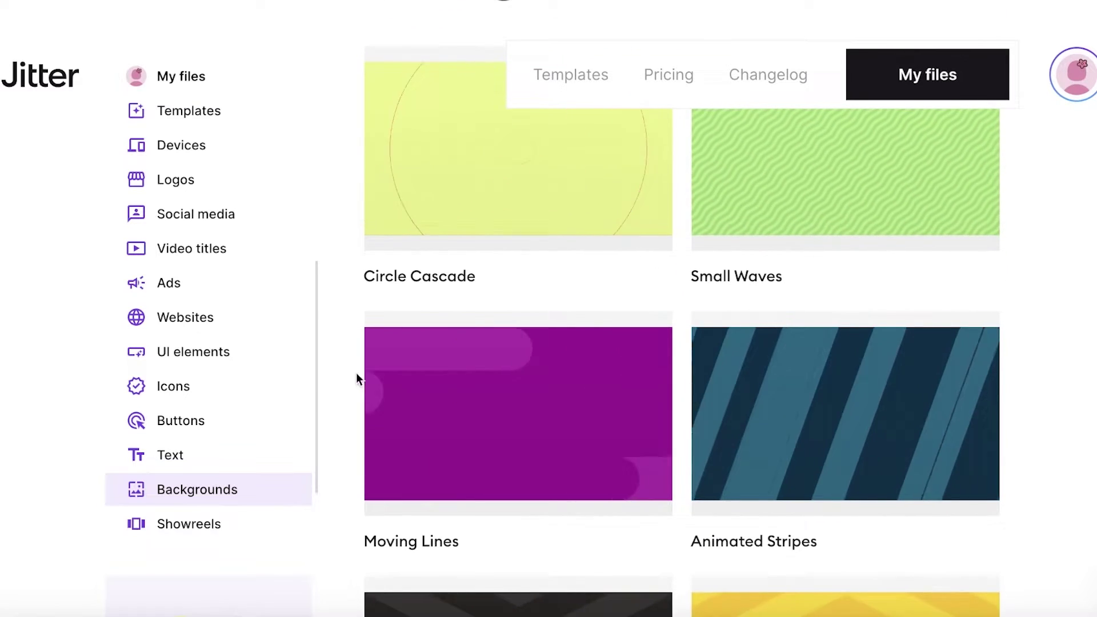
scroll(320, 478, down, 2)
scroll(1059, 345, down, 3)
scroll(1059, 342, down, 11)
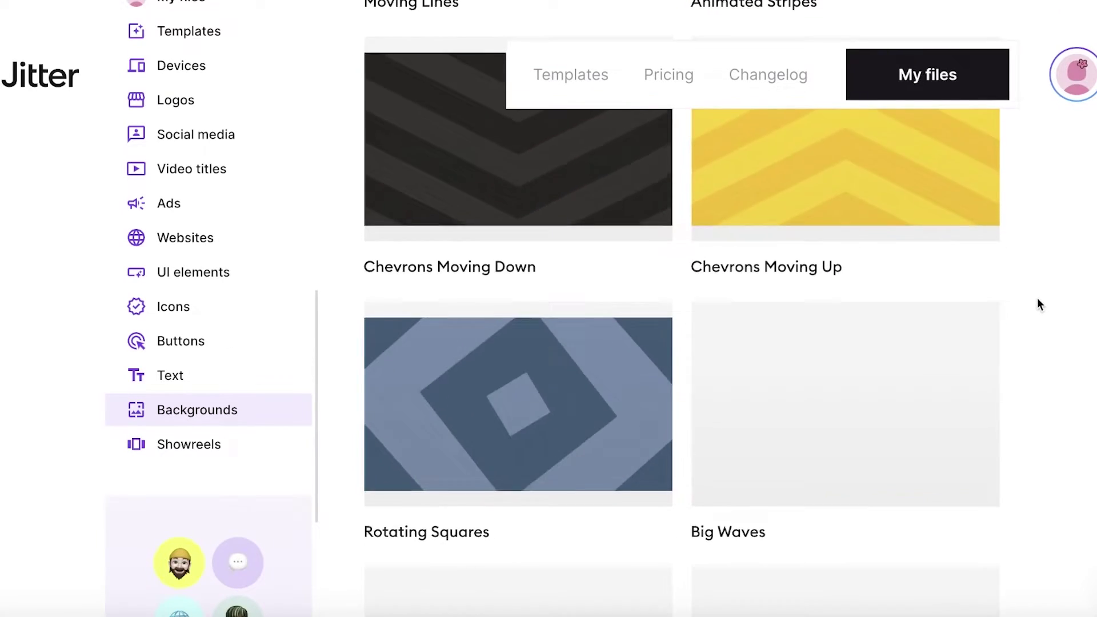
scroll(1039, 307, down, 4)
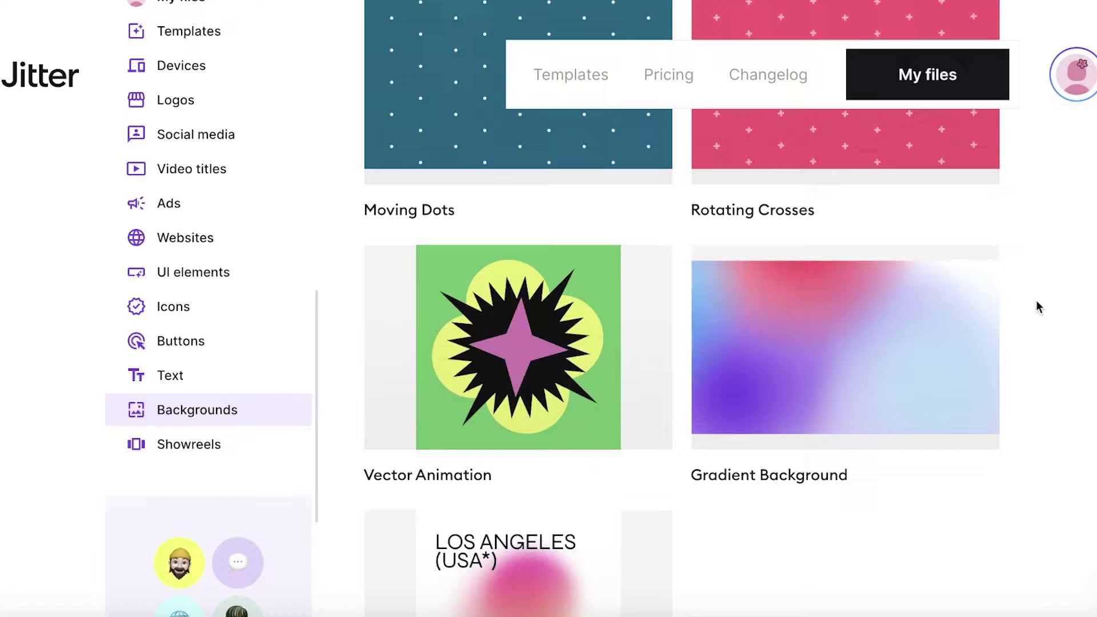
scroll(1039, 307, down, 4)
scroll(1036, 302, up, 7)
scroll(1037, 303, down, 4)
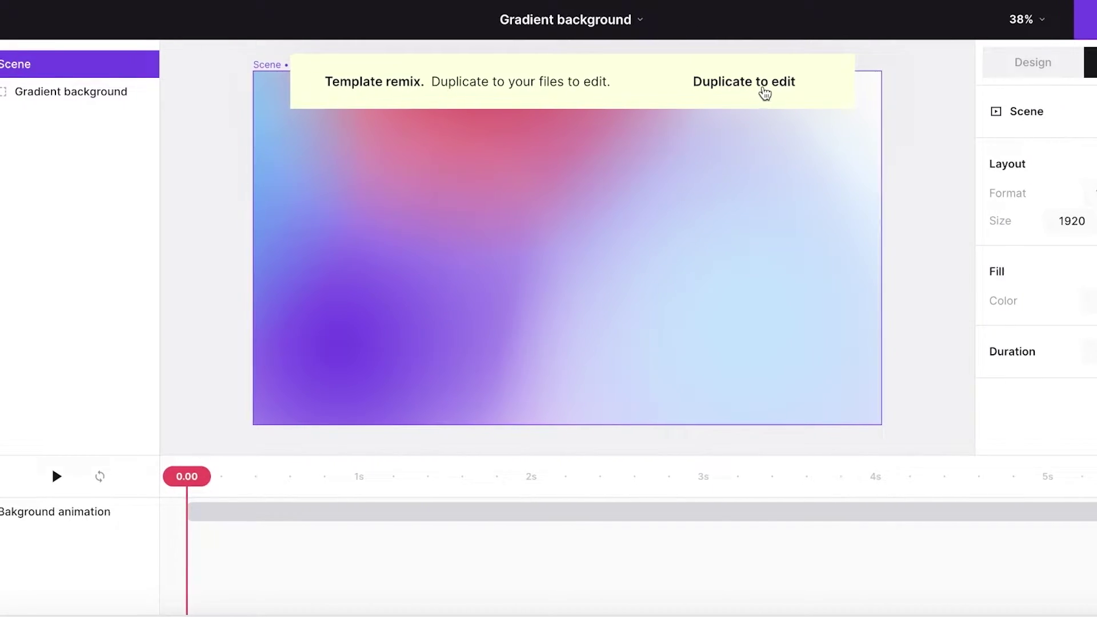
Duplicate the Gradient background template into an editable copy, keeping its title
click(798, 85)
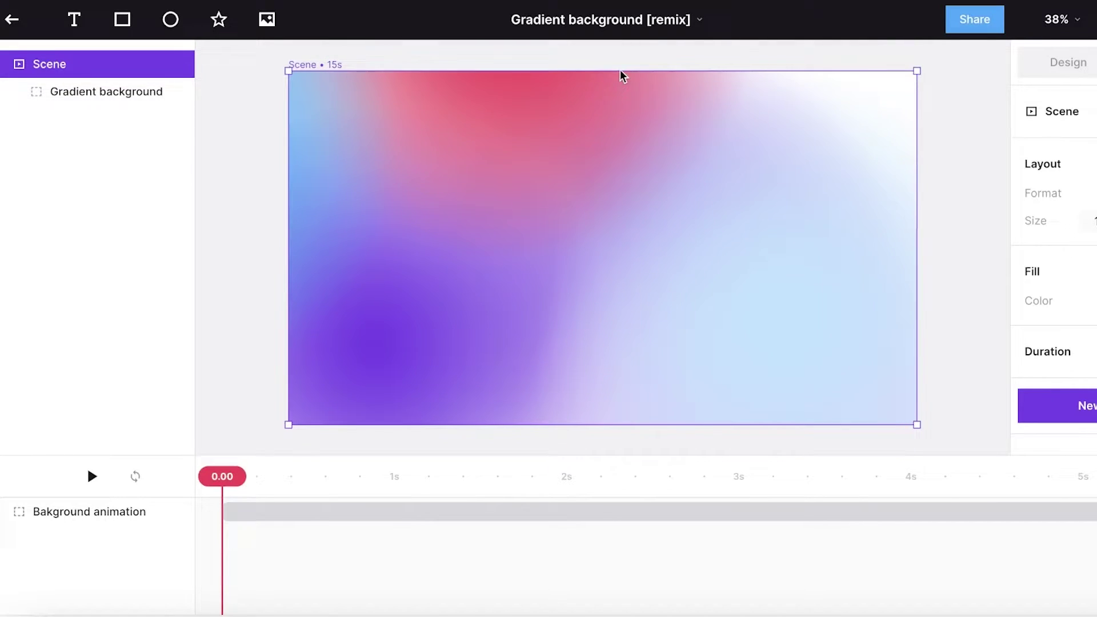
click(423, 245)
click(678, 13)
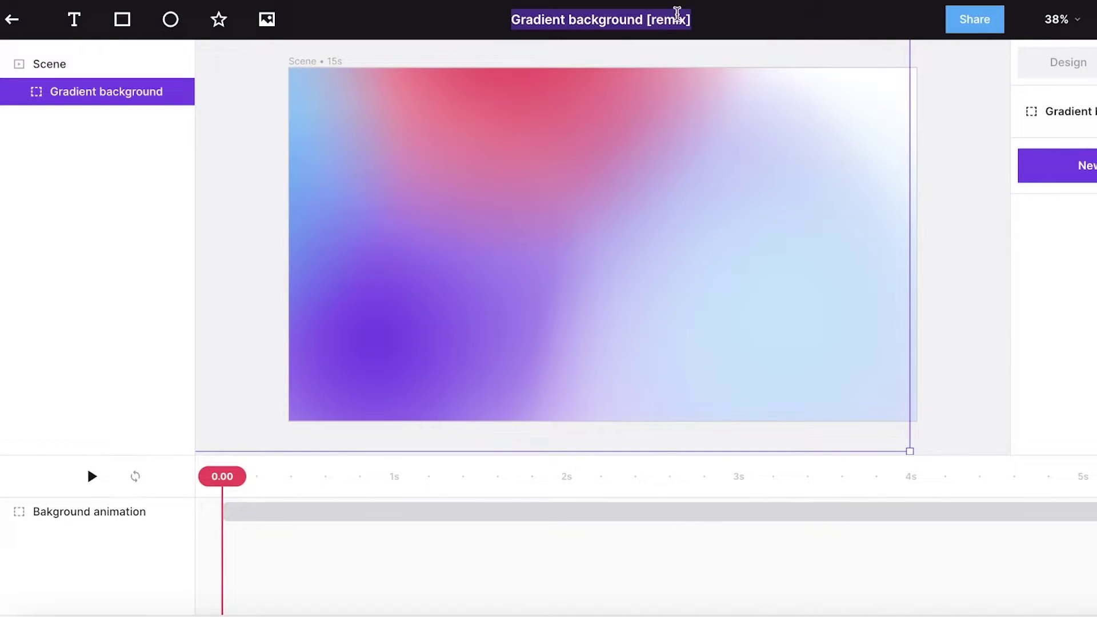
key(Return)
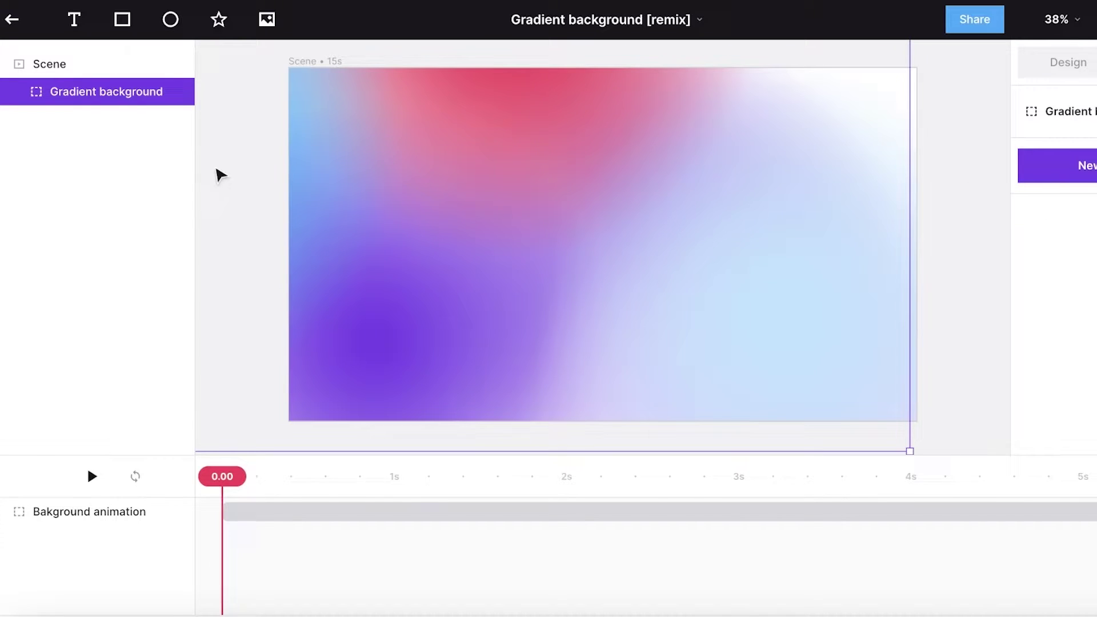
Expand the group and drag gradient_blue-deep down-right and gradient_blue-light to the right
double_click(654, 185)
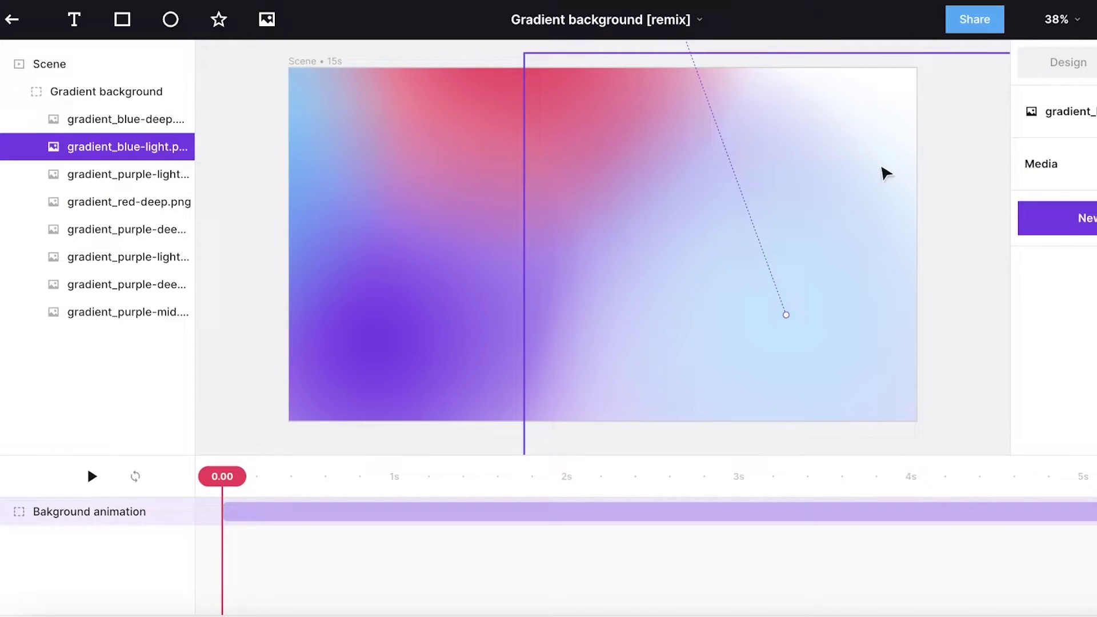
click(381, 129)
drag(380, 129, 439, 201)
click(574, 130)
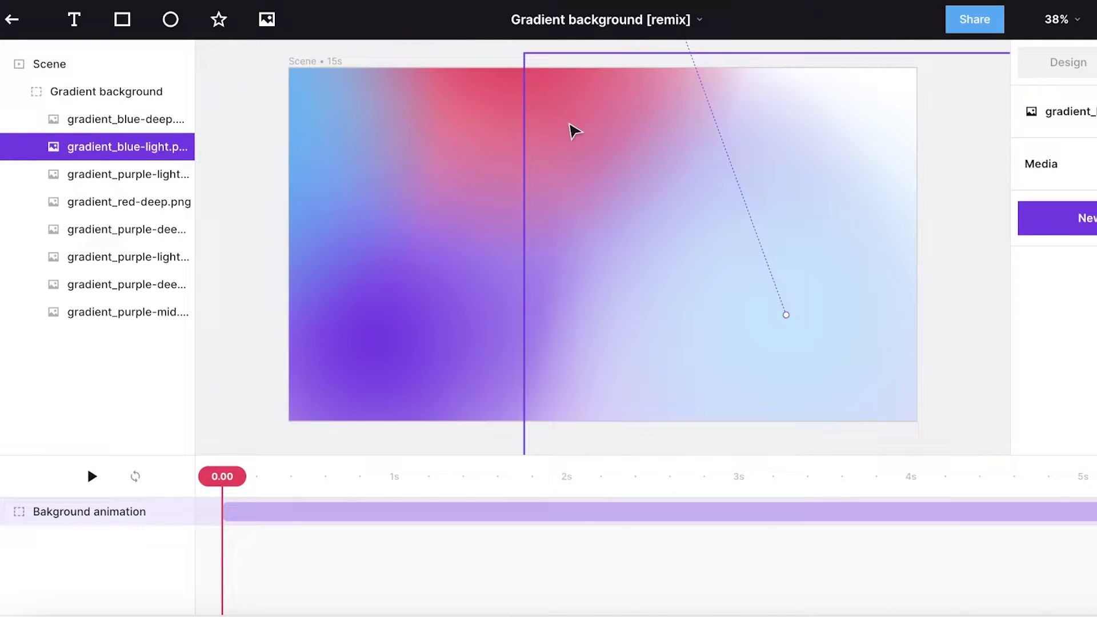
drag(573, 130, 752, 85)
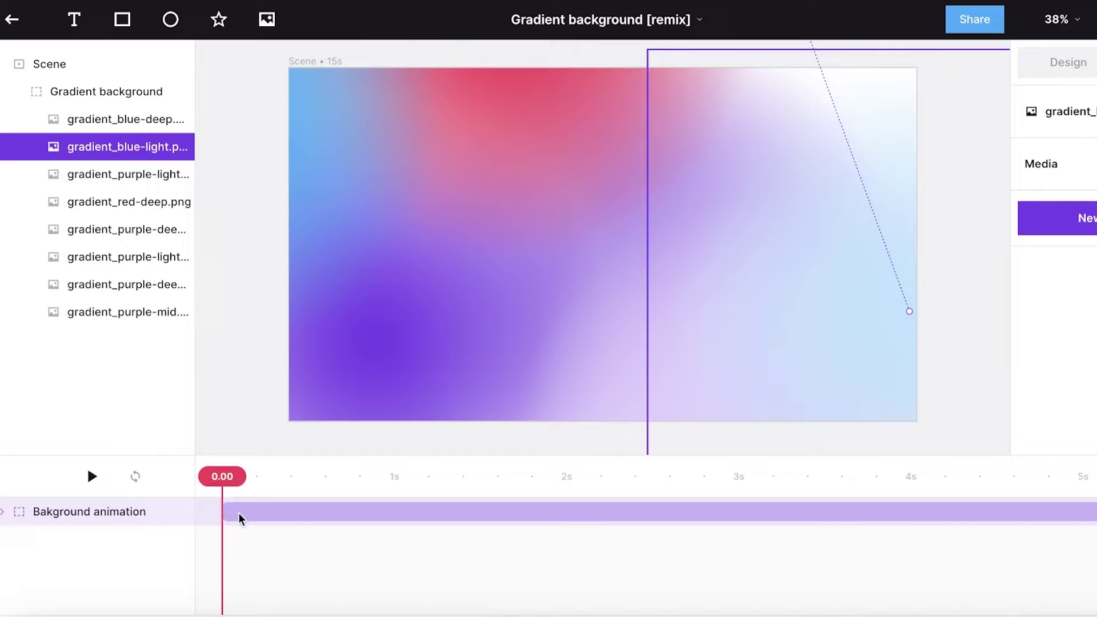
Resize the scene to 1640 × 1000 and show the Gradient background group's design properties
click(25, 65)
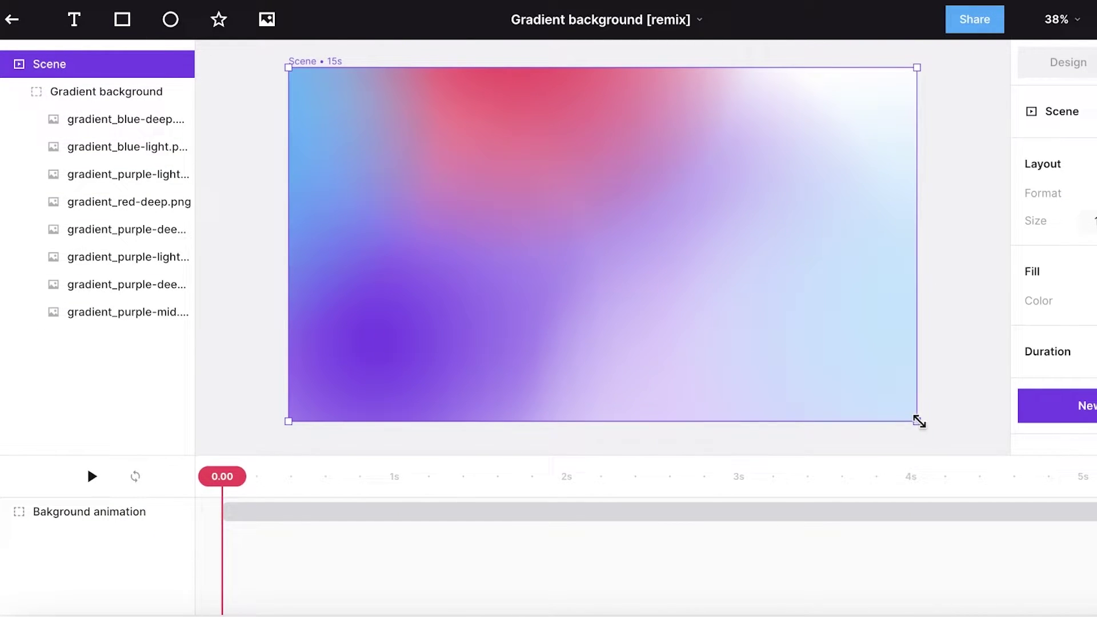
drag(917, 421, 838, 431)
click(46, 92)
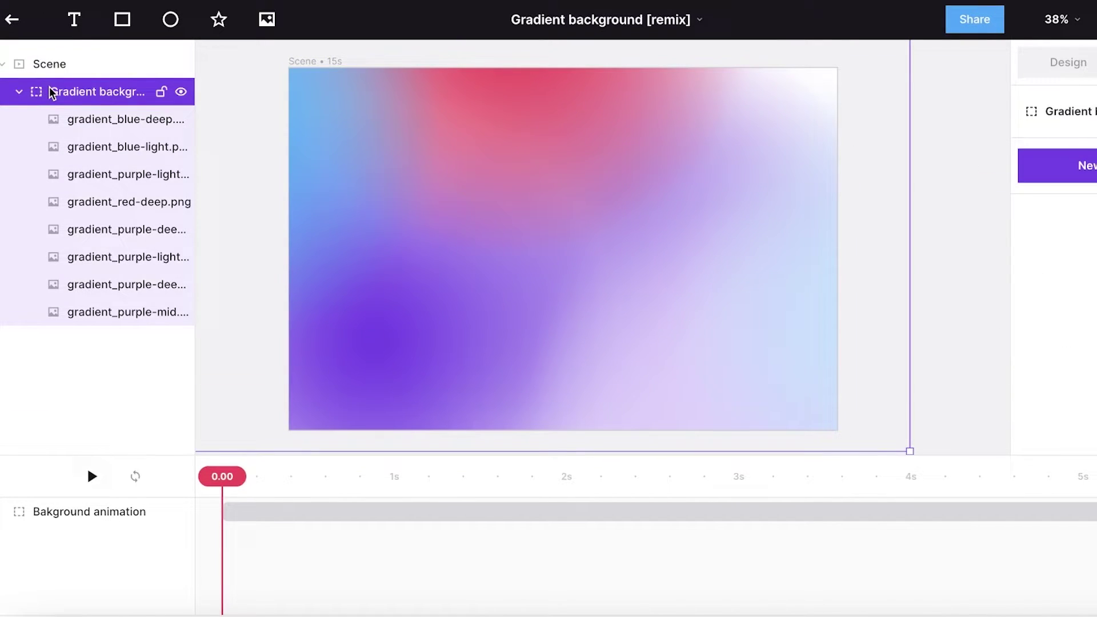
right_click(1044, 124)
key(Escape)
click(1089, 63)
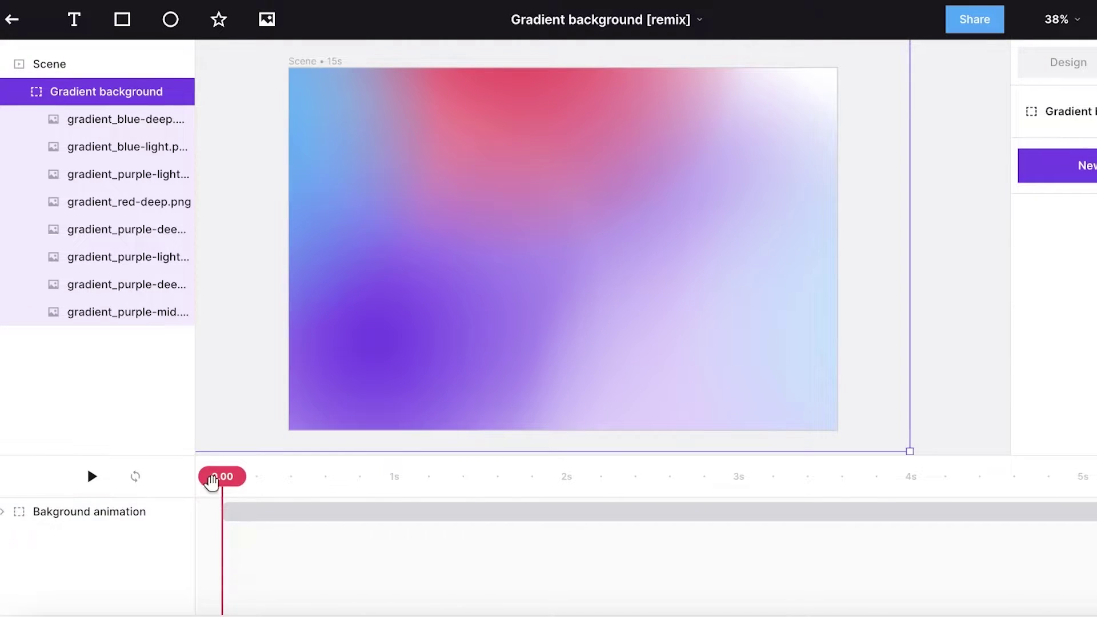
drag(212, 482, 514, 483)
Preview the Bakground animation, pausing at 4.85 seconds
click(670, 513)
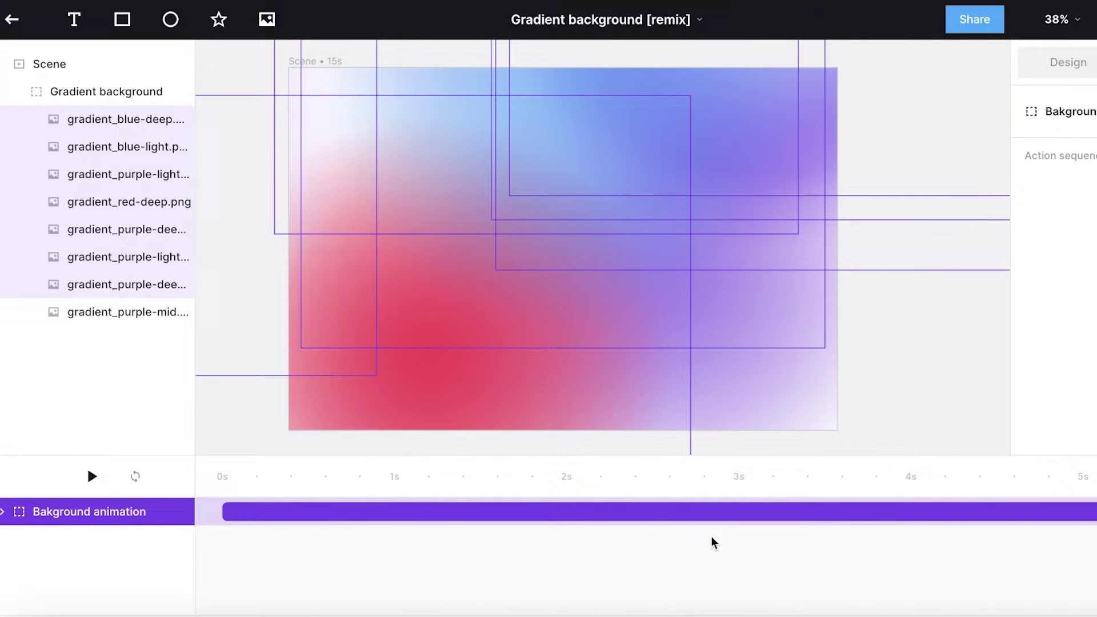
click(93, 478)
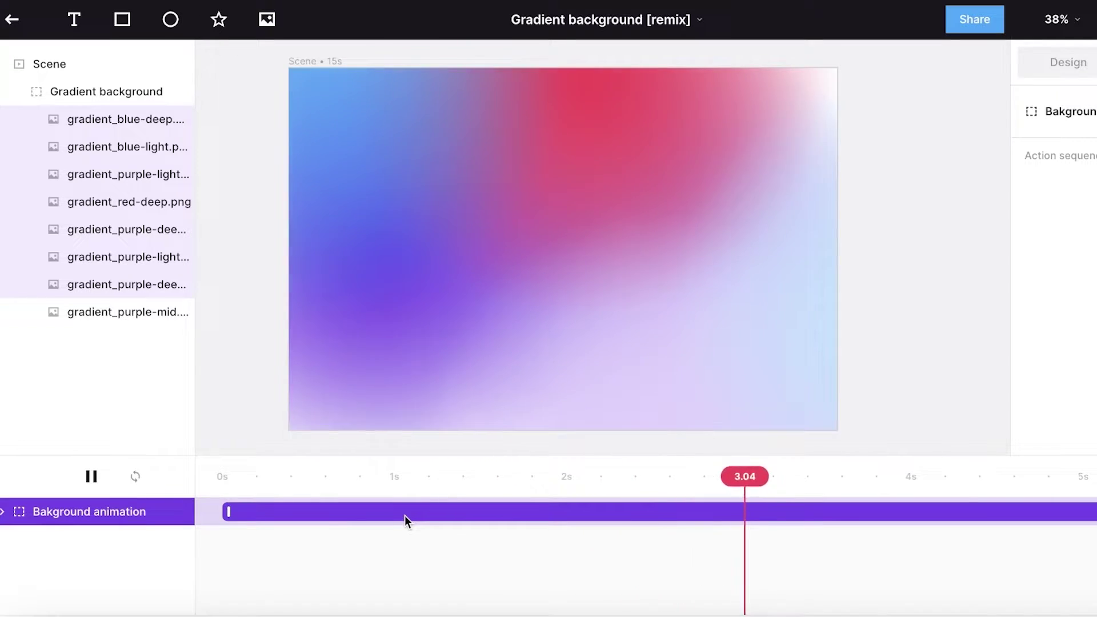
click(92, 477)
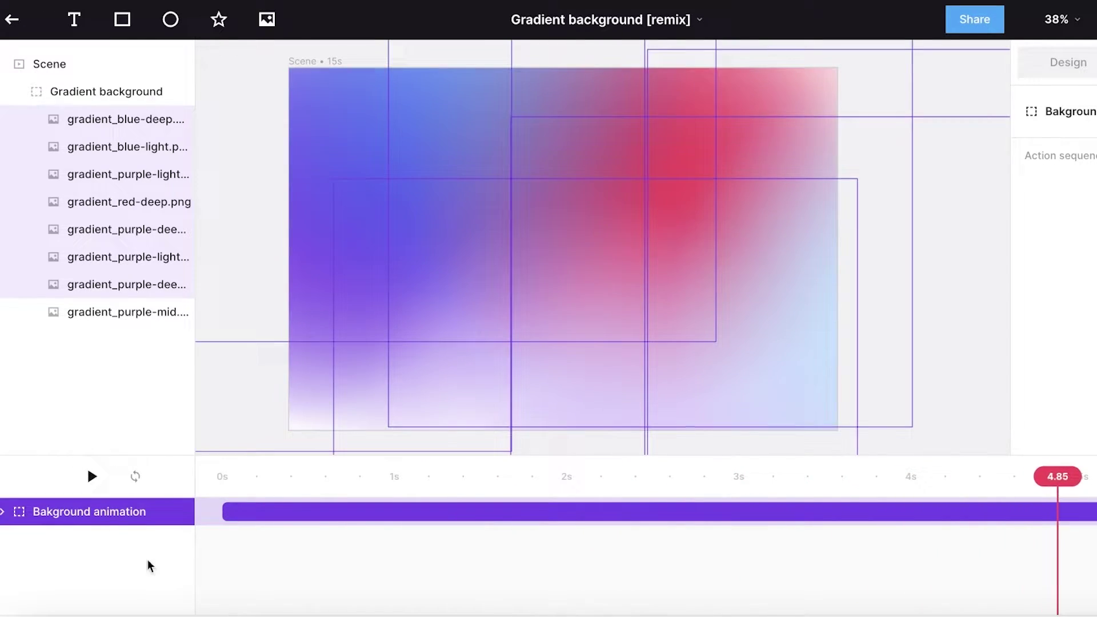
Drag the endpoint of gradient_blue-deep's motion path to a new spot
click(574, 178)
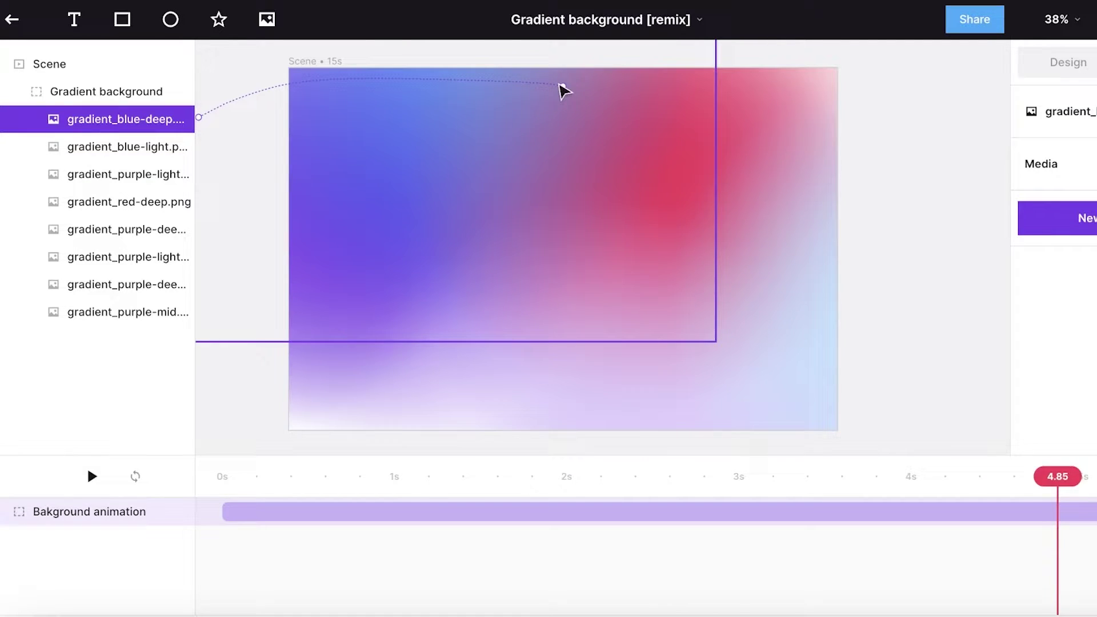
mouse_move(563, 91)
mouse_down()
mouse_move(499, 248)
mouse_move(540, 182)
mouse_move(543, 98)
mouse_up()
scroll(261, 564, down, 3)
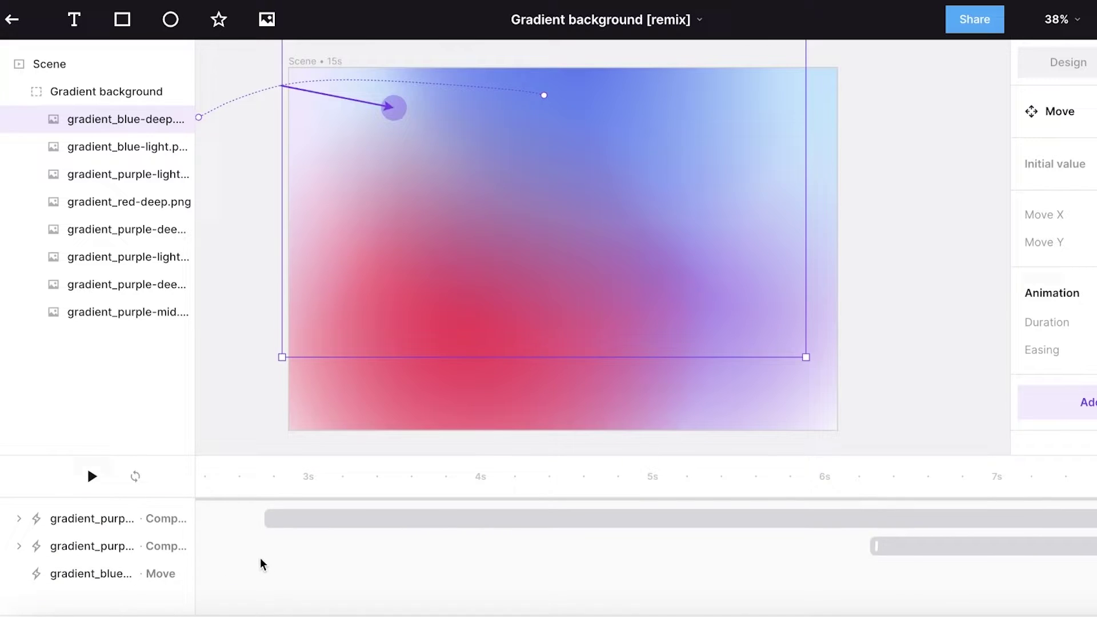
scroll(262, 565, up, 3)
click(401, 518)
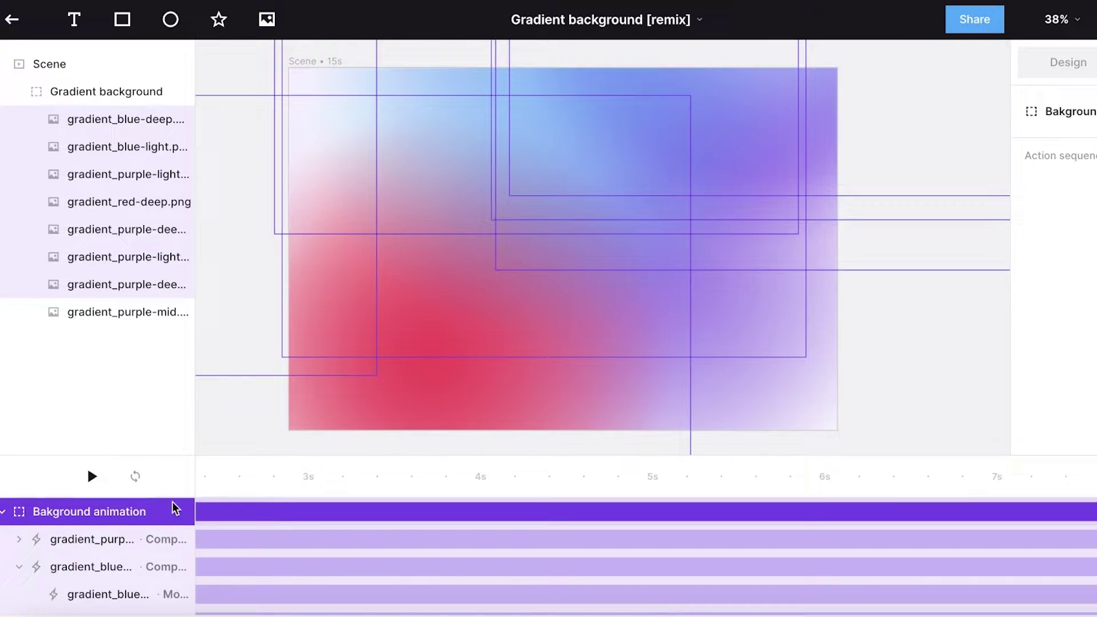
Drag the gradient_purple-light Move's start point up-left to about X -366, Y -929
click(294, 541)
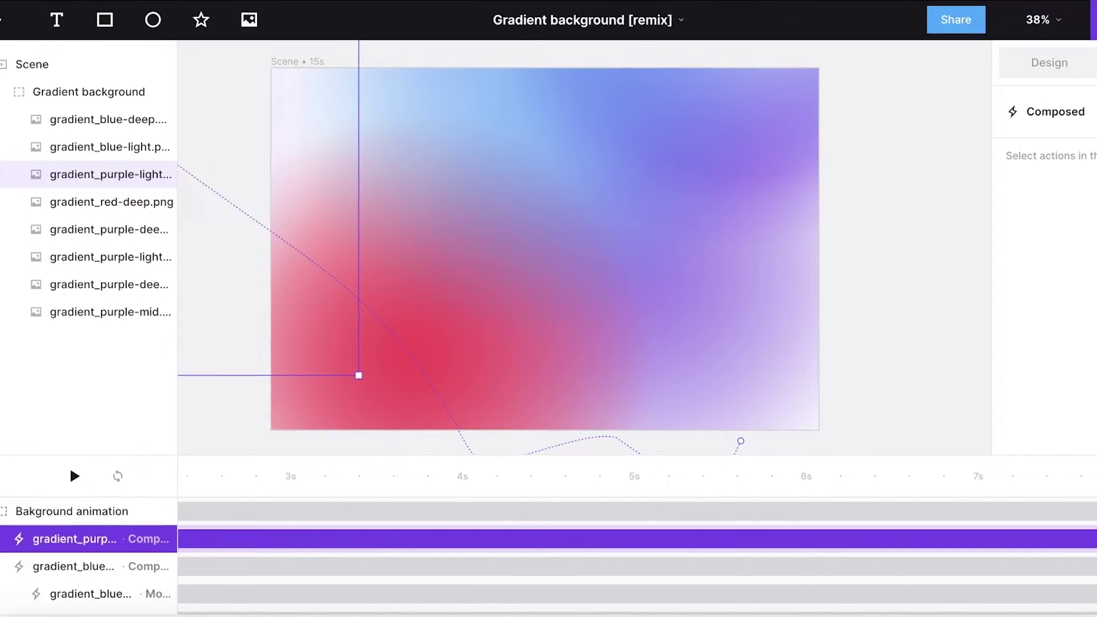
click(1089, 113)
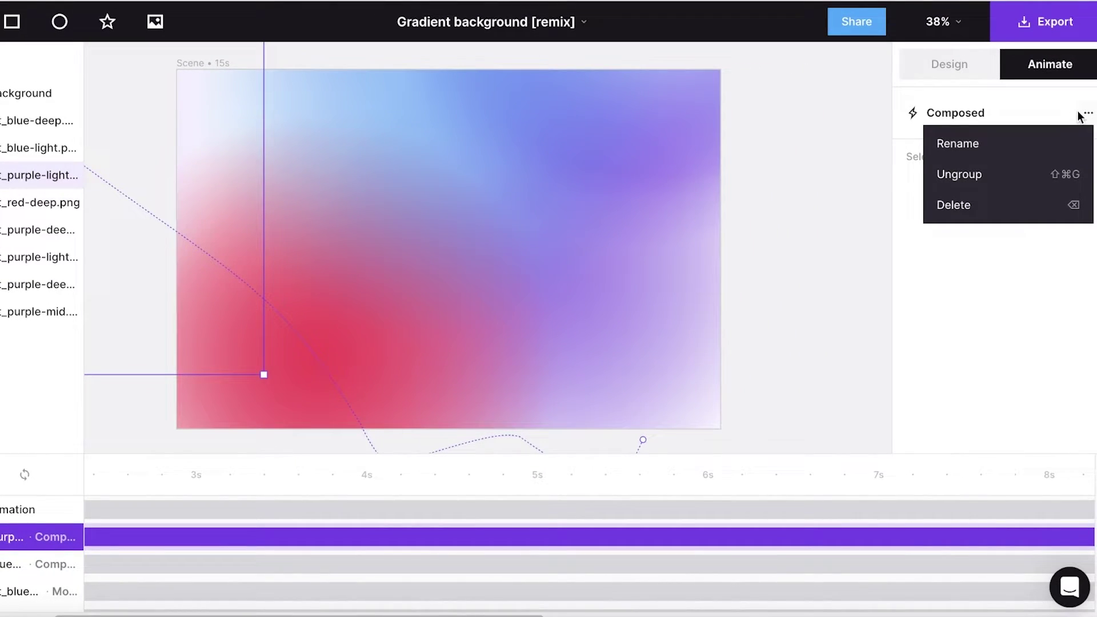
click(1080, 115)
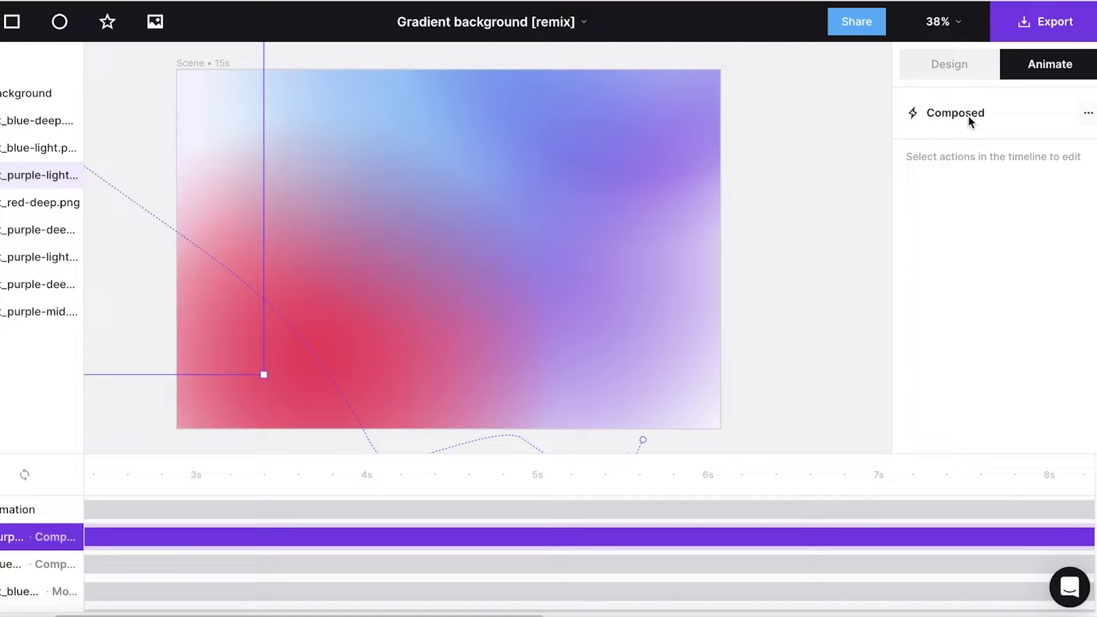
click(643, 441)
drag(729, 335, 497, 99)
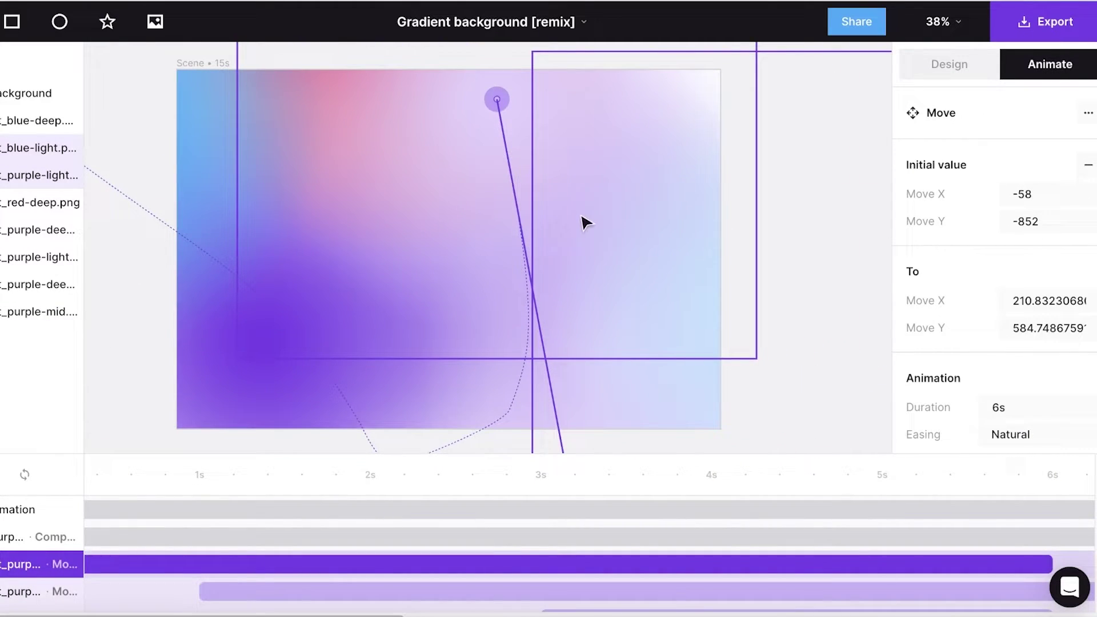
drag(490, 111, 397, 75)
click(1086, 112)
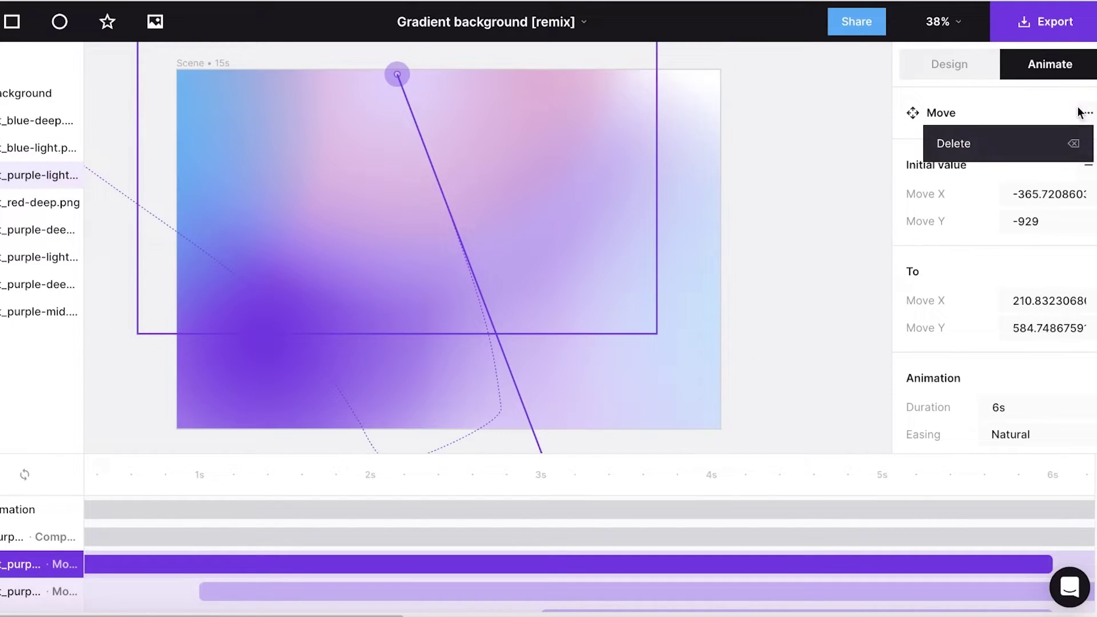
click(1066, 113)
Select the Bakground animation to preview the revised motion path
scroll(983, 138, down, 2)
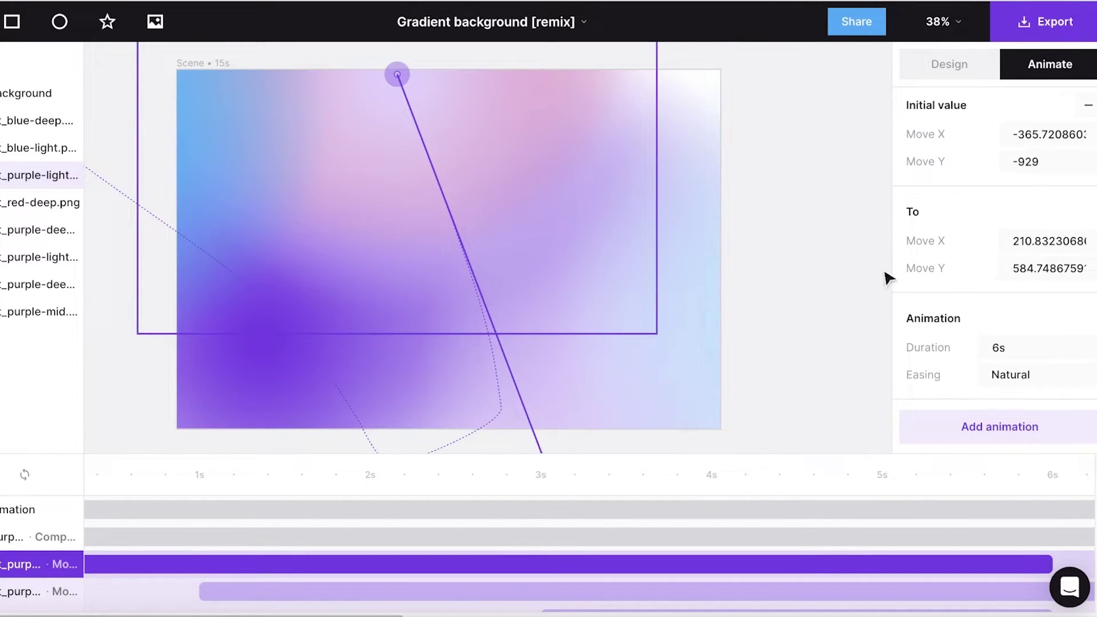
click(832, 313)
click(207, 509)
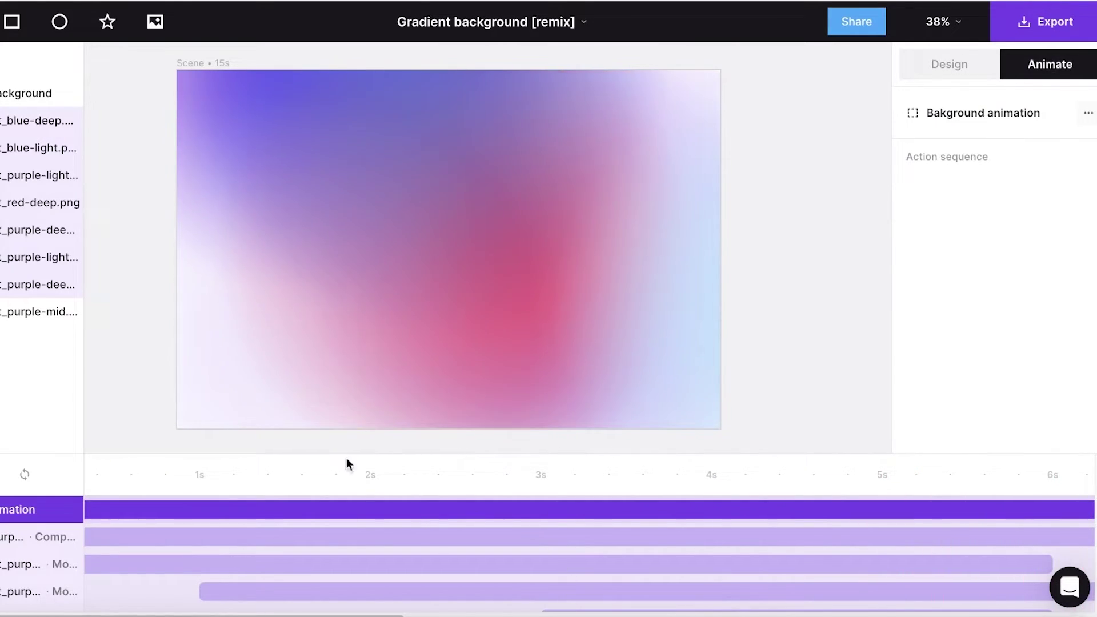
Give gradient_blue-deep a Move ending near 731.5, 873.3 and an 8s Rotate to 45°
click(460, 291)
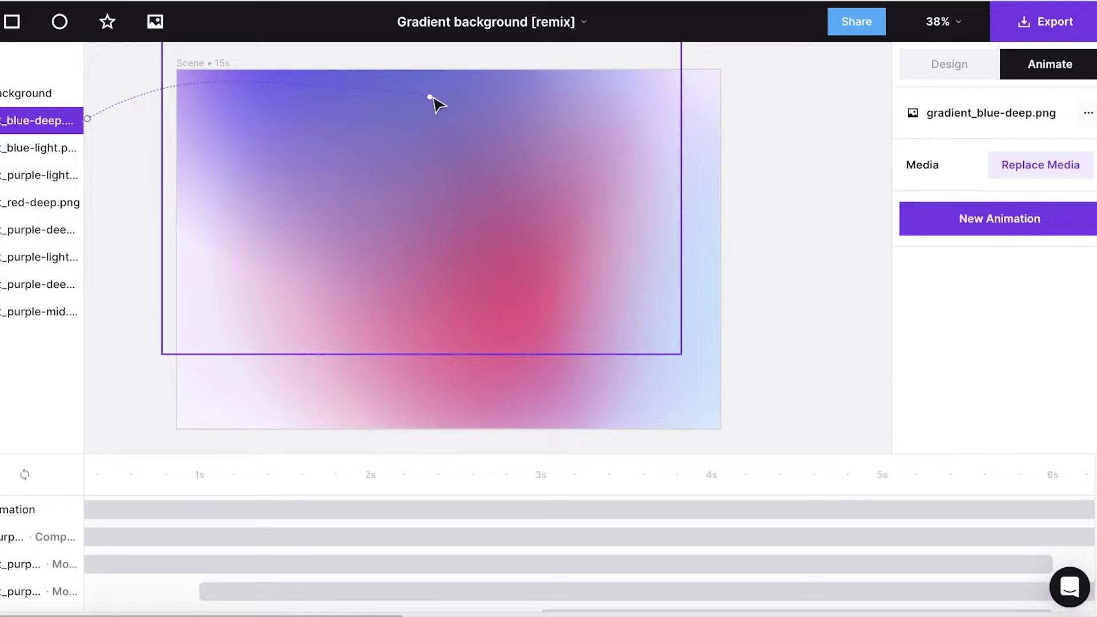
drag(433, 99, 558, 359)
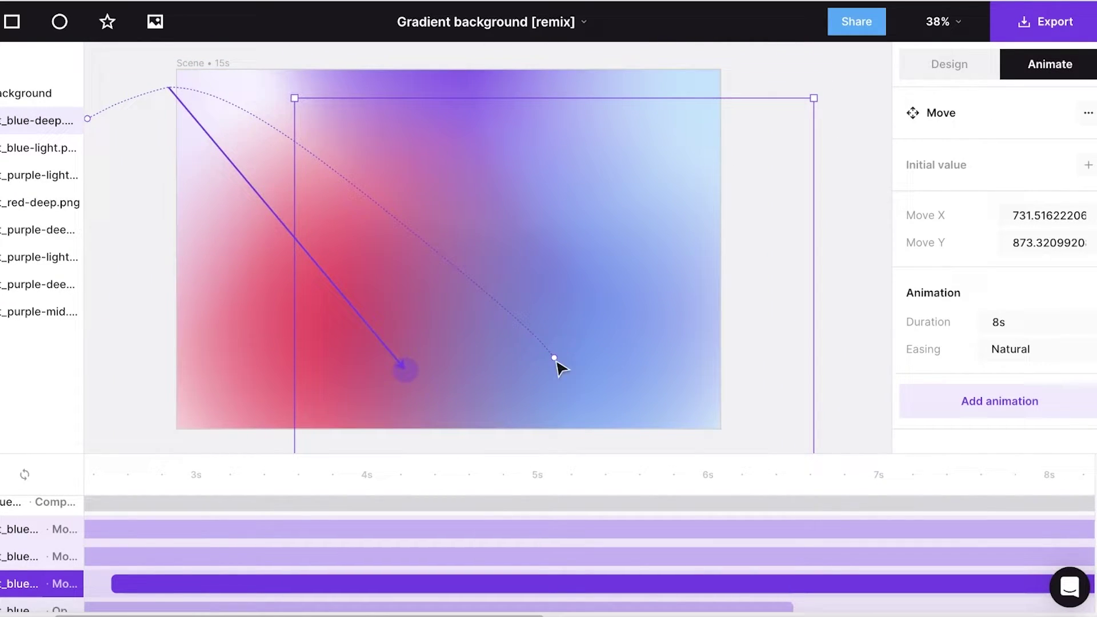
click(962, 402)
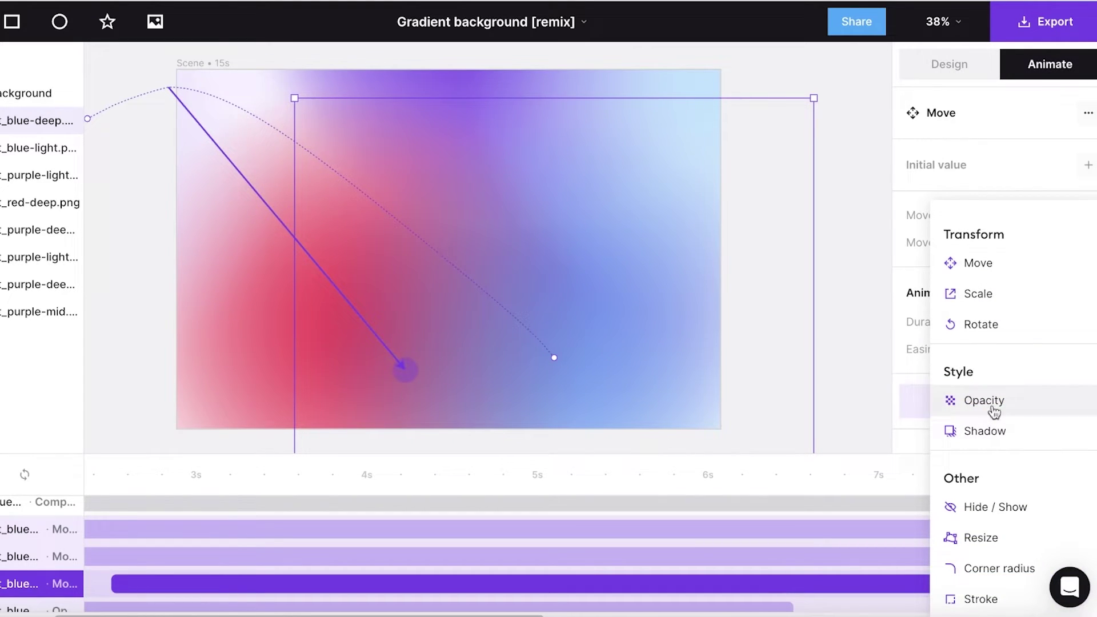
click(992, 324)
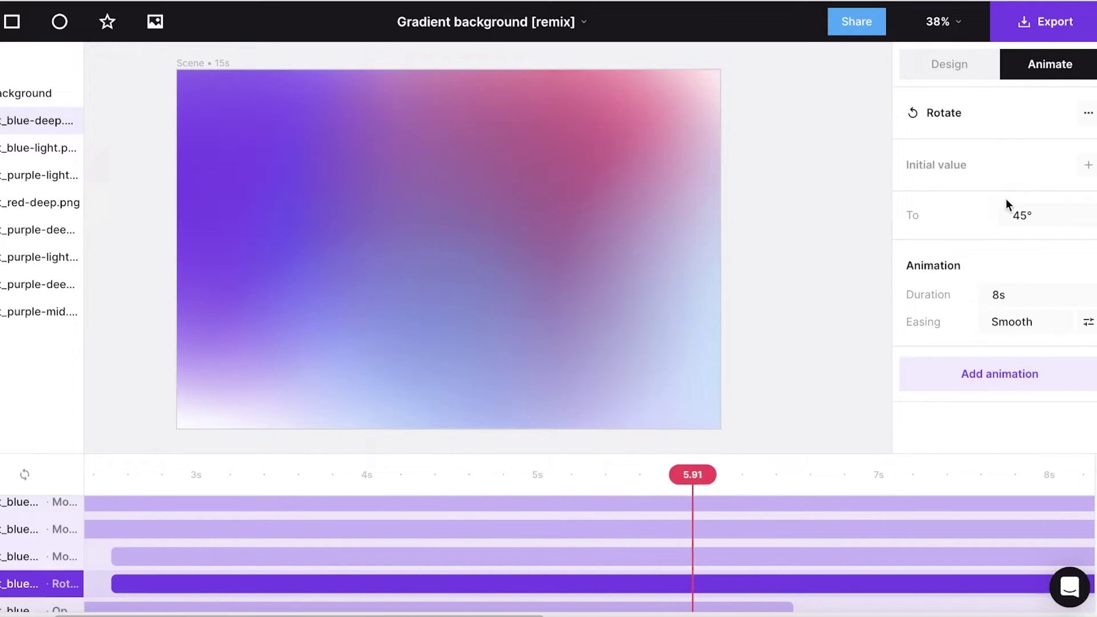
click(1022, 167)
click(1054, 192)
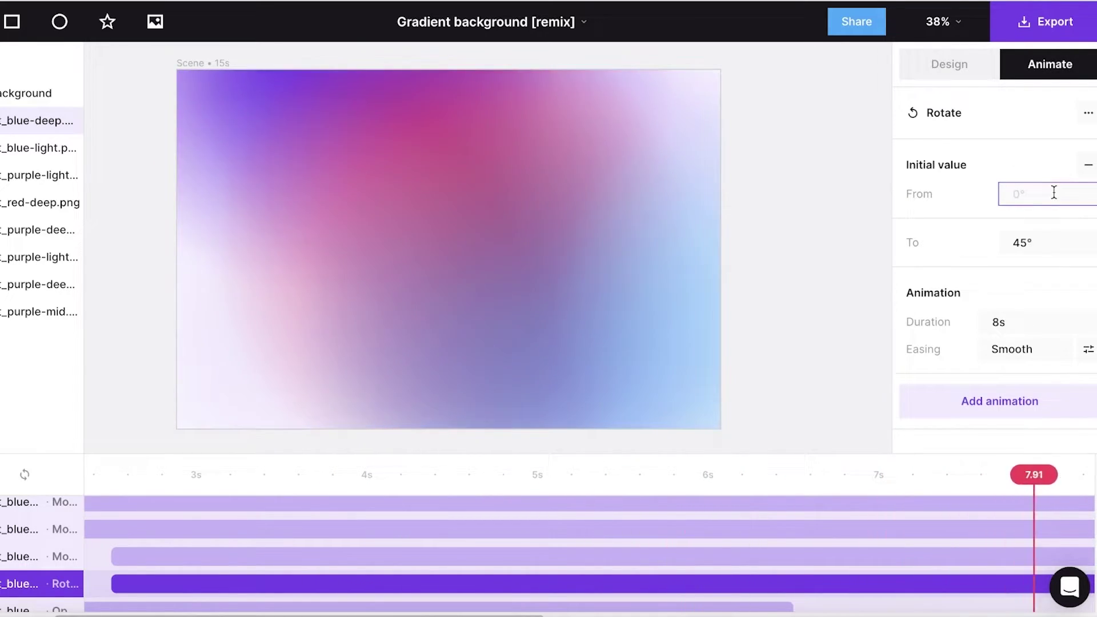
click(833, 249)
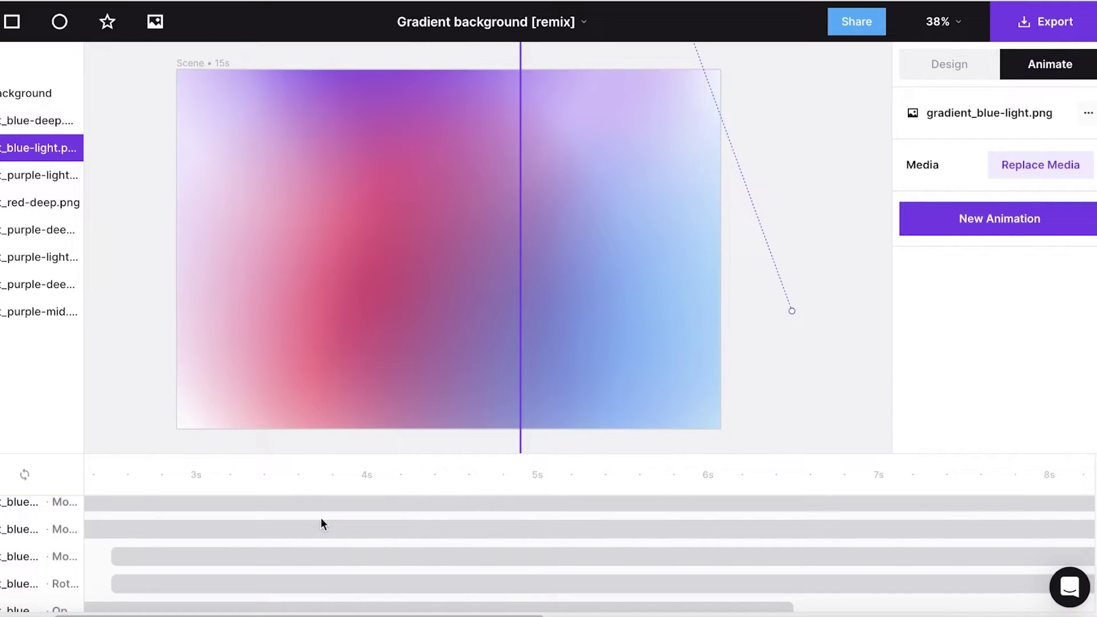
Select the gradient_blue-deep layer and try Replace media from Downloads, then cancel
scroll(323, 523, up, 2)
click(3, 533)
click(7, 536)
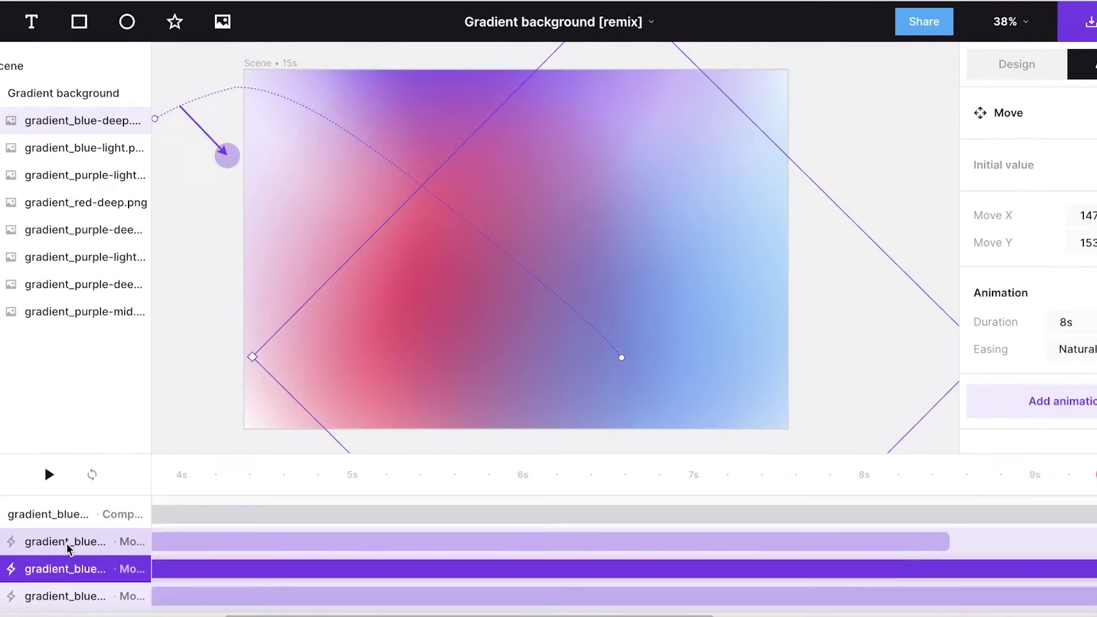
click(191, 137)
click(5, 67)
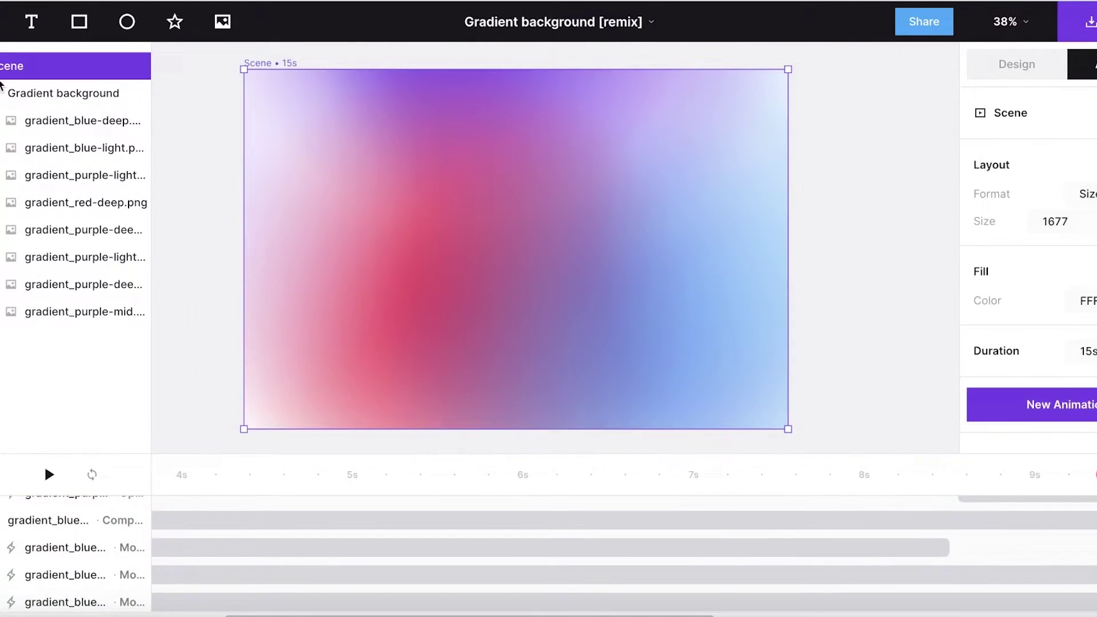
click(8, 92)
click(10, 122)
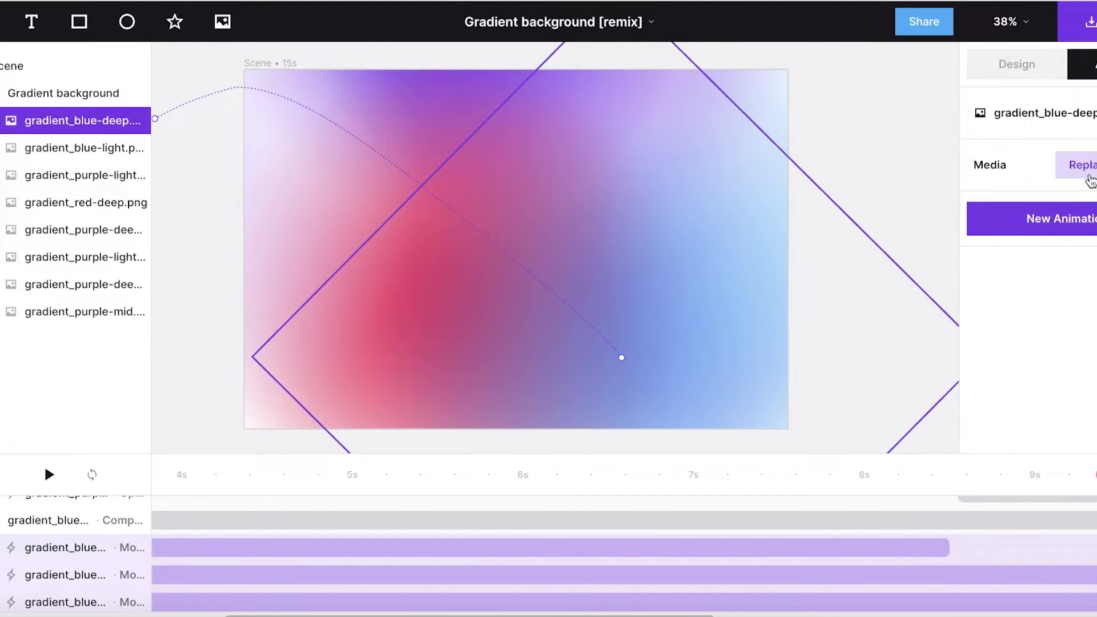
click(1090, 174)
click(255, 196)
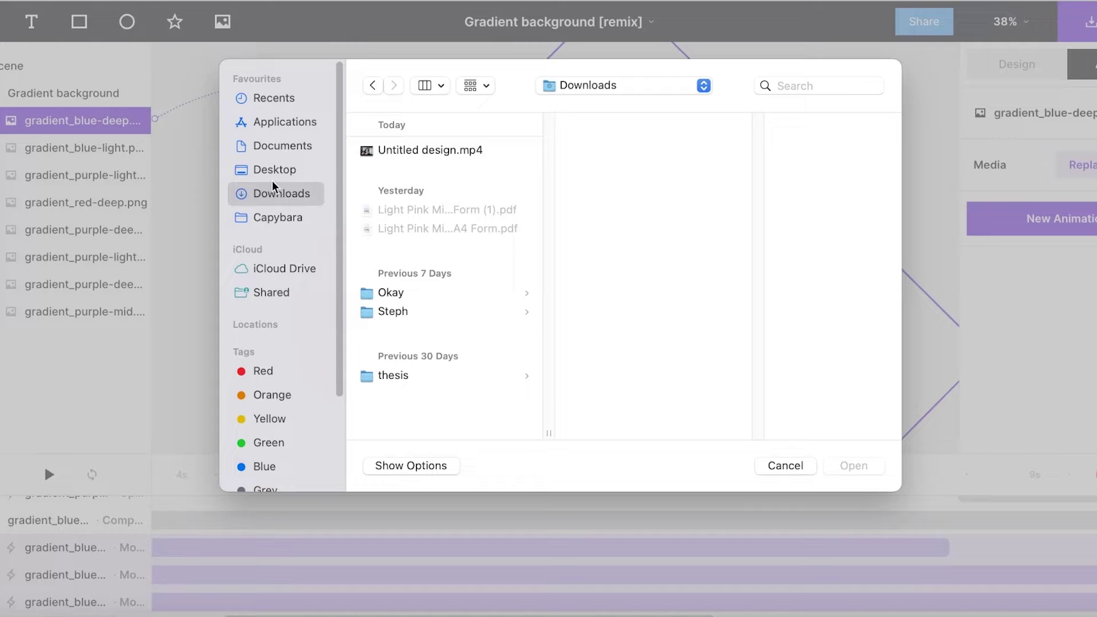
click(802, 466)
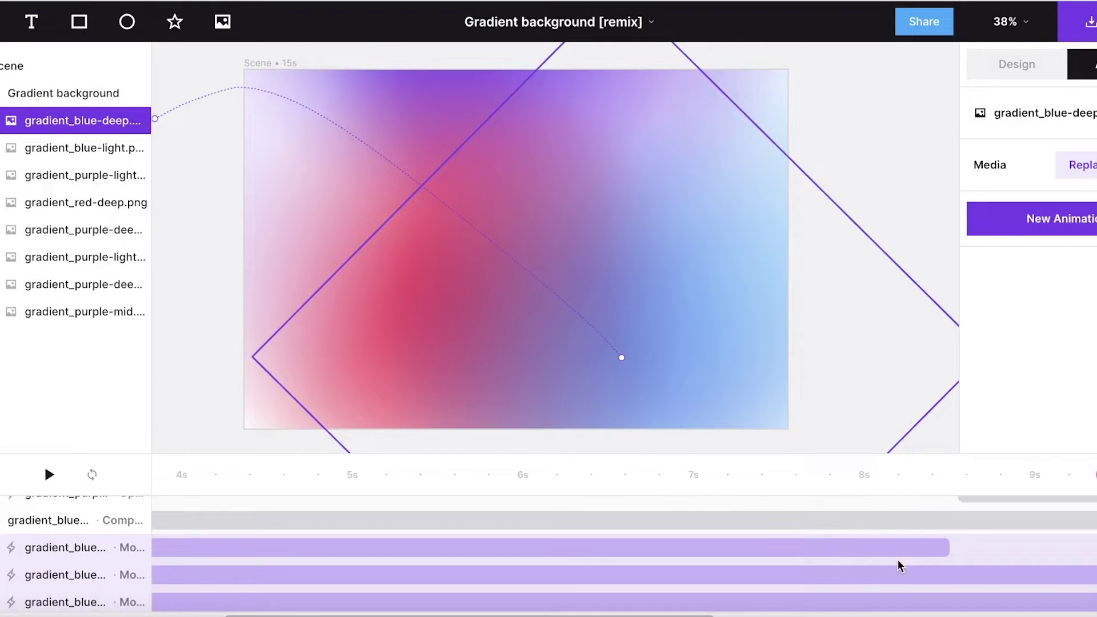
Delete the gradient_blue-deep layer through its right-click menu
click(891, 543)
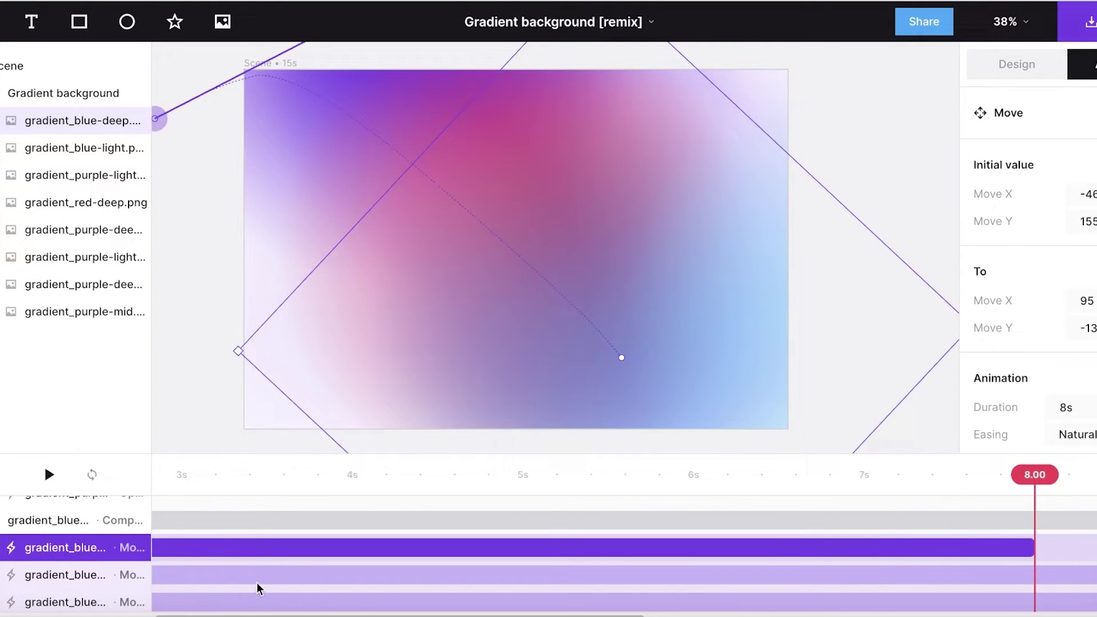
click(1021, 75)
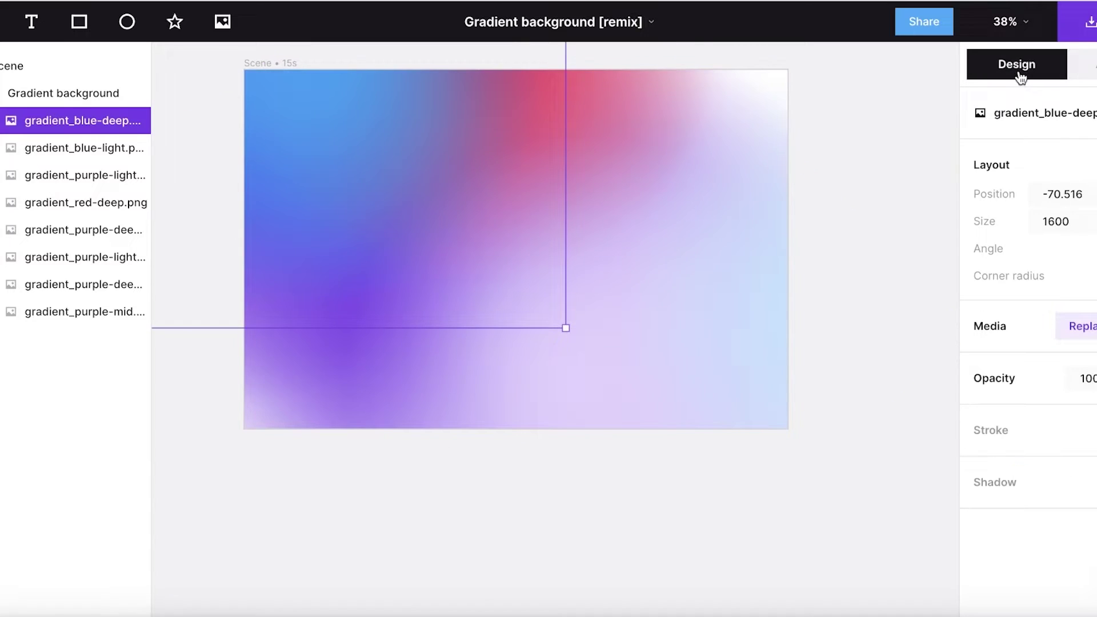
right_click(1057, 115)
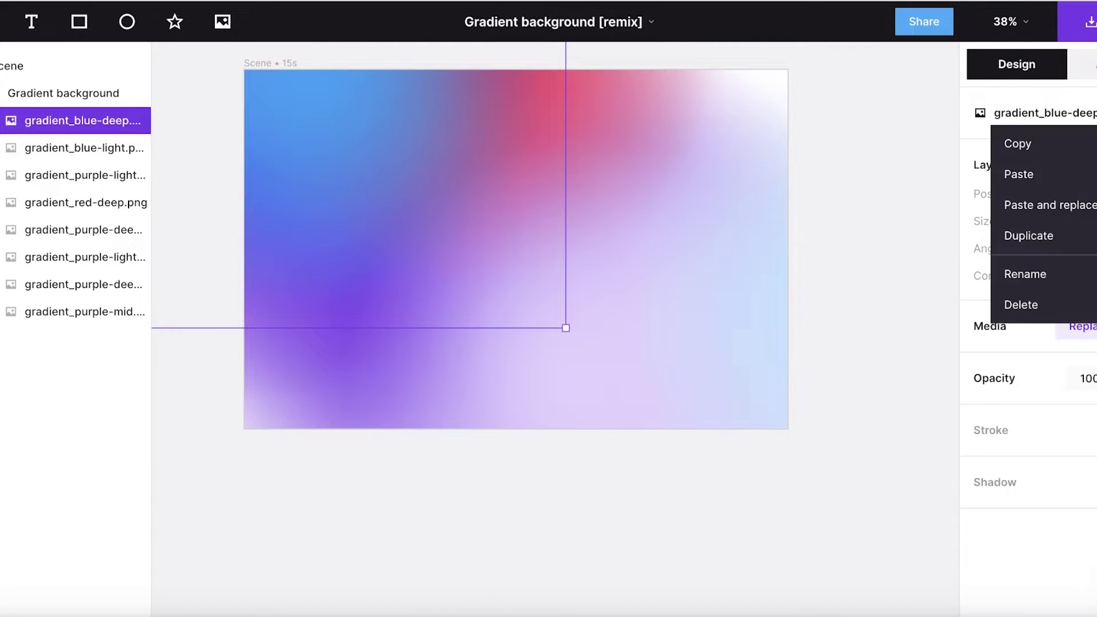
click(1081, 305)
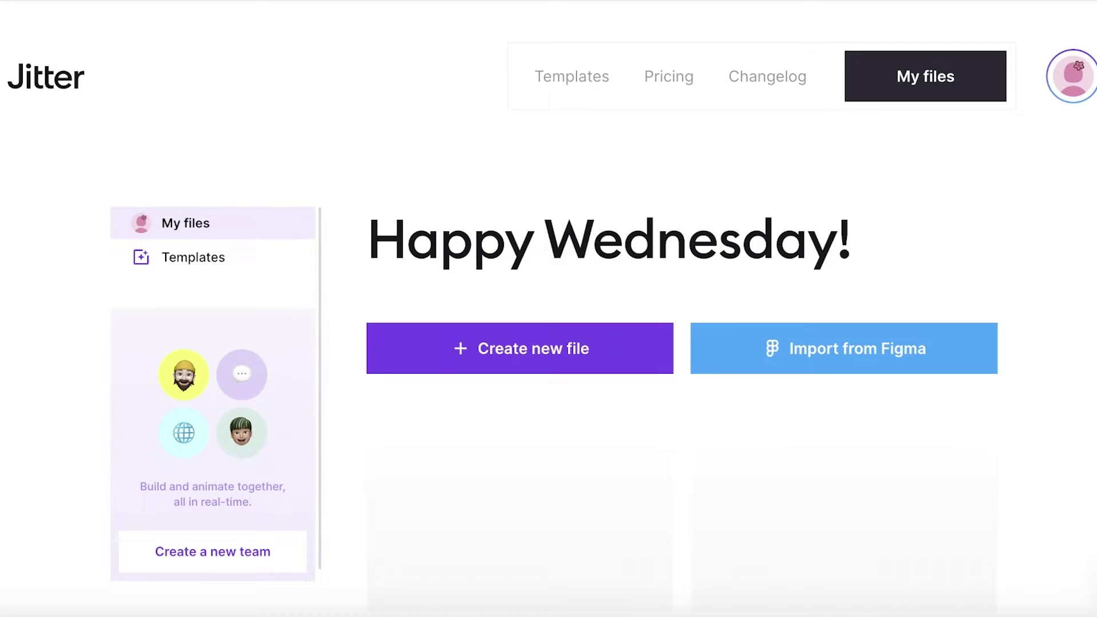
Add a star to the new file's scene, then delete it, leaving the 4s scene empty
scroll(416, 290, down, 4)
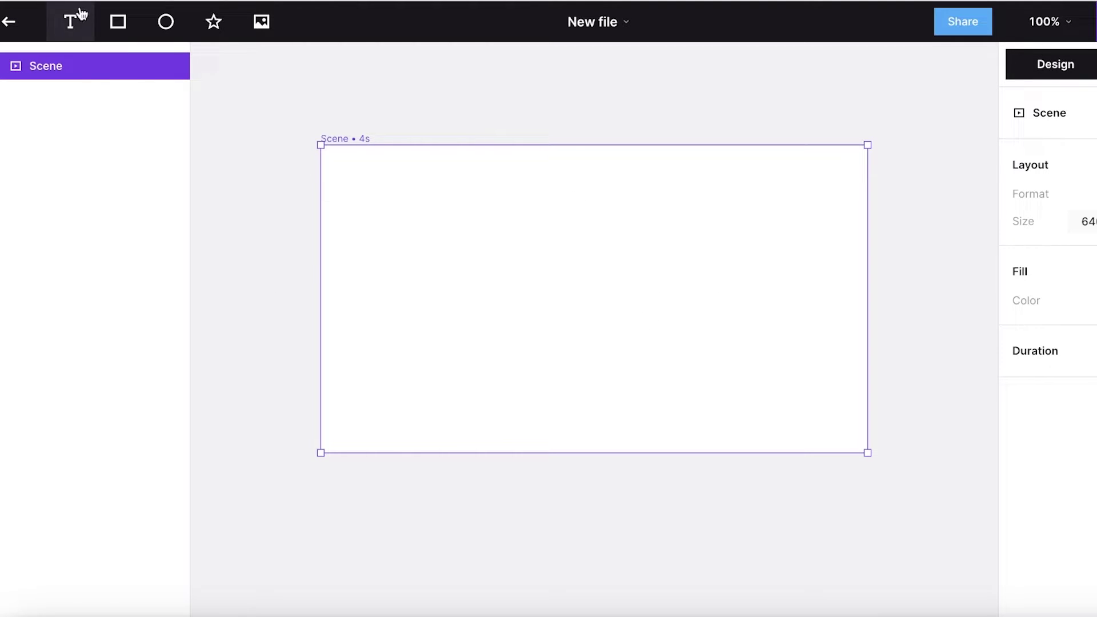
click(215, 28)
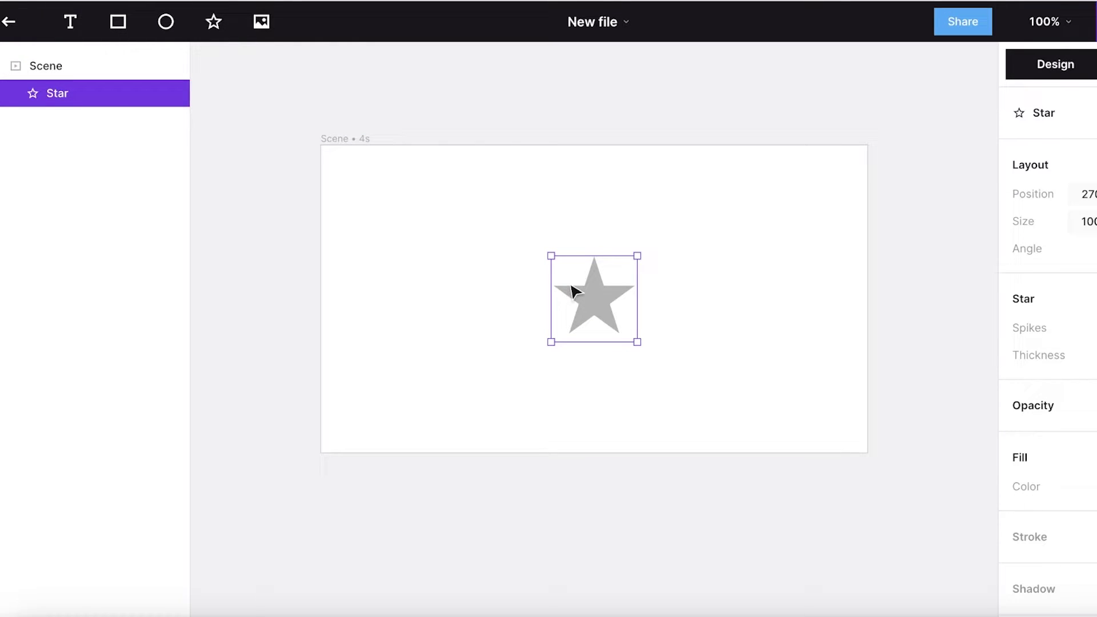
key(Delete)
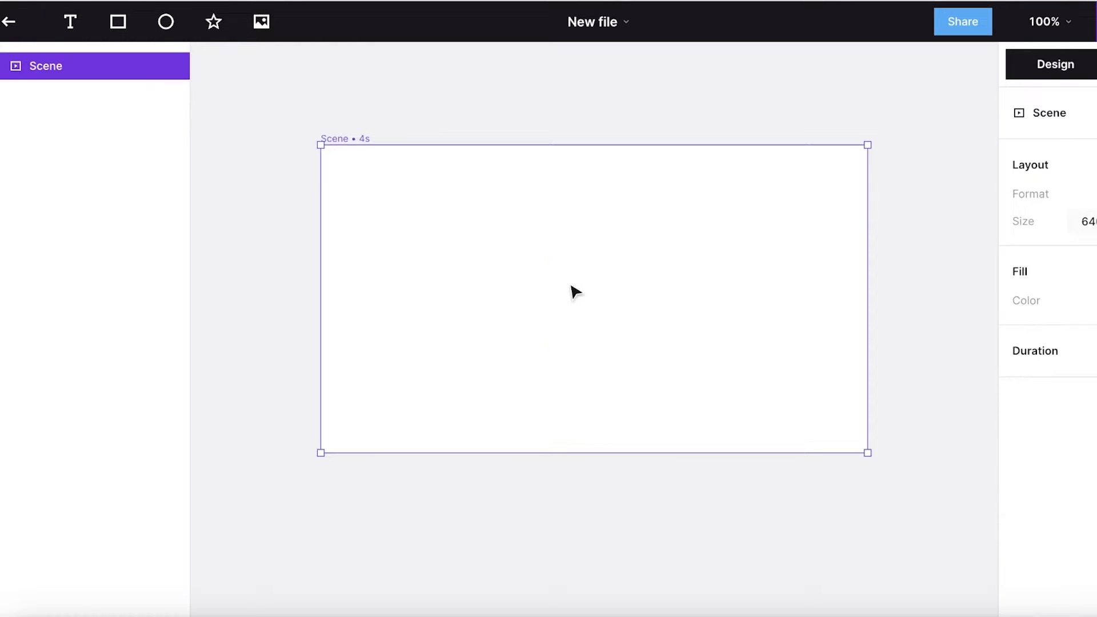
Add a grey rectangle near the scene's left, stretch it tall and duplicate it
click(118, 21)
drag(594, 279, 416, 132)
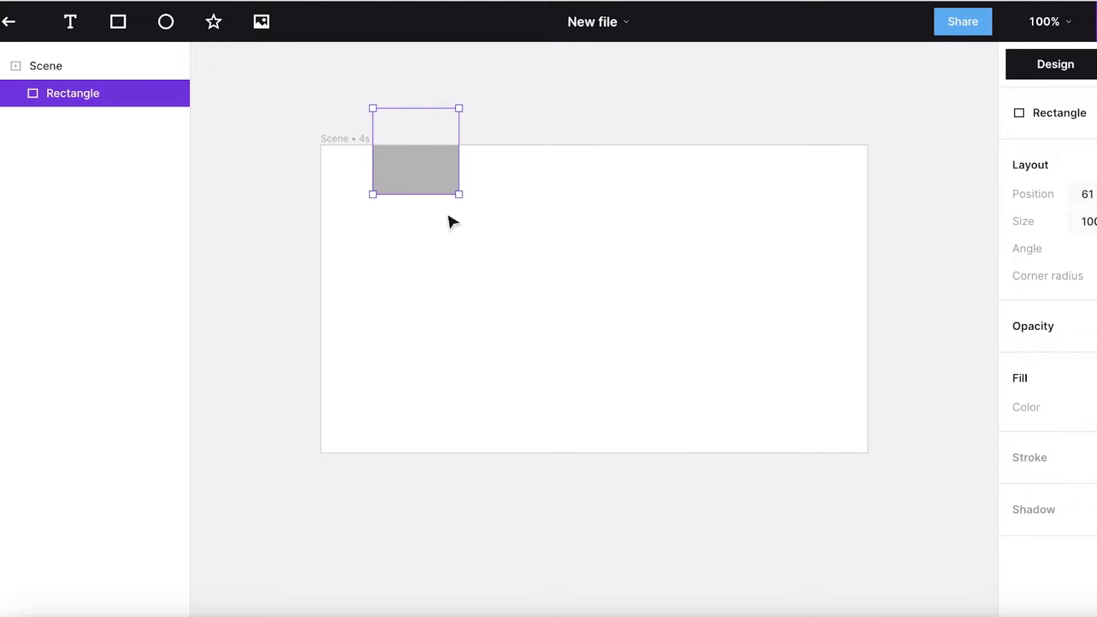
drag(433, 199, 403, 492)
drag(429, 235, 513, 417)
key(ctrl+d)
drag(407, 294, 407, 240)
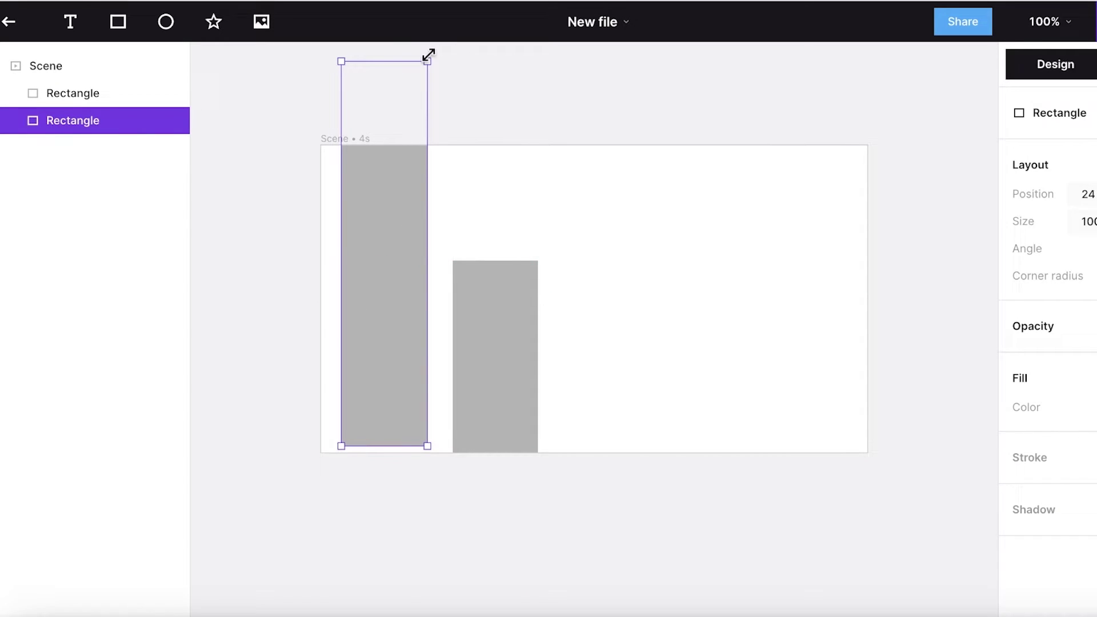
drag(429, 55, 415, 140)
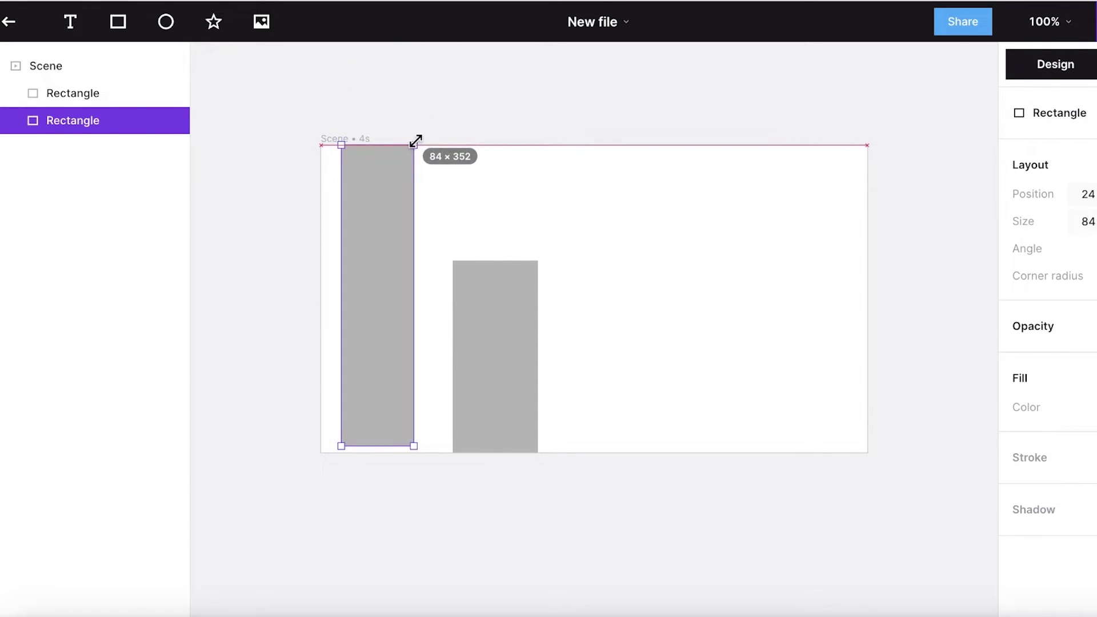
Delete the shorter rectangle and stretch the tall stripe to the scene's bottom edge
click(550, 371)
click(473, 299)
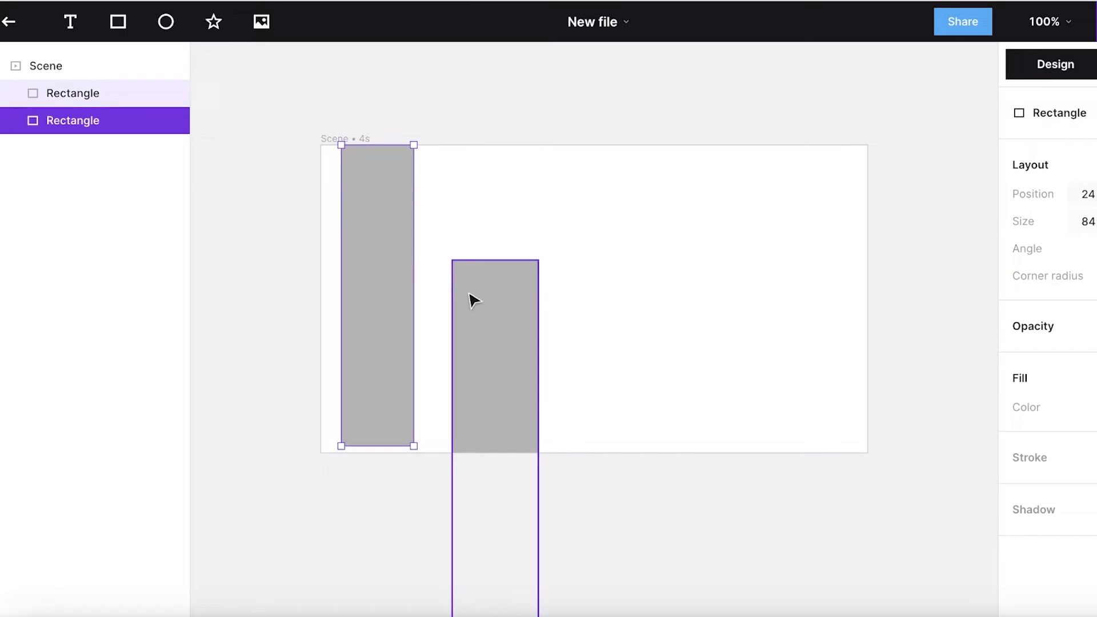
key(Delete)
click(355, 234)
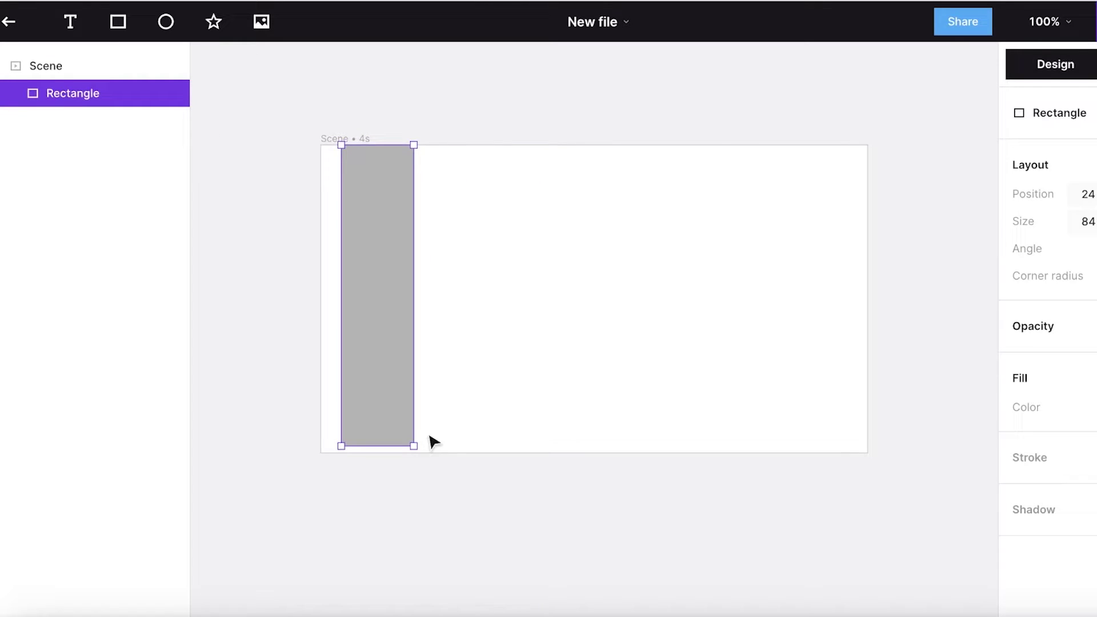
drag(413, 445, 419, 451)
drag(380, 338, 797, 339)
click(677, 315)
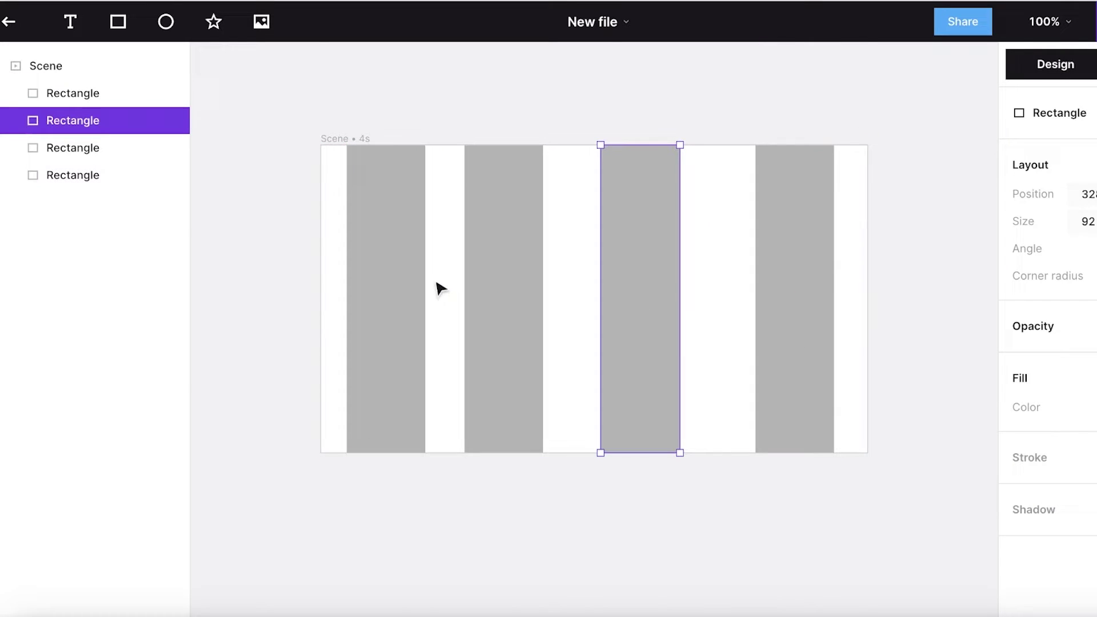
Select all four stripe rectangles and change their fill from grey to pale pink FFD7E8
shift+click(422, 289)
shift+click(514, 288)
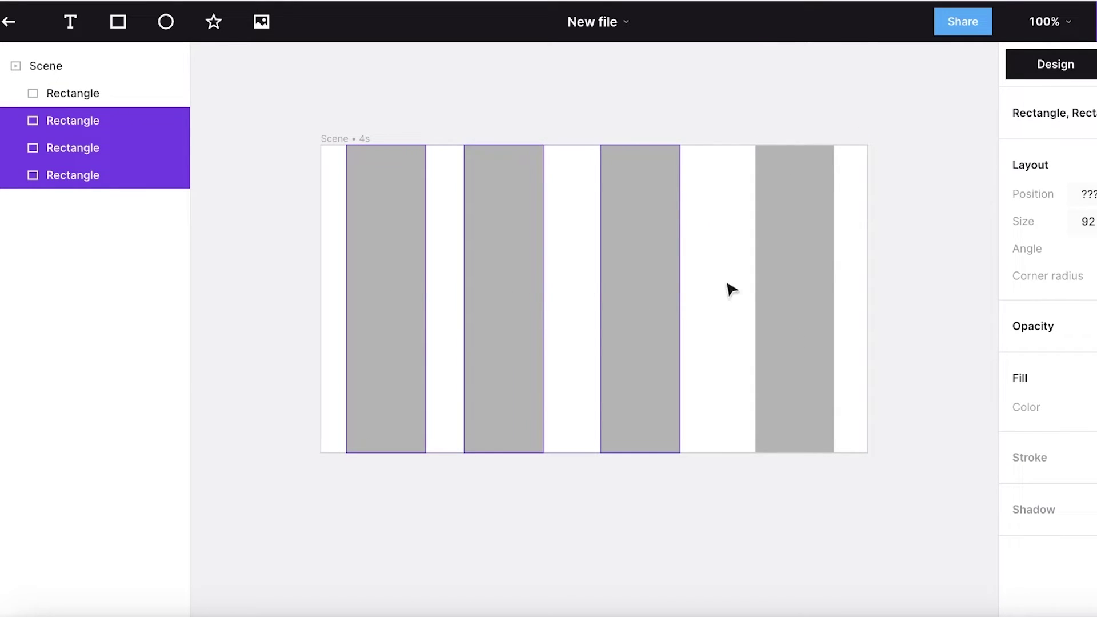
shift+click(764, 289)
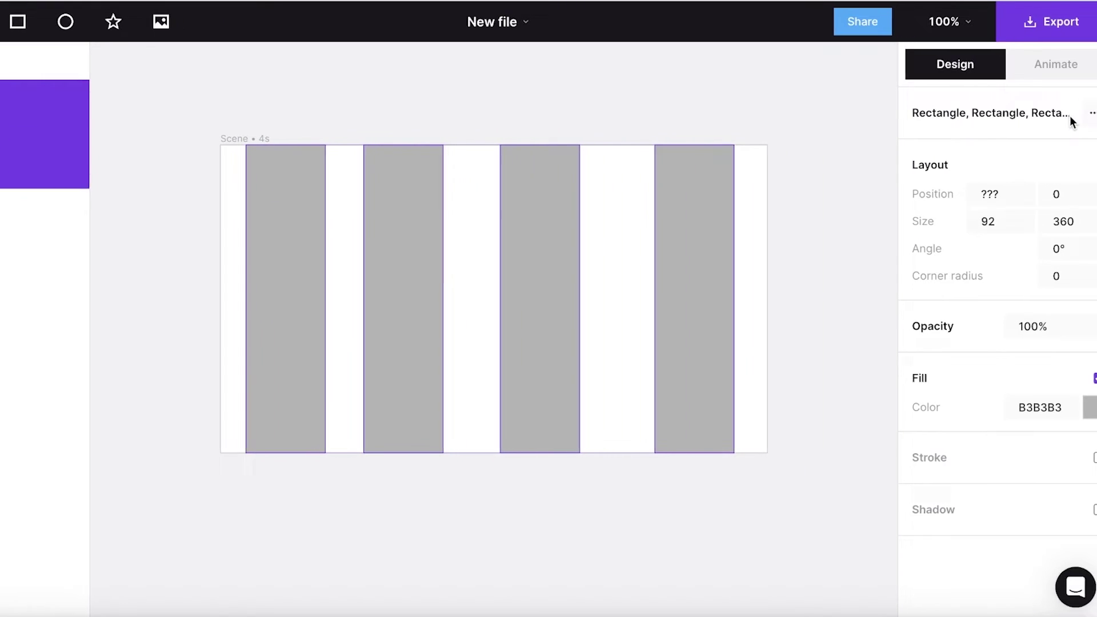
click(1090, 112)
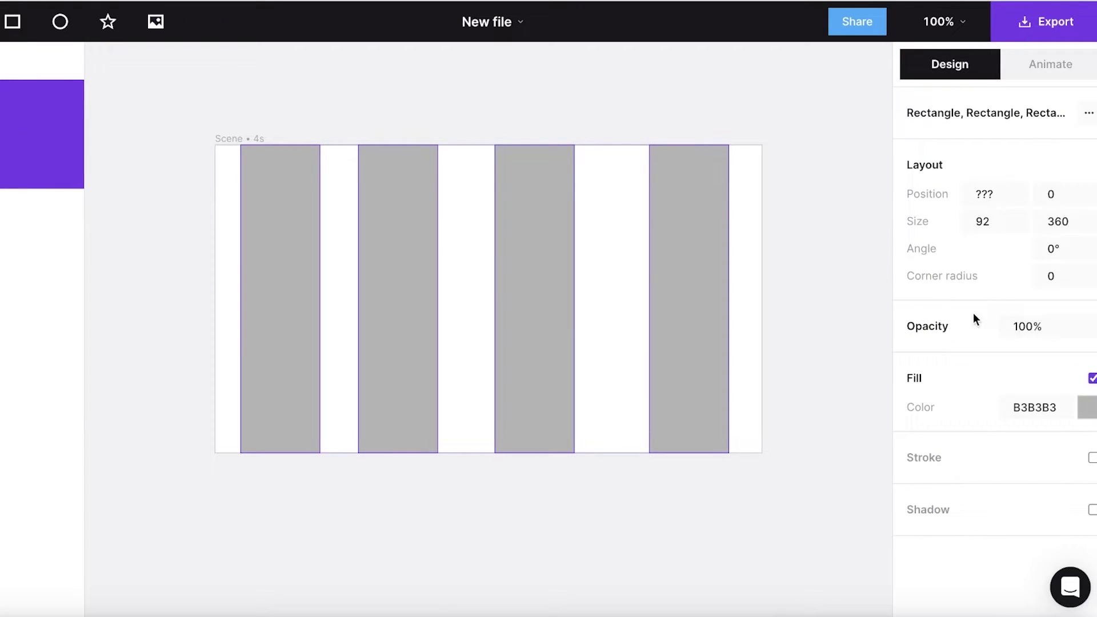
click(1087, 407)
drag(777, 363, 719, 235)
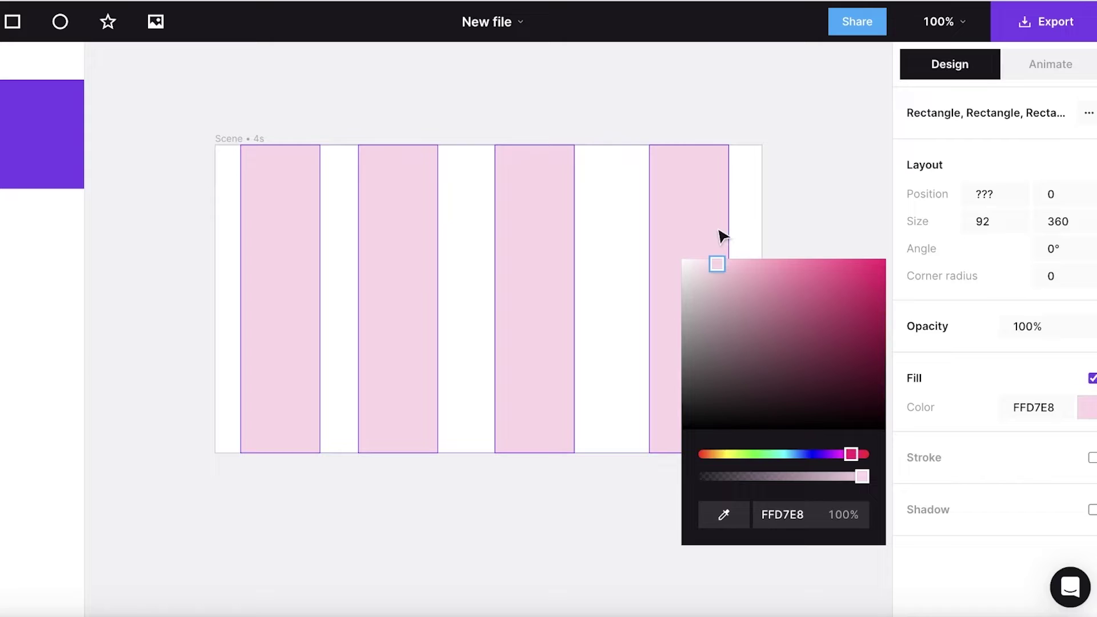
click(818, 210)
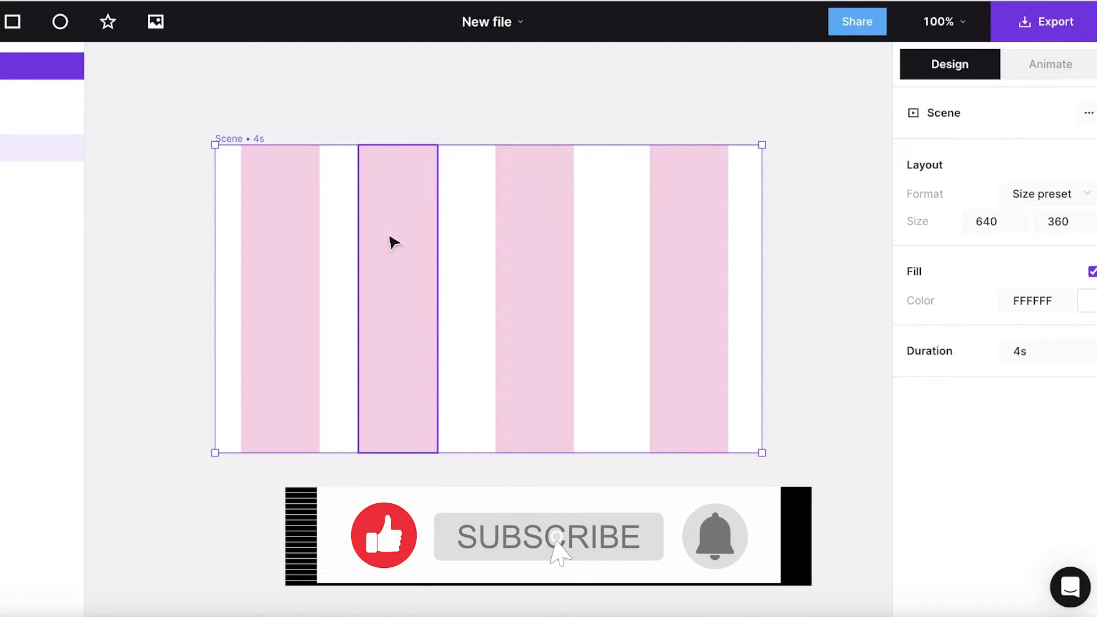
Shift the third and fourth stripes left to even 46 px gaps, aligning the top edge
click(517, 222)
drag(513, 217, 506, 215)
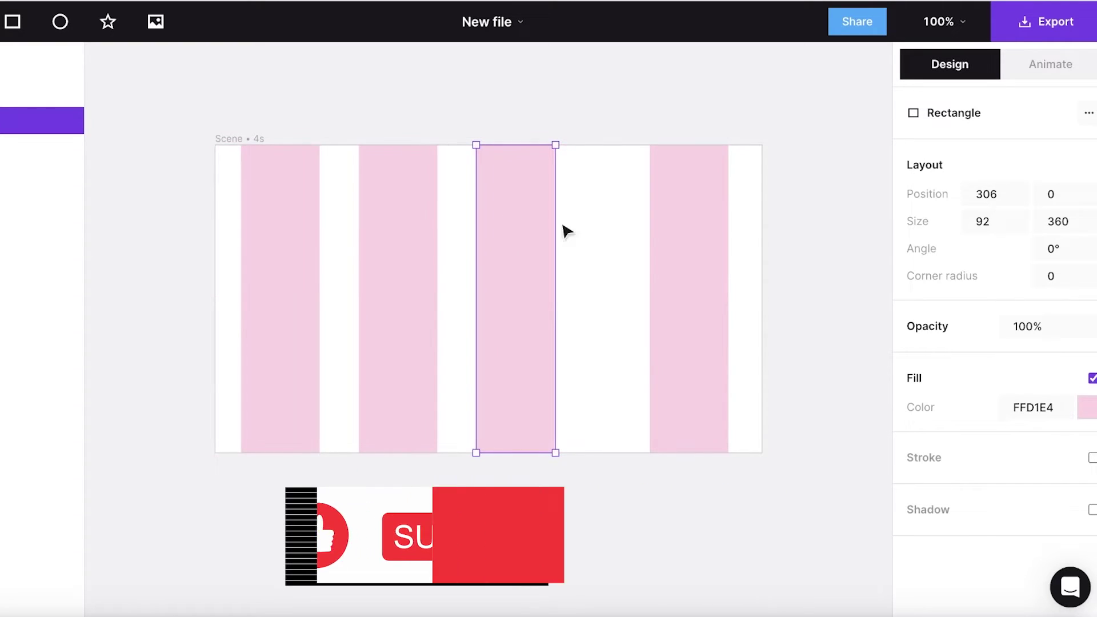
drag(688, 243, 641, 239)
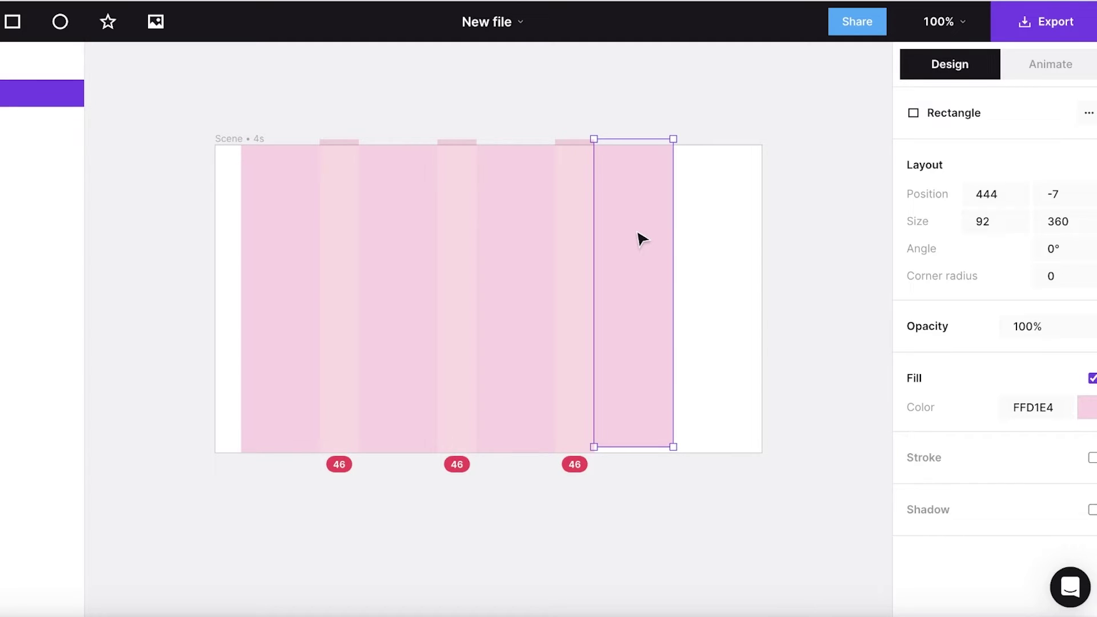
right_click(637, 230)
drag(638, 233, 642, 217)
right_click(637, 232)
click(709, 187)
click(686, 197)
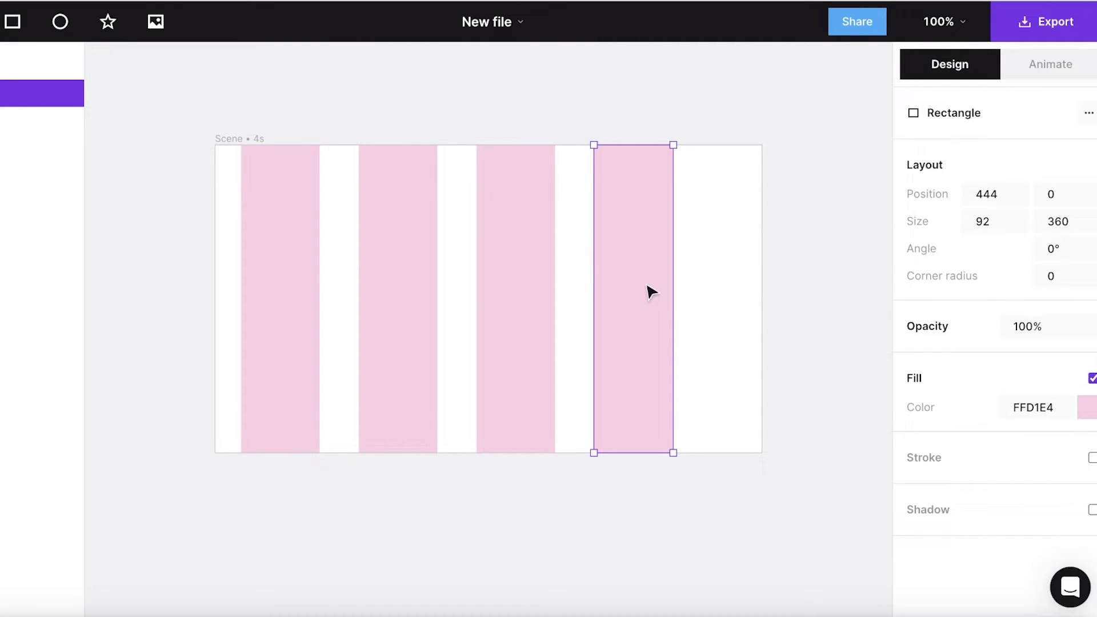
Alt-drag a copy of the fourth stripe to X 582, then marquee-select all five stripes
drag(652, 293, 768, 291)
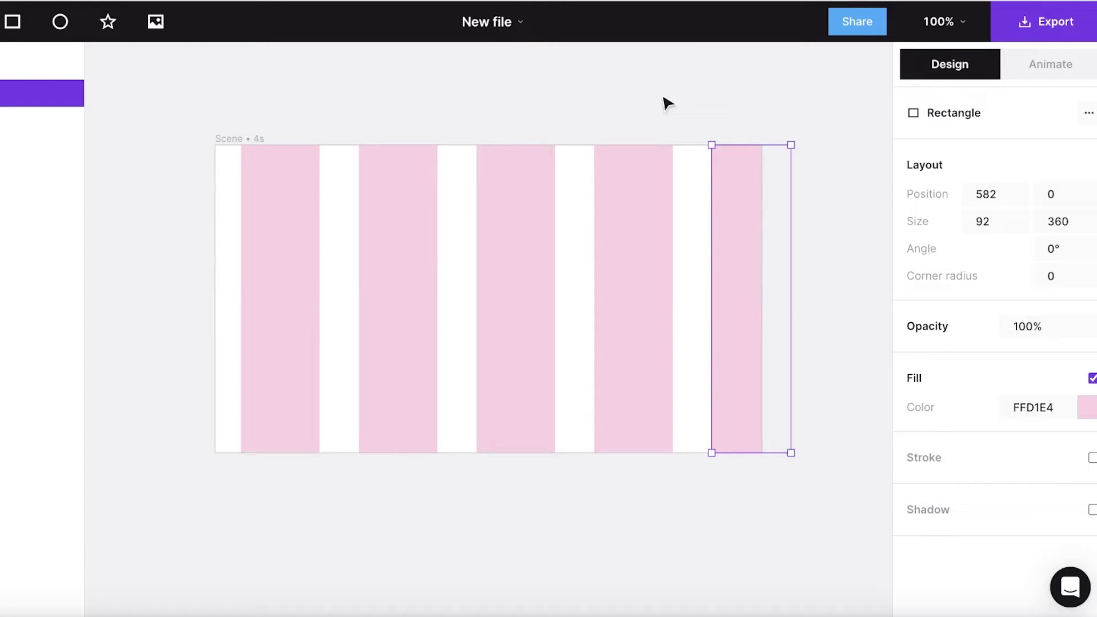
key(Escape)
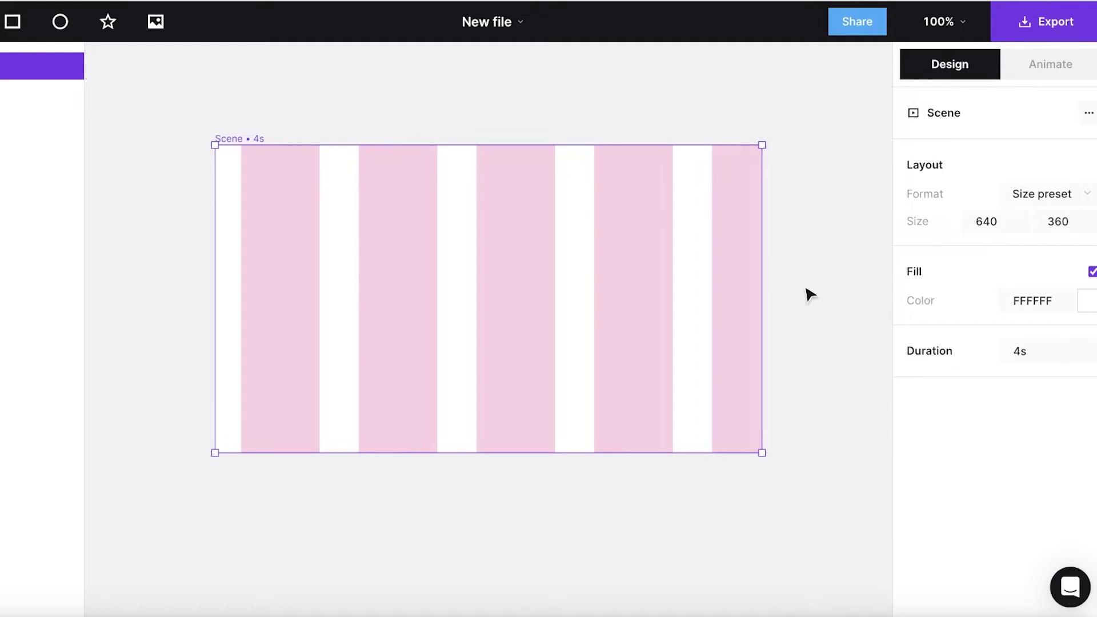
drag(840, 143, 116, 302)
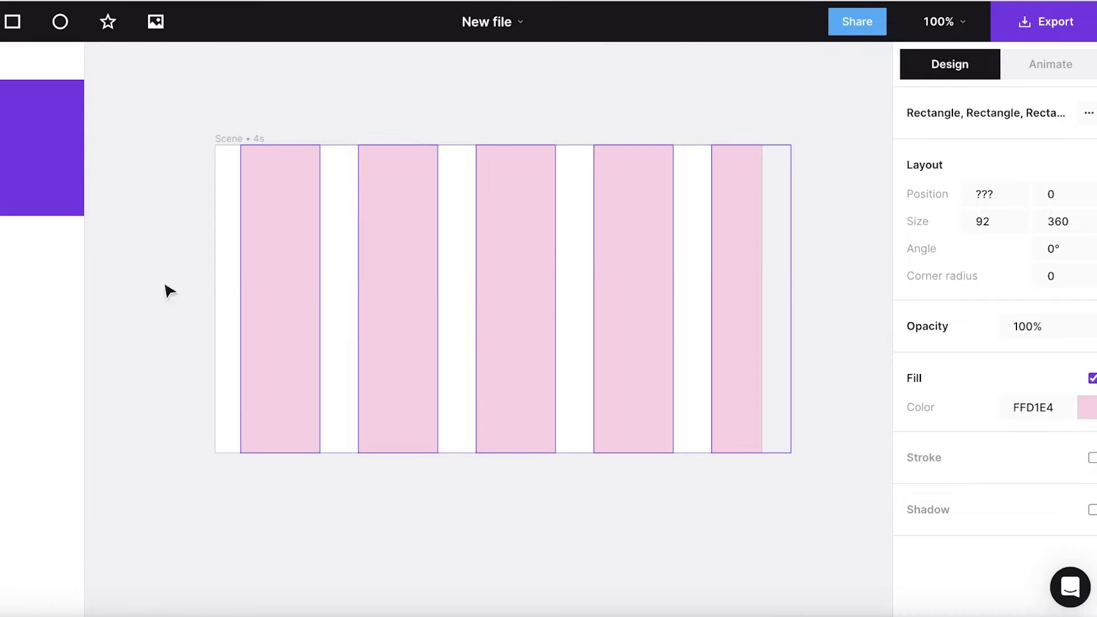
Apply a Mask Reveal entrance animation to the selected stripes
click(1052, 71)
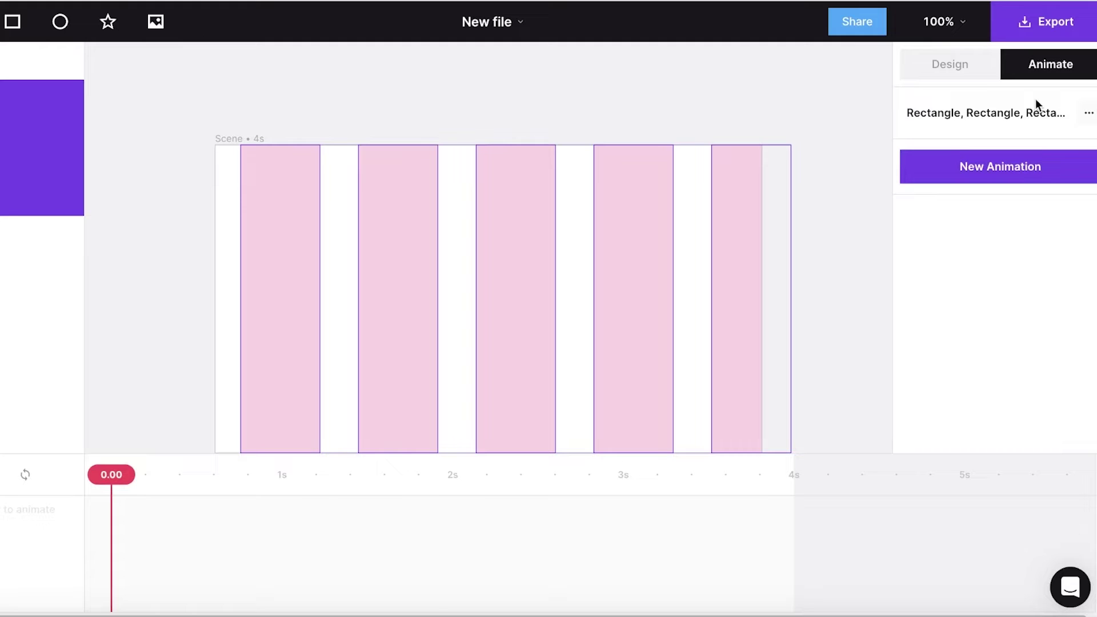
click(1087, 114)
click(999, 395)
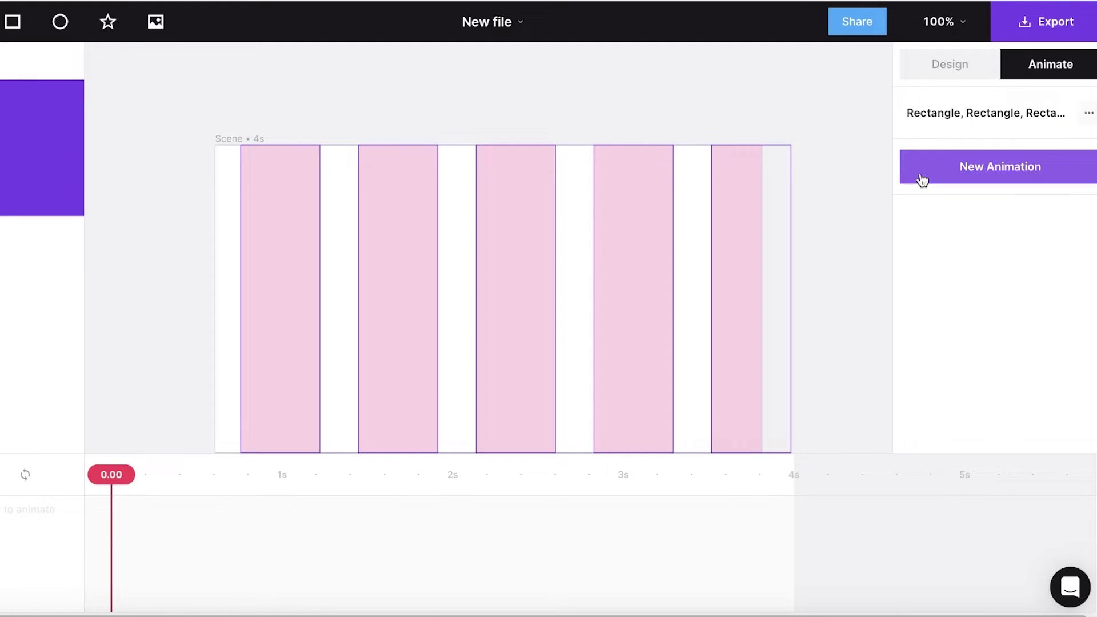
click(922, 177)
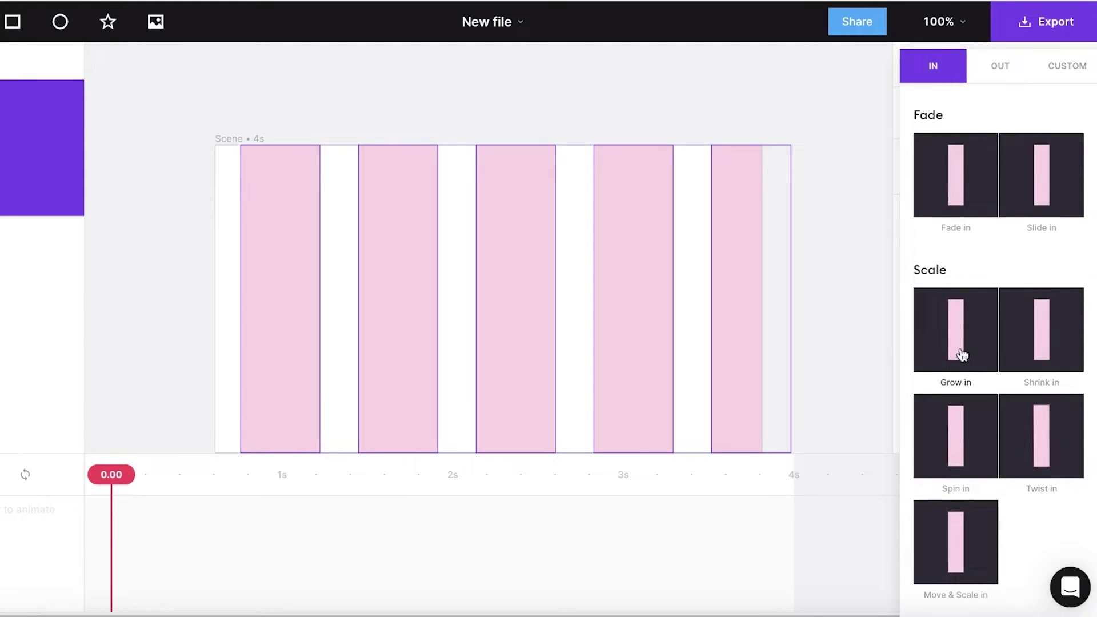
scroll(966, 354, down, 5)
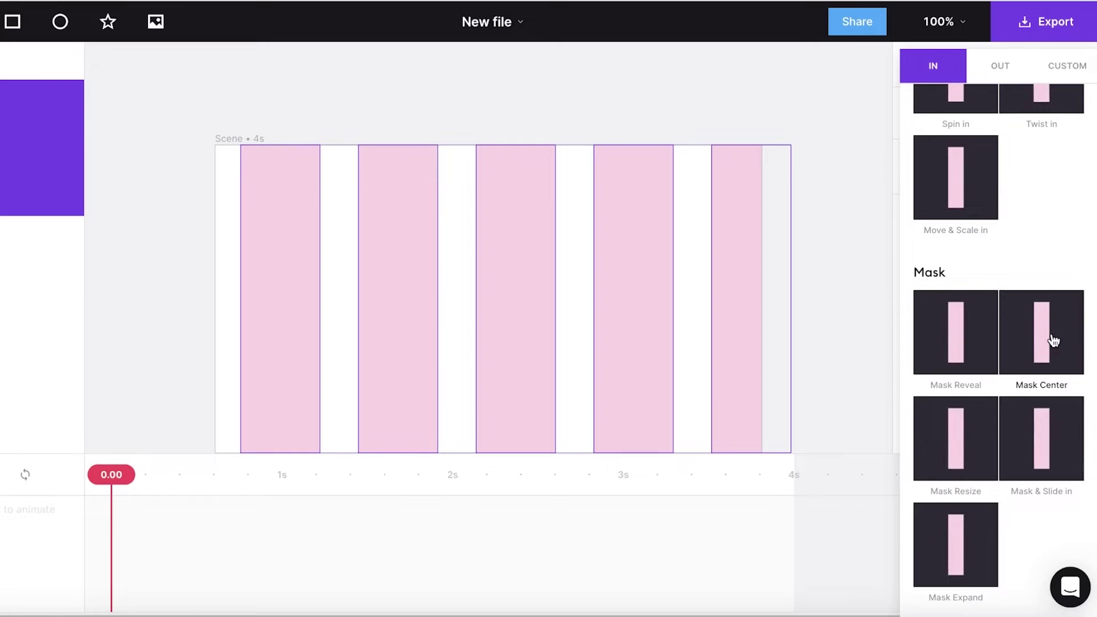
click(984, 340)
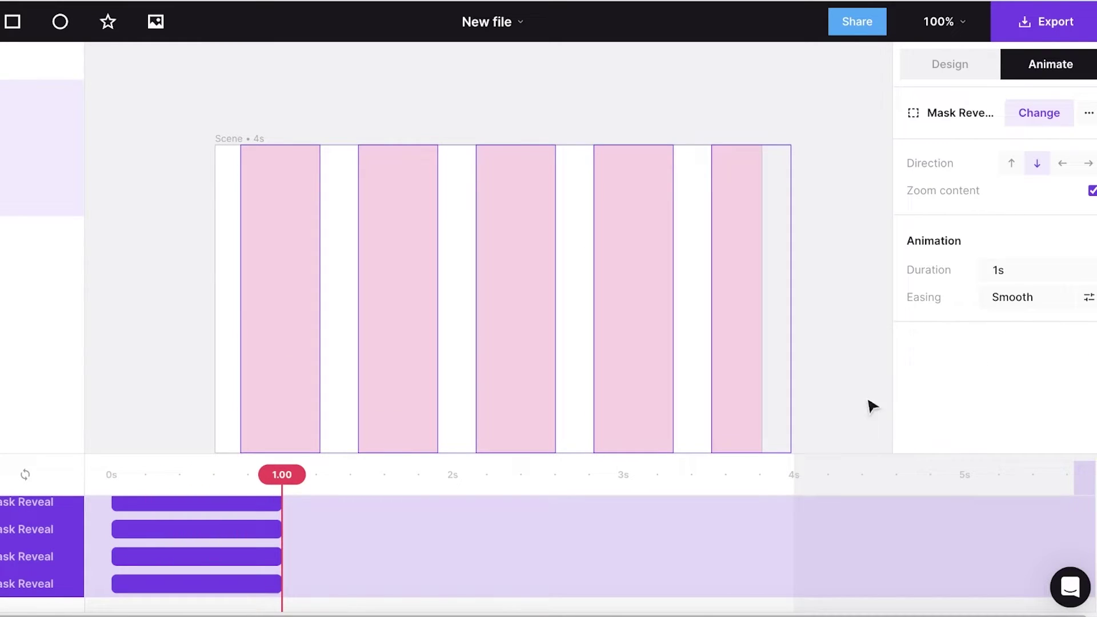
Select the fourth stripe's Mask Reveal bar in the timeline to show its properties
click(228, 446)
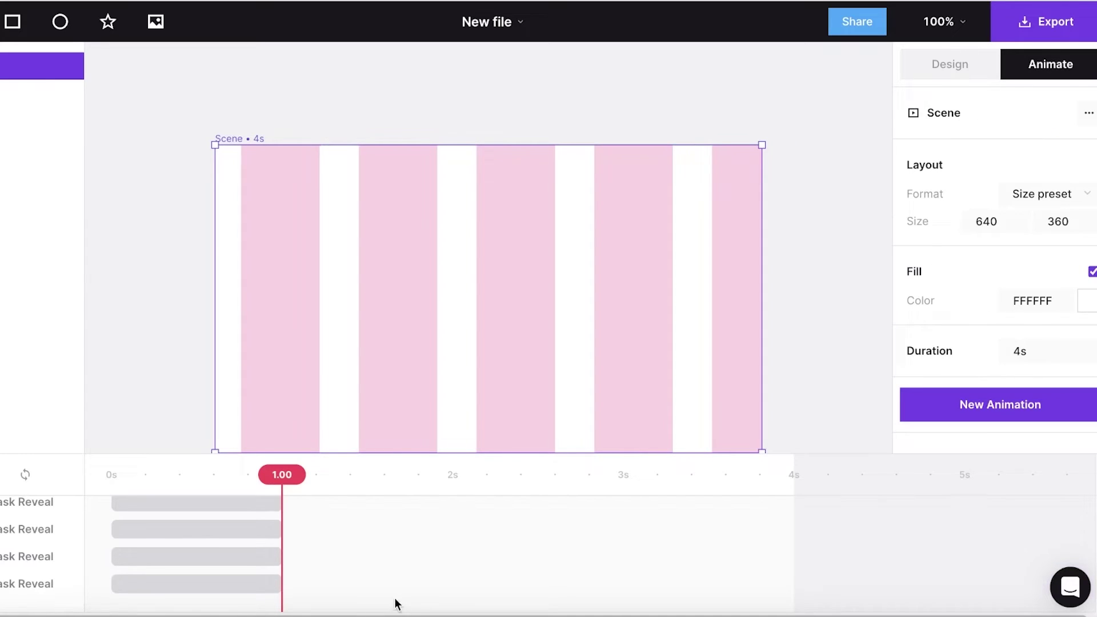
scroll(93, 547, up, 1)
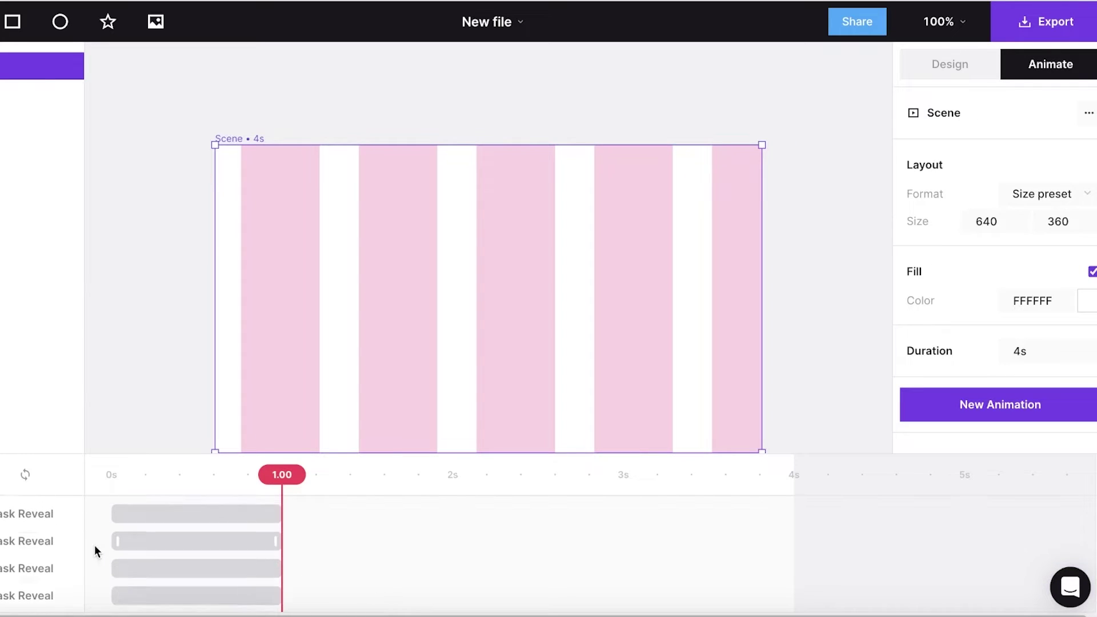
click(169, 508)
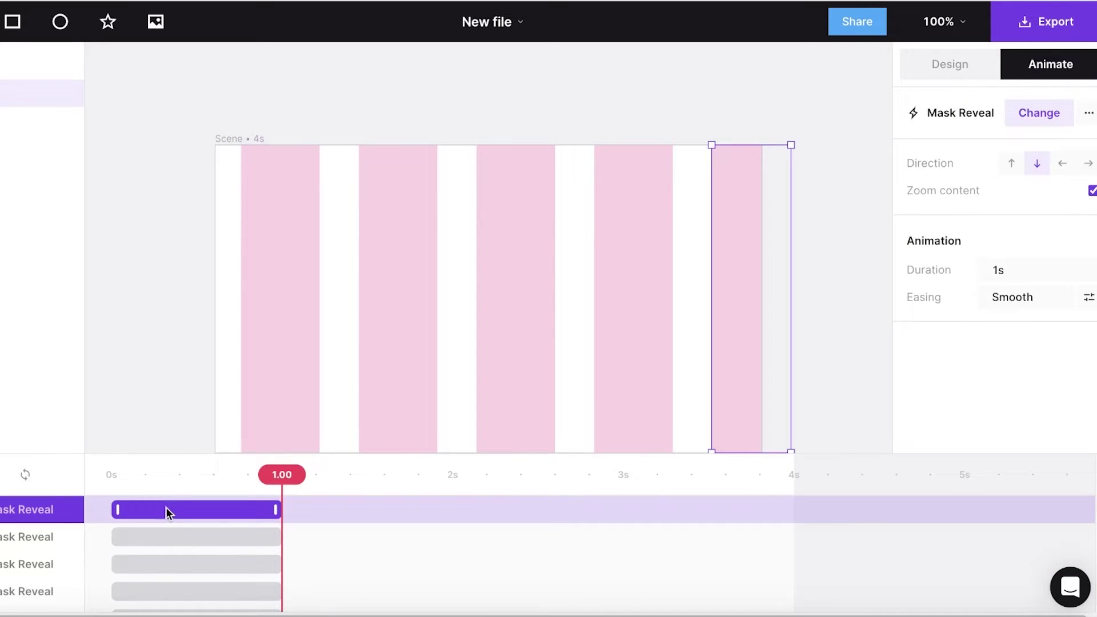
click(194, 542)
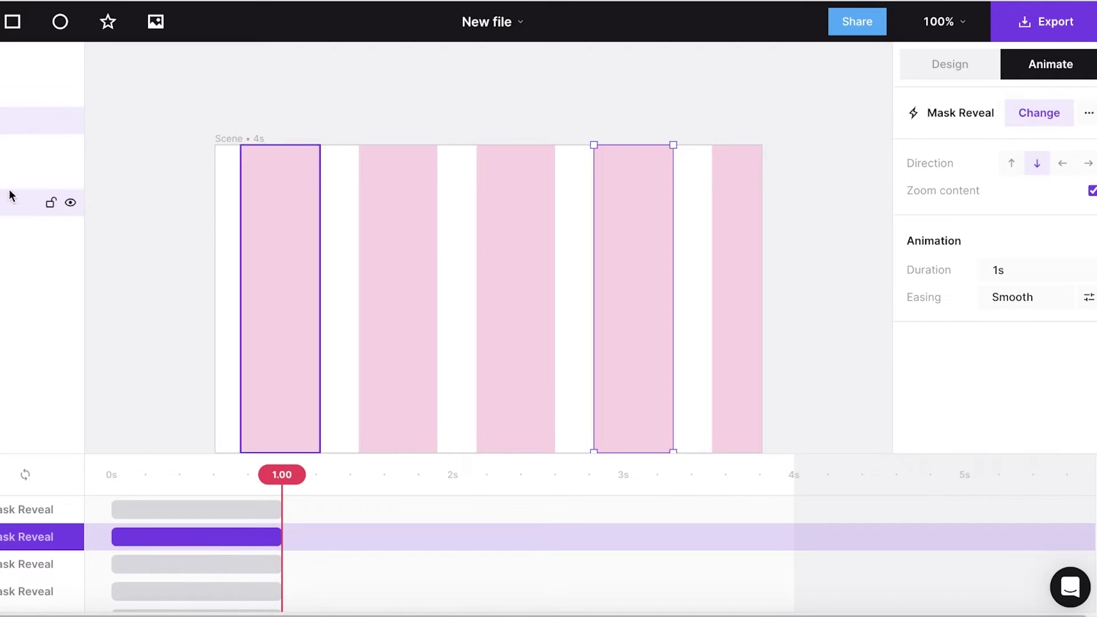
click(139, 290)
click(238, 543)
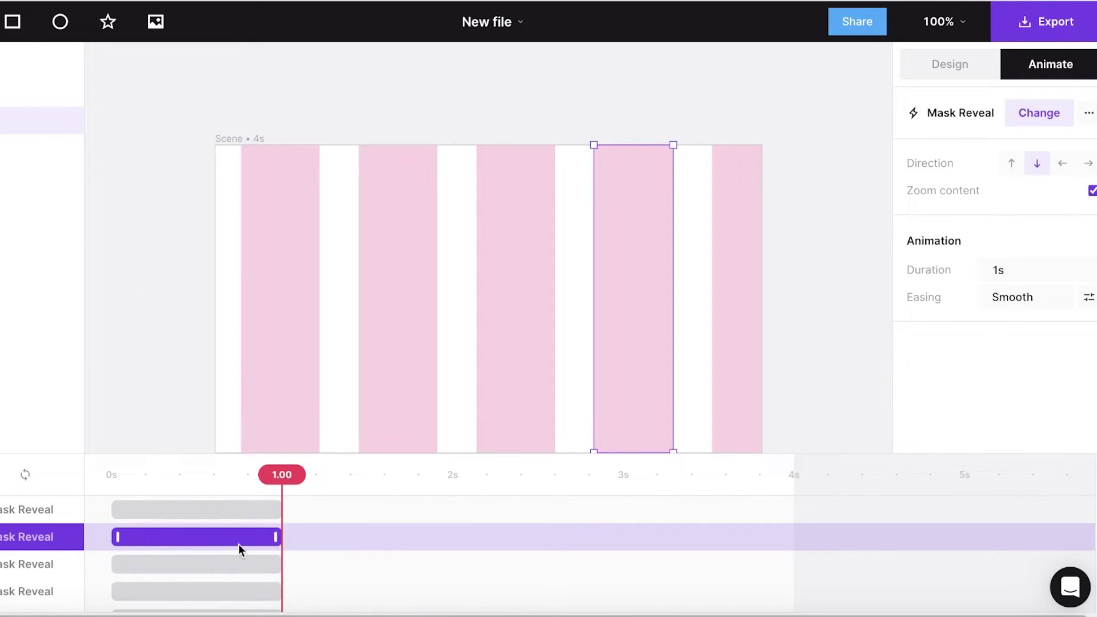
Offset the Mask Reveal bars: fourth stripe 0.48–2.04 s, next about 1.96–2.96 s, last near 3.5 s
drag(275, 540, 459, 540)
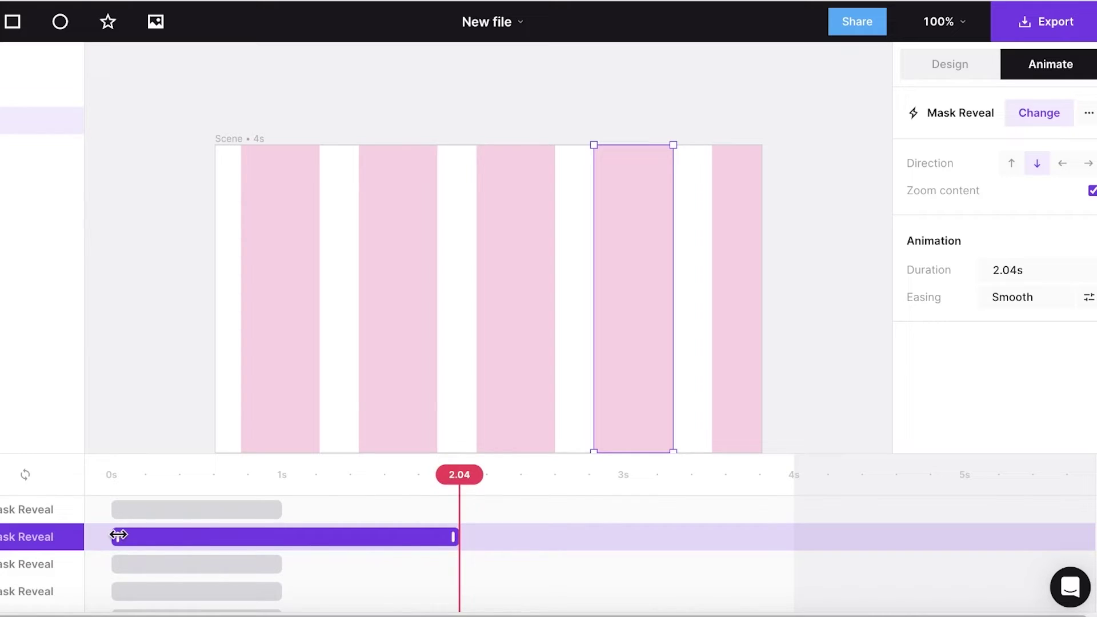
drag(119, 536, 543, 567)
drag(195, 592, 529, 601)
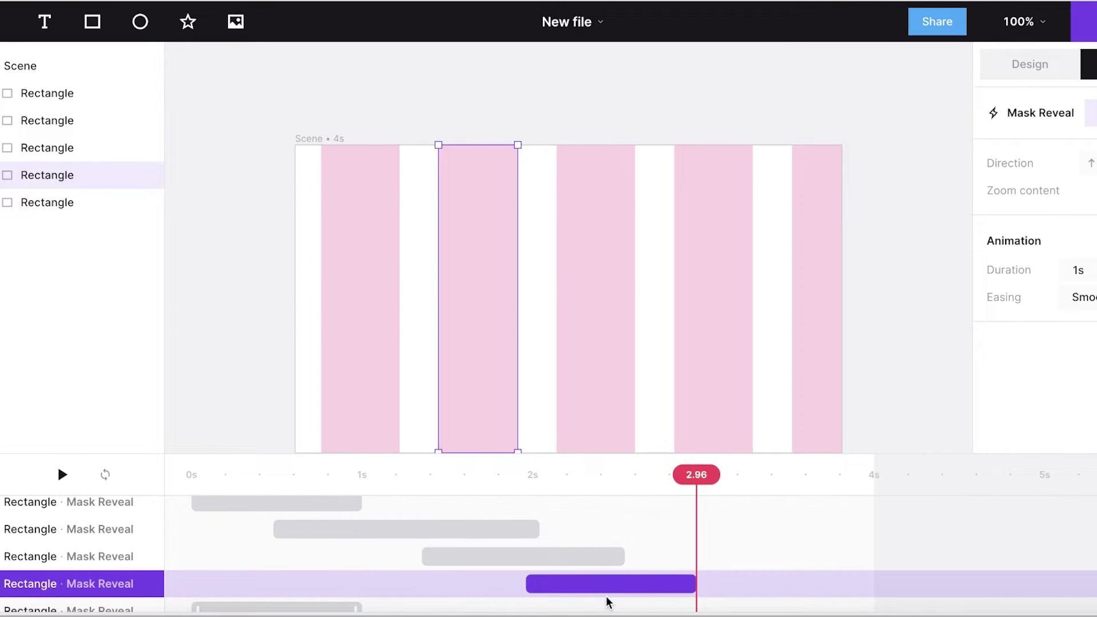
drag(313, 607, 745, 598)
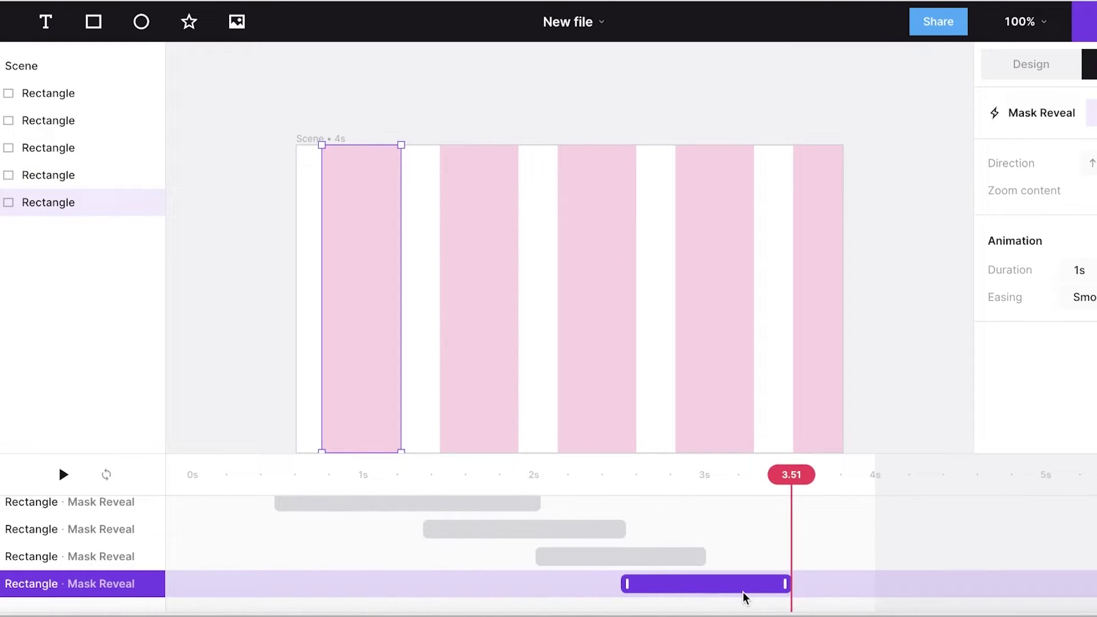
Play the staggered stripe reveals from the start to preview them
click(731, 520)
scroll(224, 339, up, 1)
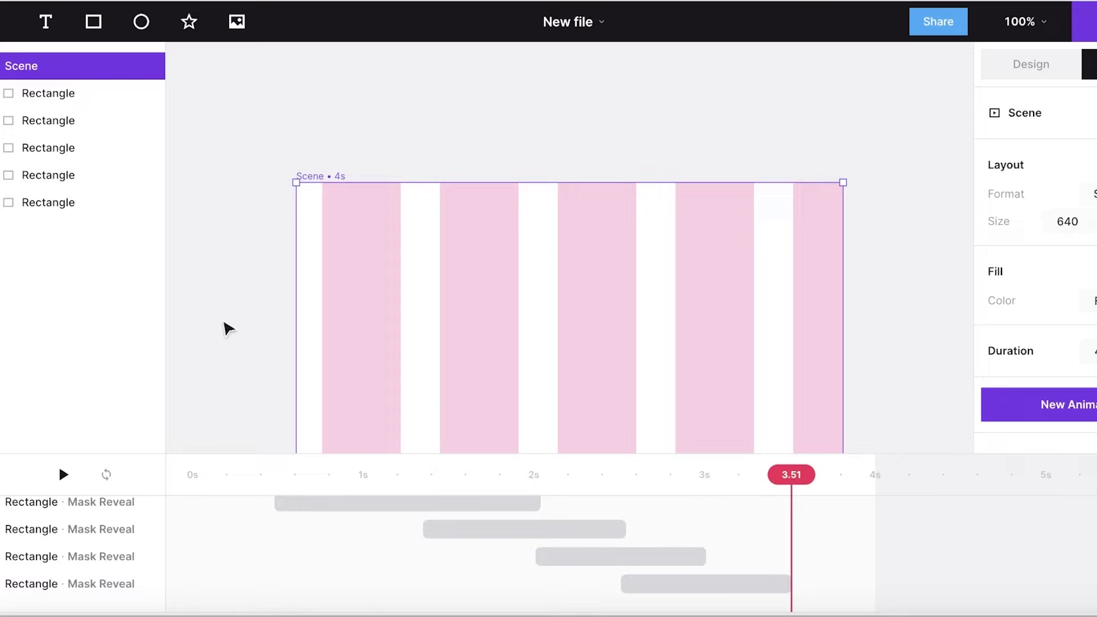
click(65, 475)
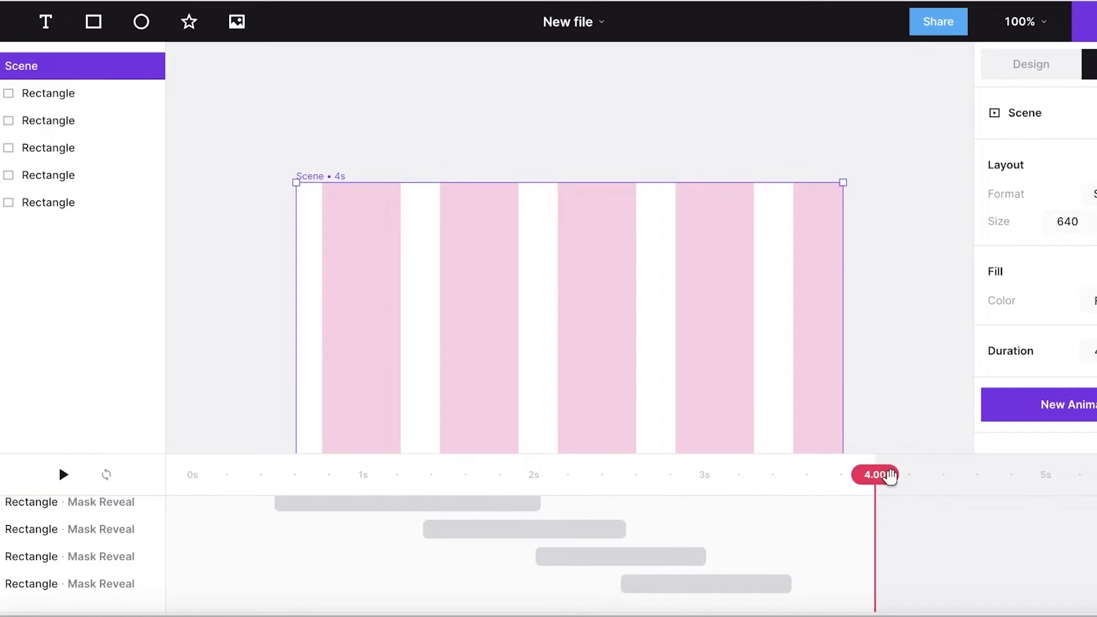
click(63, 475)
scroll(888, 294, down, 3)
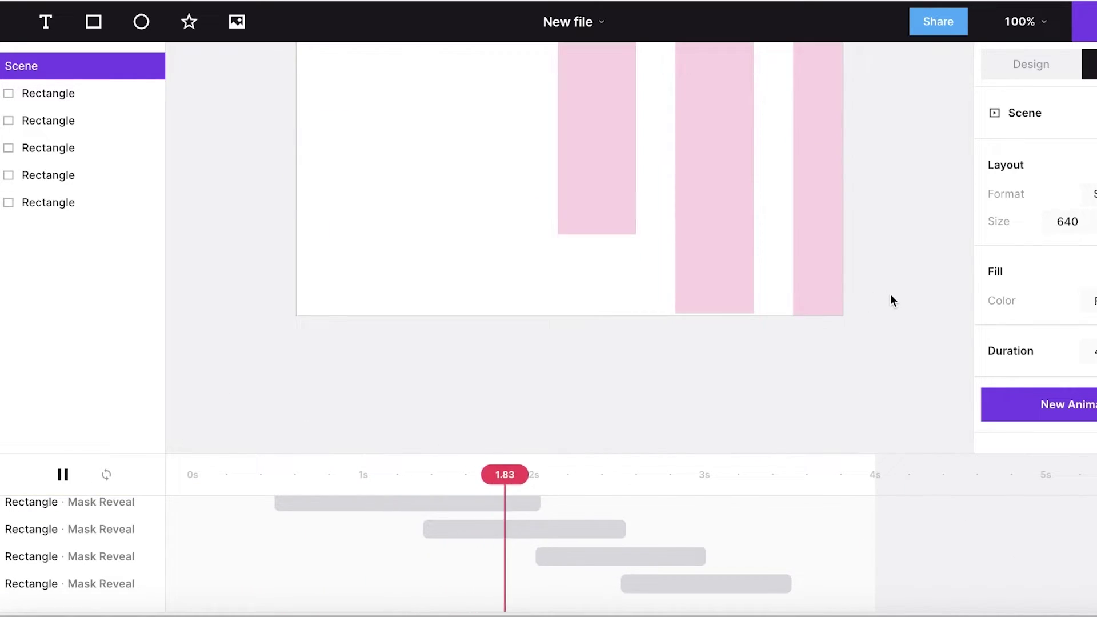
scroll(895, 297, up, 4)
scroll(899, 300, down, 8)
scroll(899, 301, up, 7)
scroll(901, 304, down, 1)
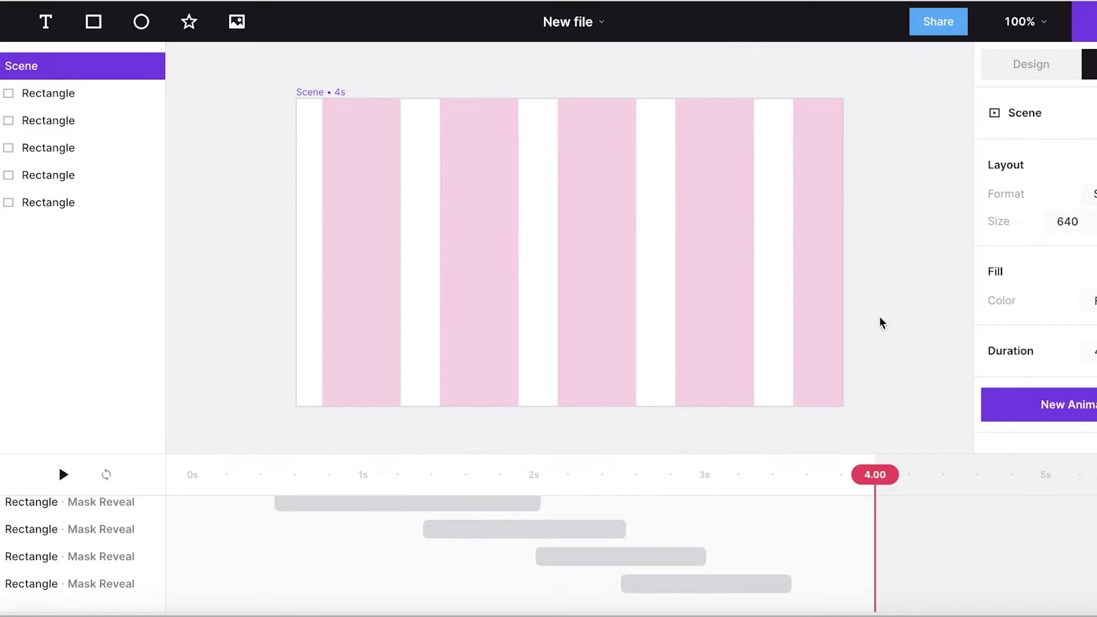
scroll(638, 499, up, 1)
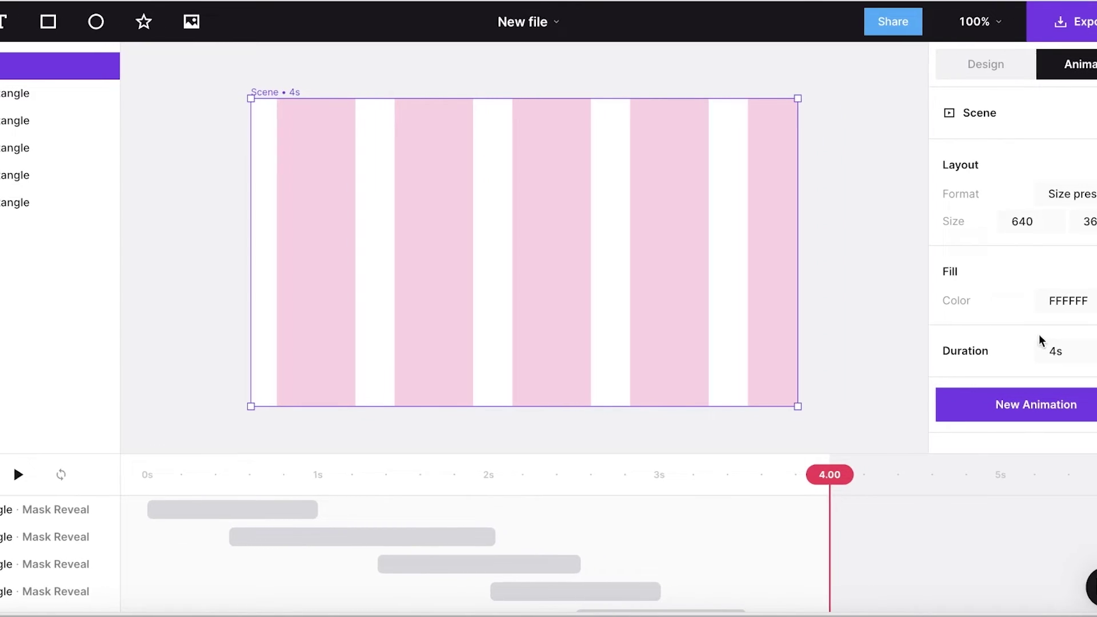
Add a new Color animation to the scene background
click(1086, 114)
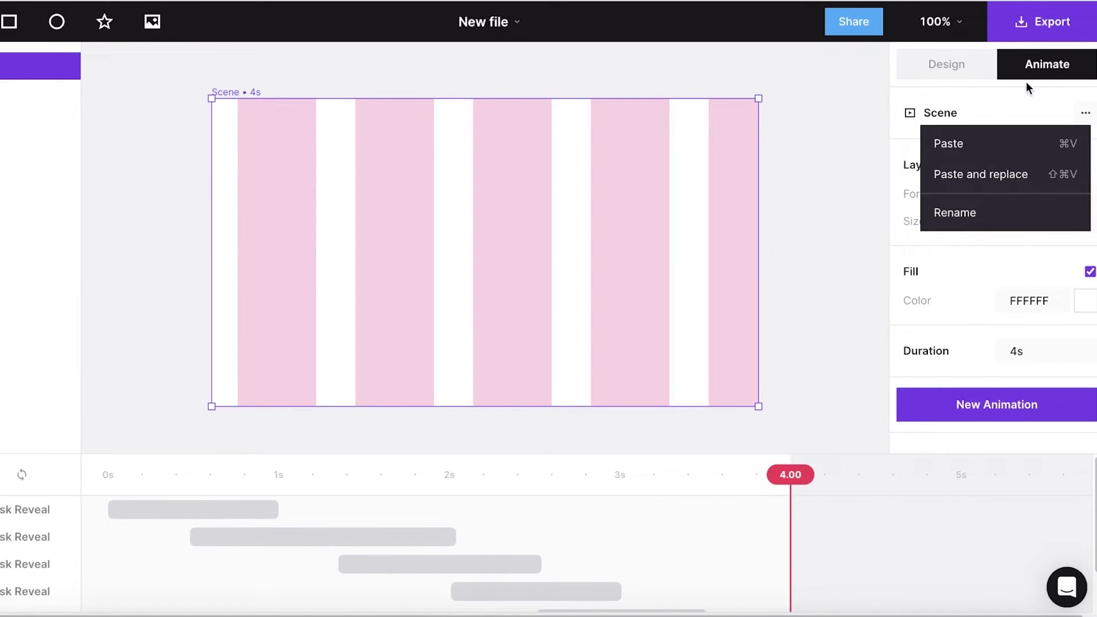
key(Escape)
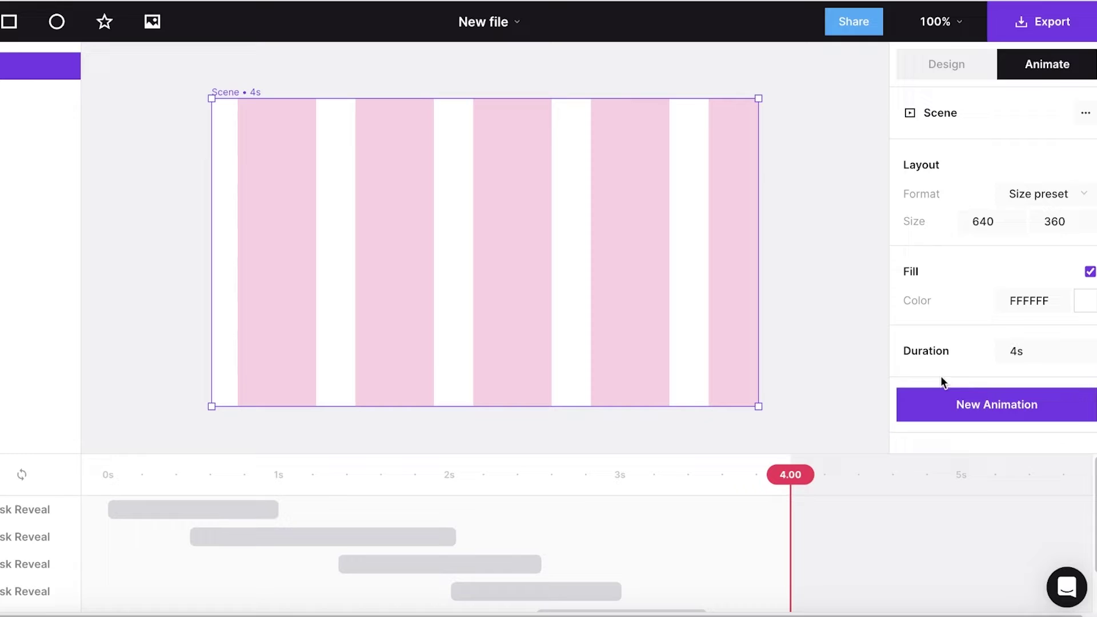
scroll(201, 522, down, 1)
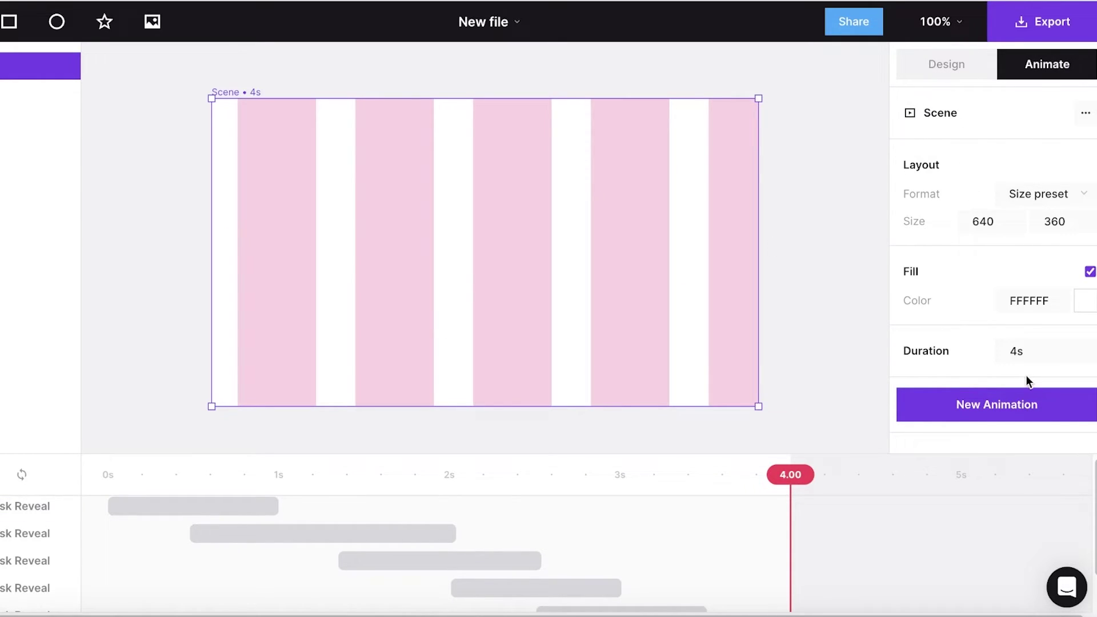
click(1014, 400)
click(982, 429)
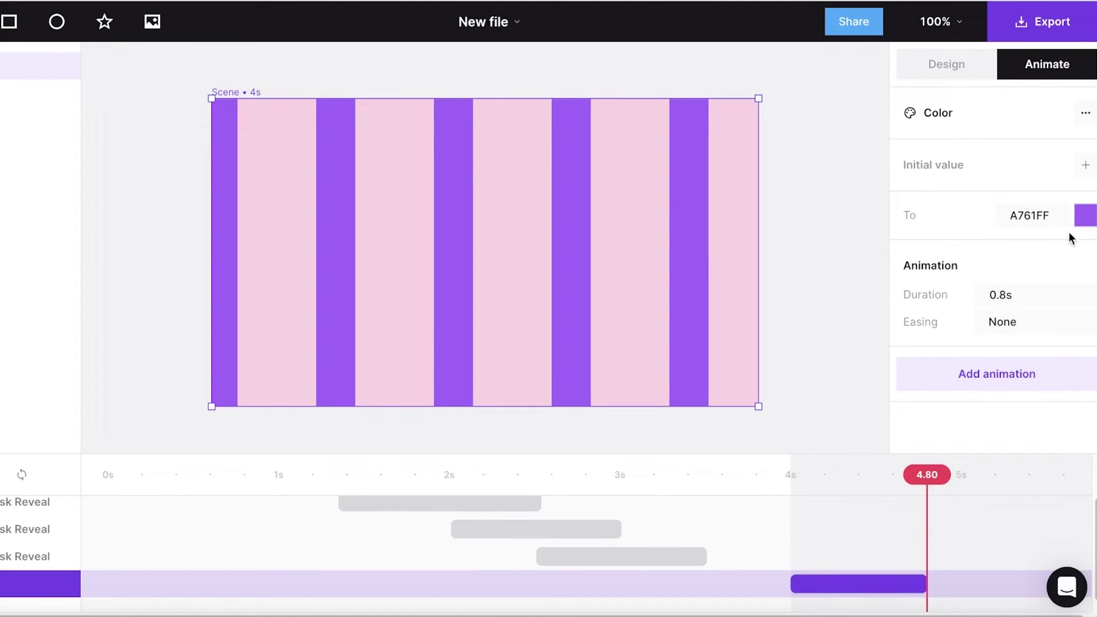
Set the Color animation's target to light blue C9E5FF at 59% opacity
click(1088, 218)
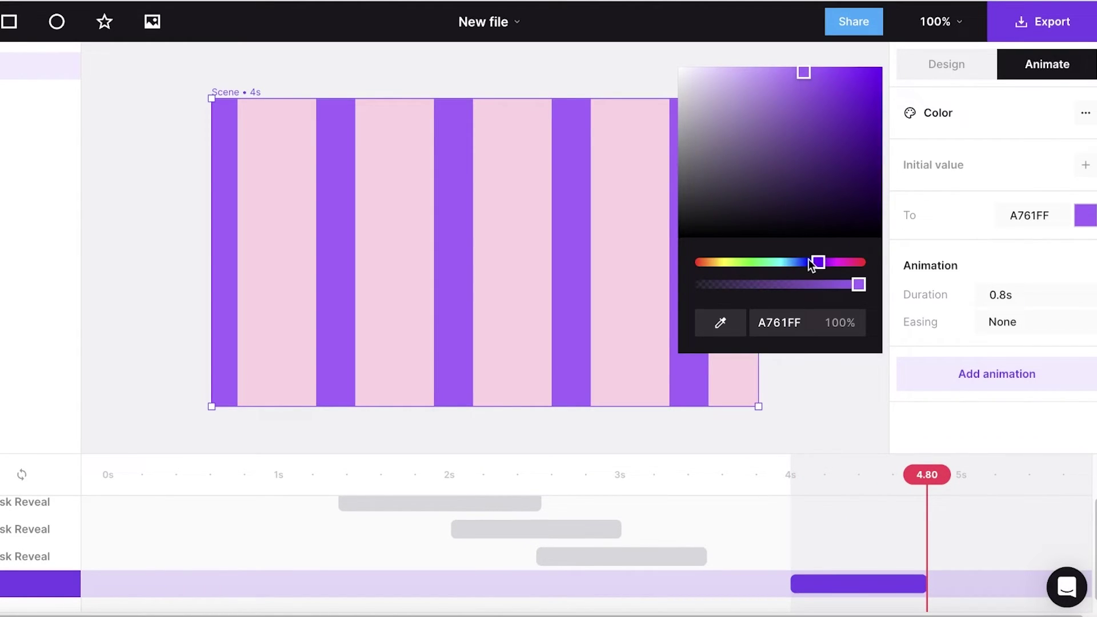
drag(810, 262, 764, 294)
click(794, 284)
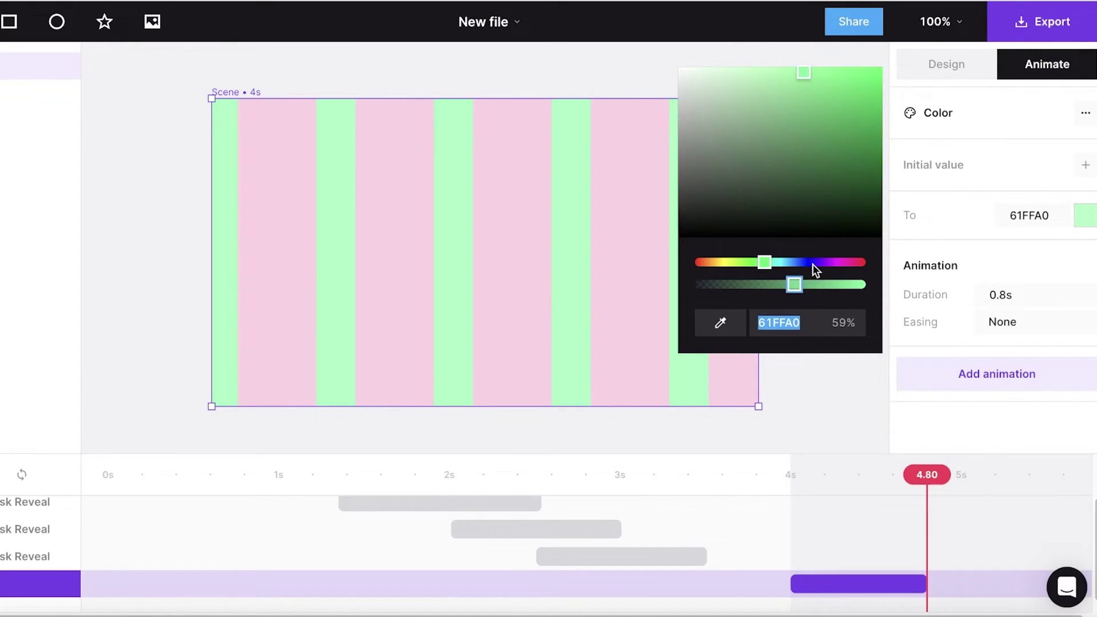
drag(813, 264, 846, 266)
drag(804, 72, 690, 80)
drag(849, 262, 794, 267)
drag(759, 136, 734, 81)
drag(799, 260, 793, 263)
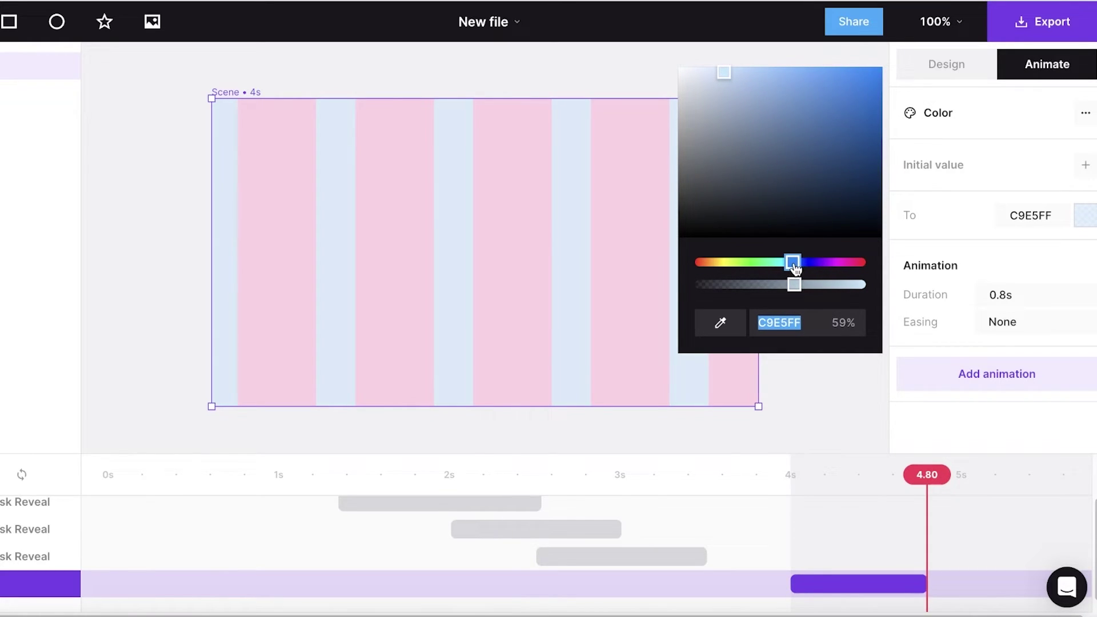
click(581, 52)
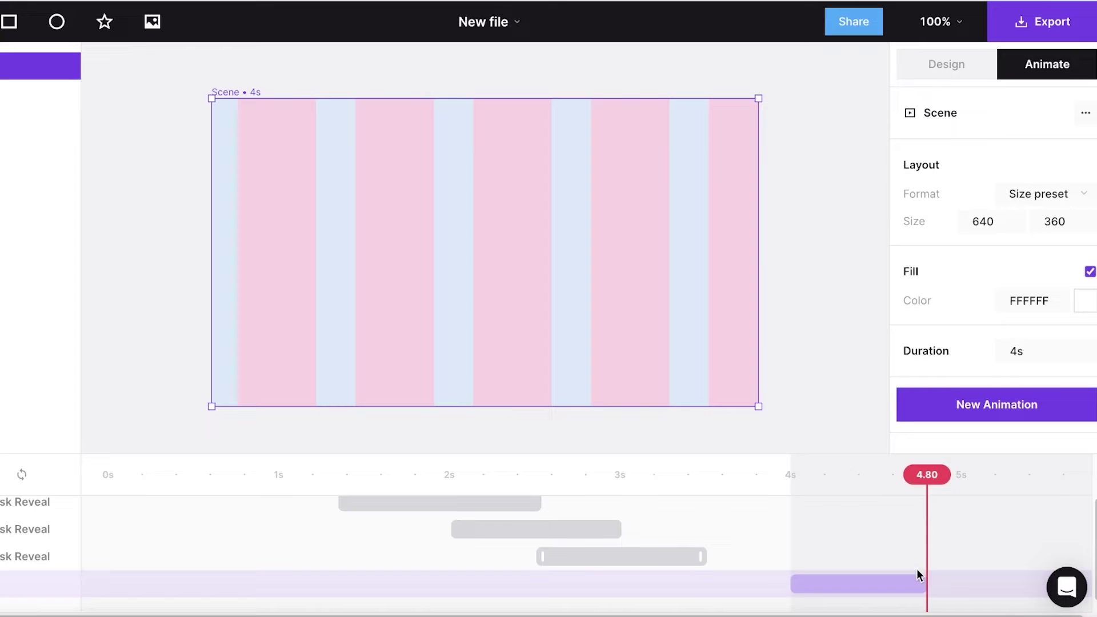
End the colour change earlier at 4.31 s with Overshoot easing, and turn off the scene's white fill
drag(926, 474, 107, 475)
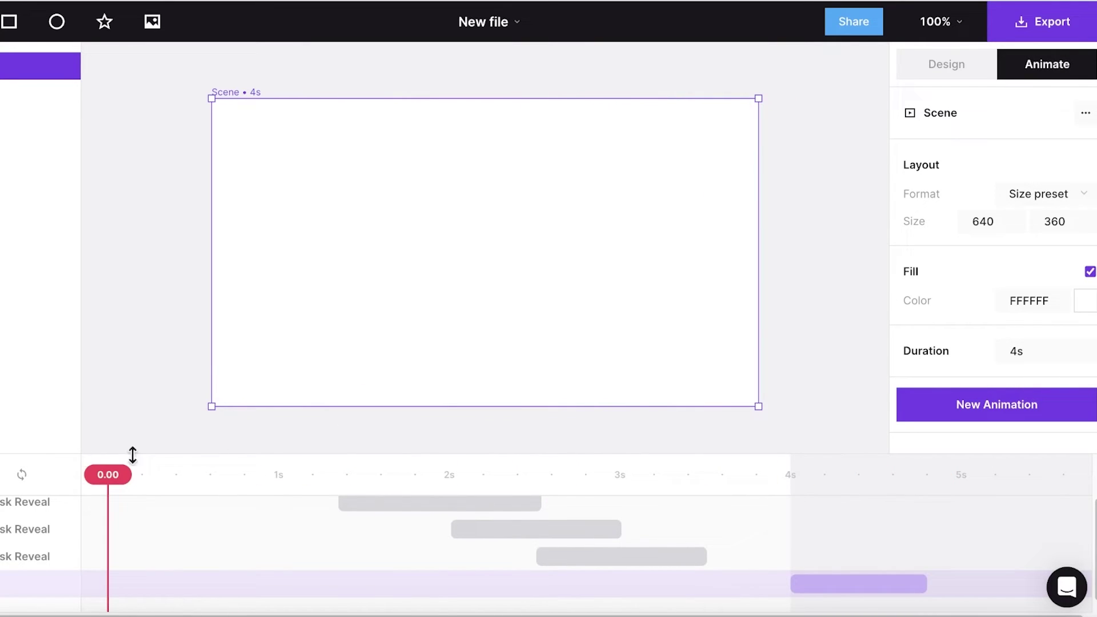
key(space)
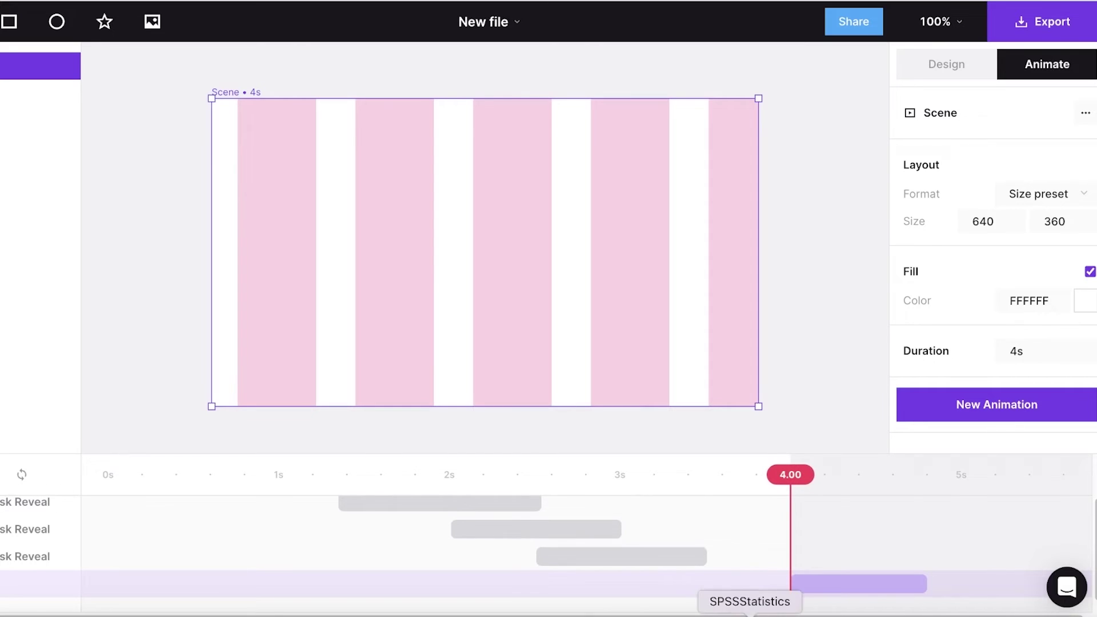
click(841, 585)
drag(841, 585, 757, 582)
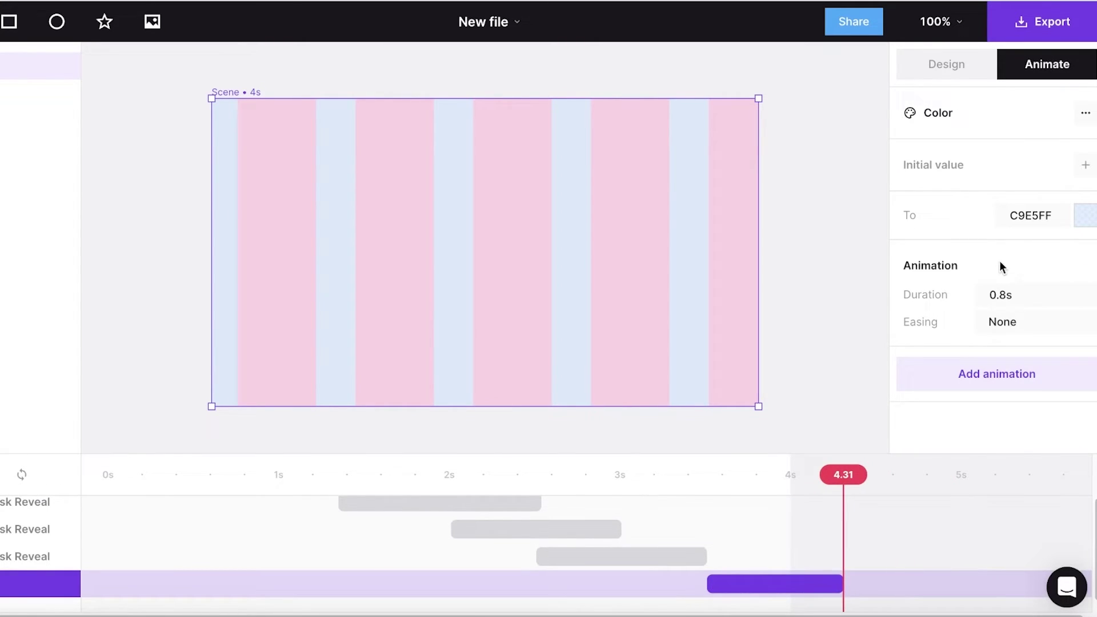
click(1012, 330)
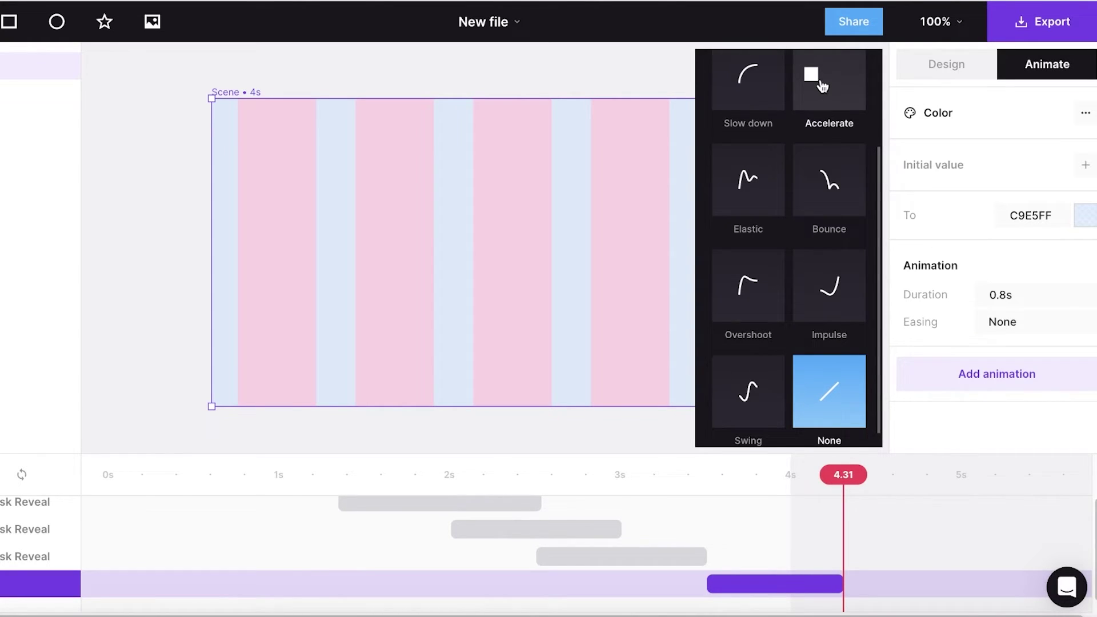
click(760, 289)
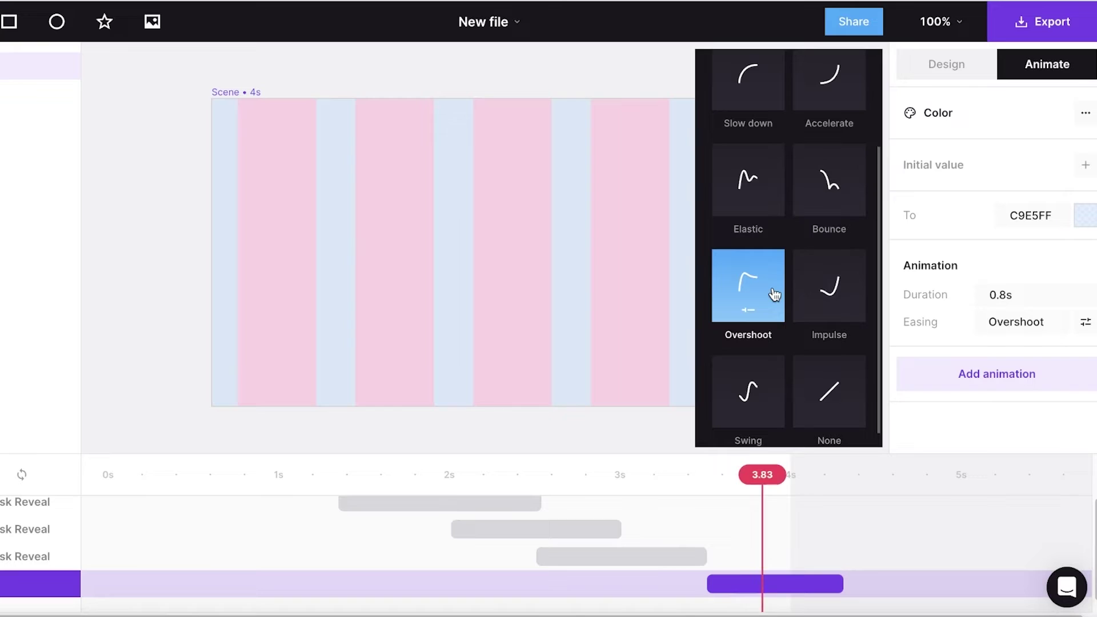
click(582, 316)
drag(840, 476, 550, 468)
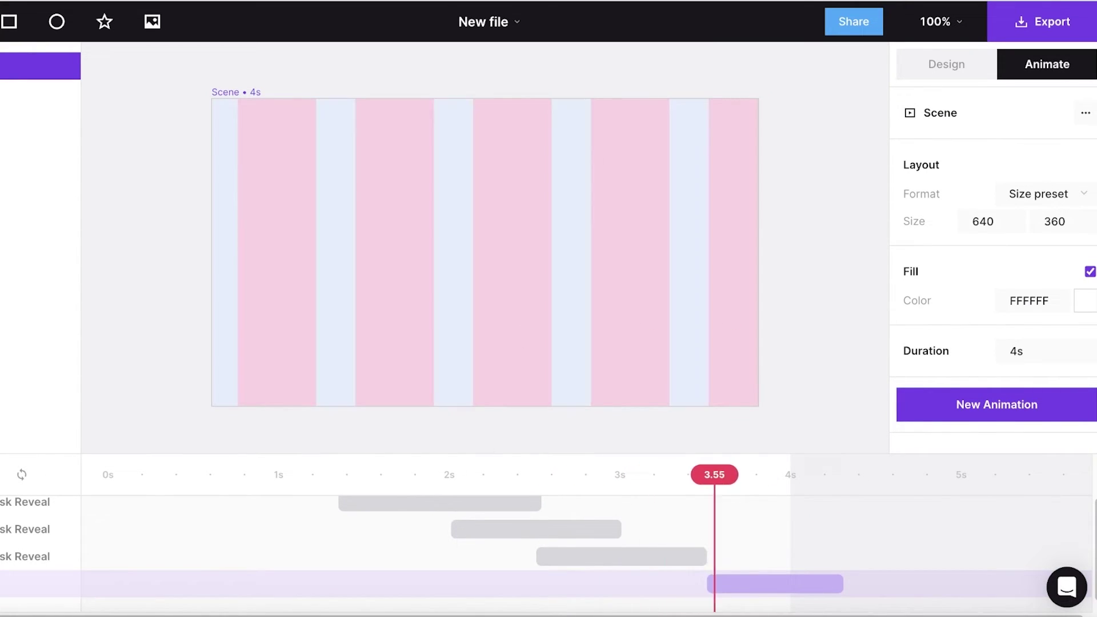
click(1091, 273)
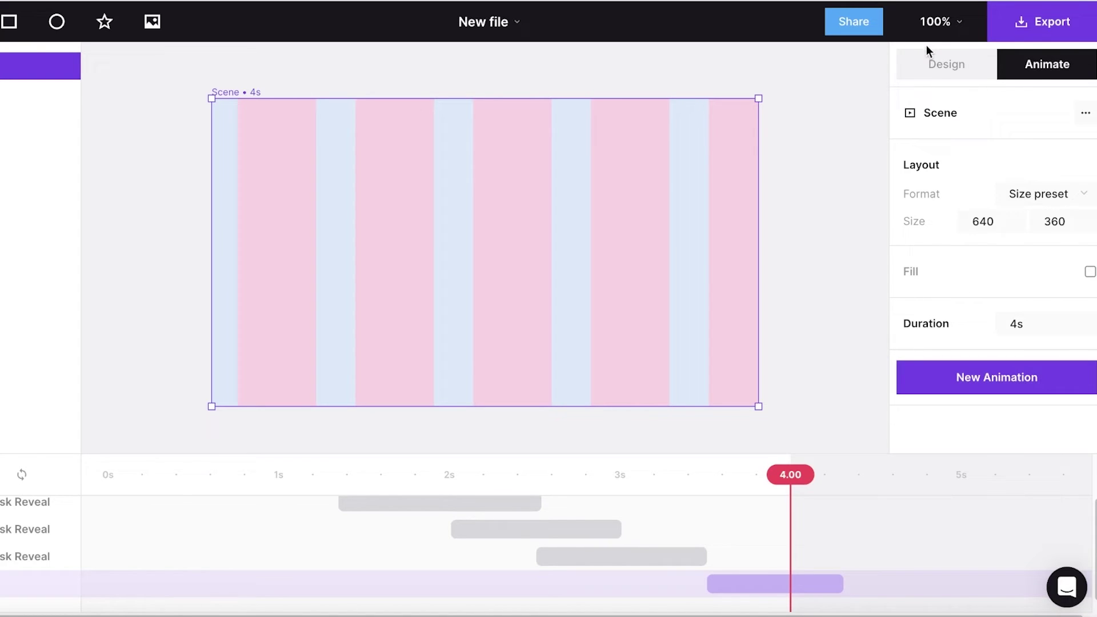
Add a text layer reading 'WELCOME TO OUR CANDY CRUSH' and select all of its text
click(934, 68)
key(t)
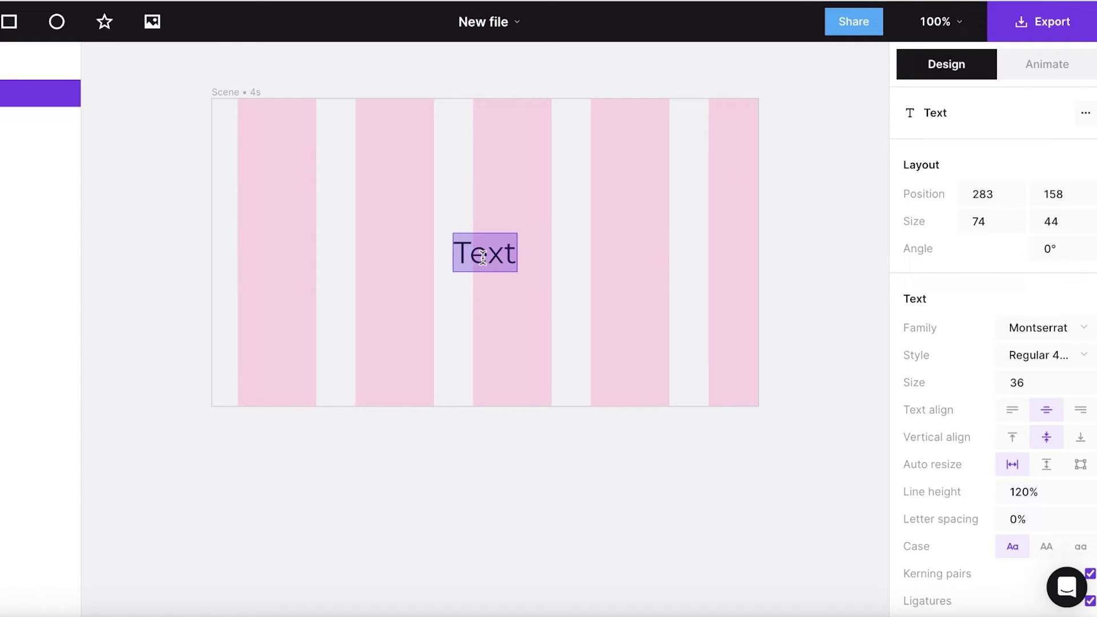
text(H)
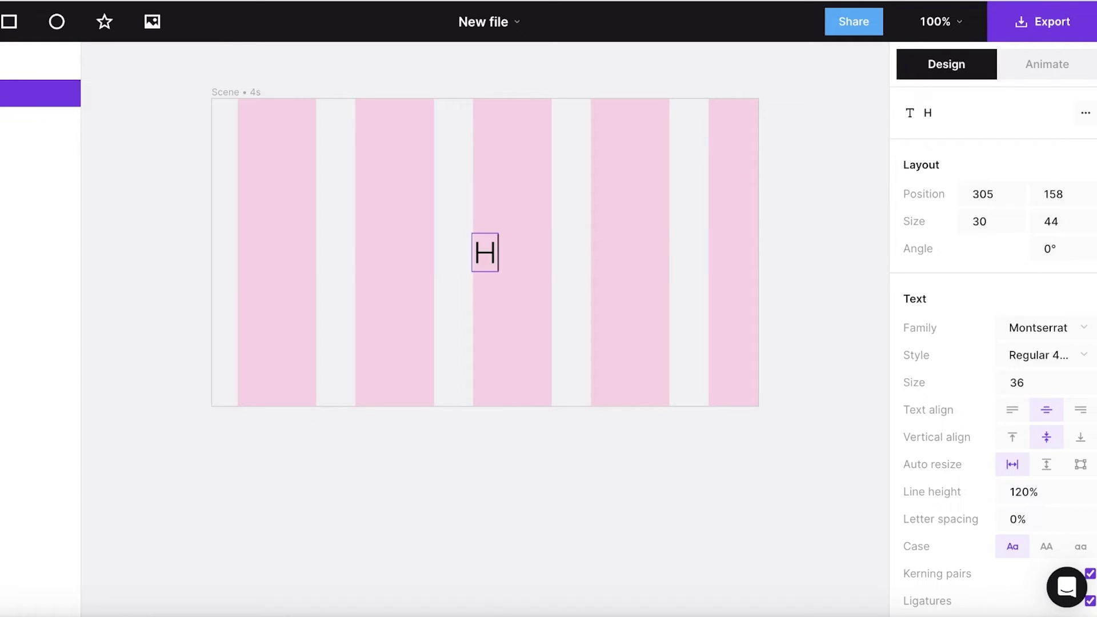
key(BackSpace)
text(WELCOME TO OUR YOUTUBE)
key(BackSpace)
key(BackSpace)
key(BackSpace)
key(BackSpace)
key(BackSpace)
key(BackSpace)
key(BackSpace)
text(CADY)
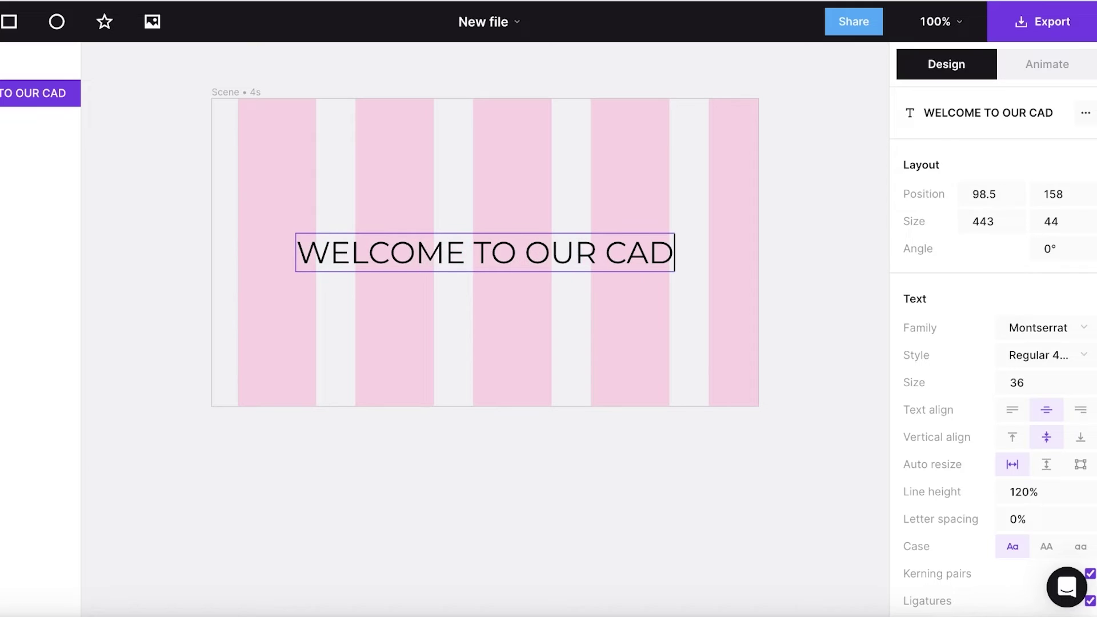
key(BackSpace)
key(BackSpace)
text(NDY )
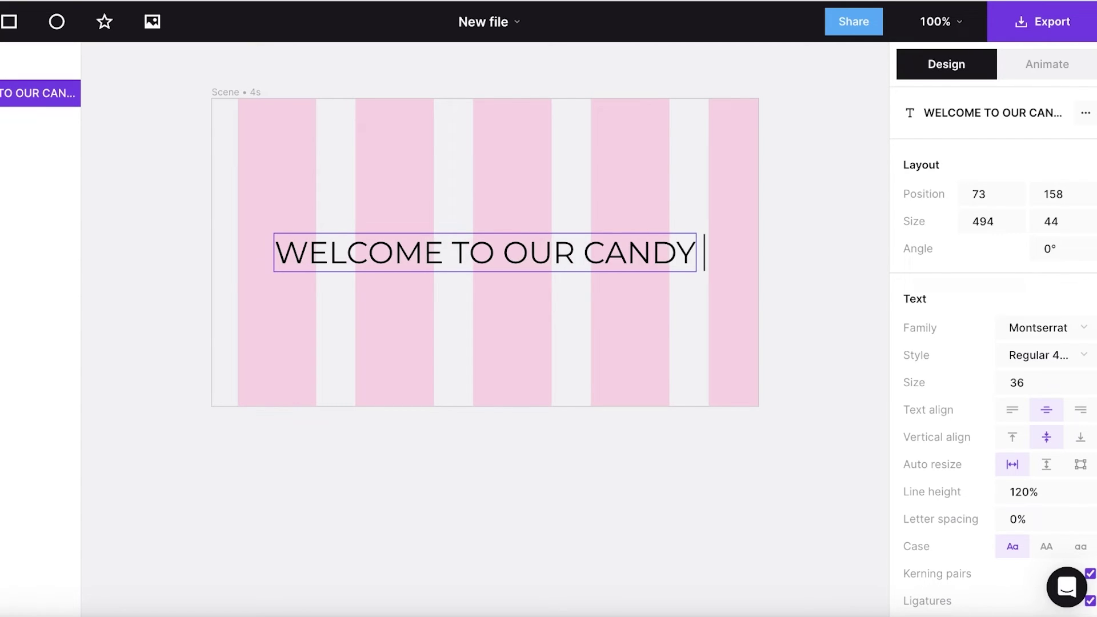
text(CRUSH)
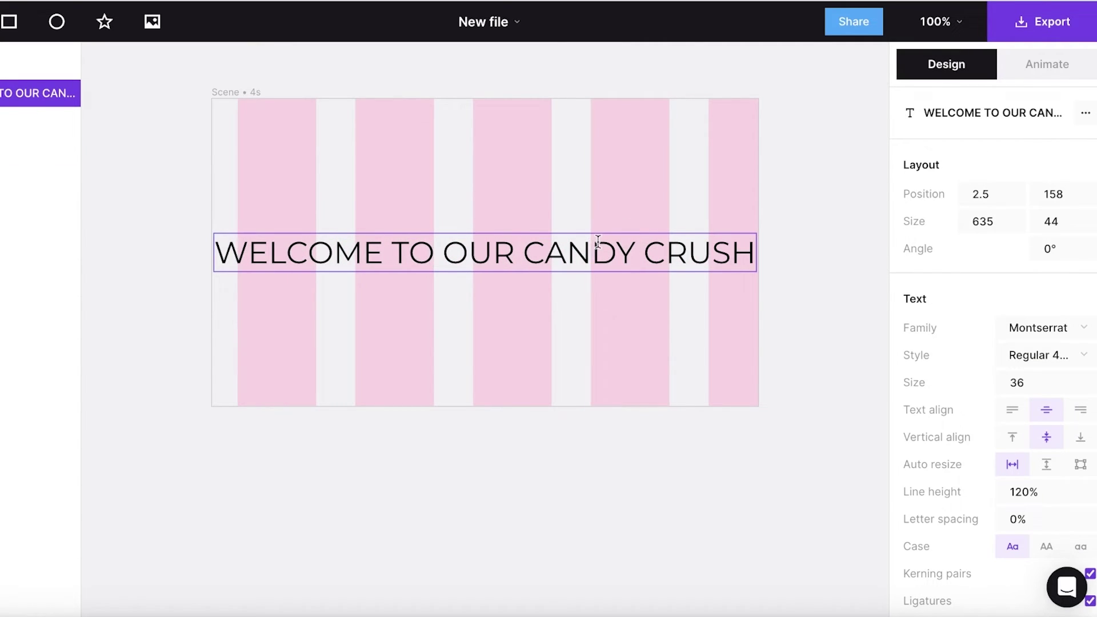
triple_click(597, 241)
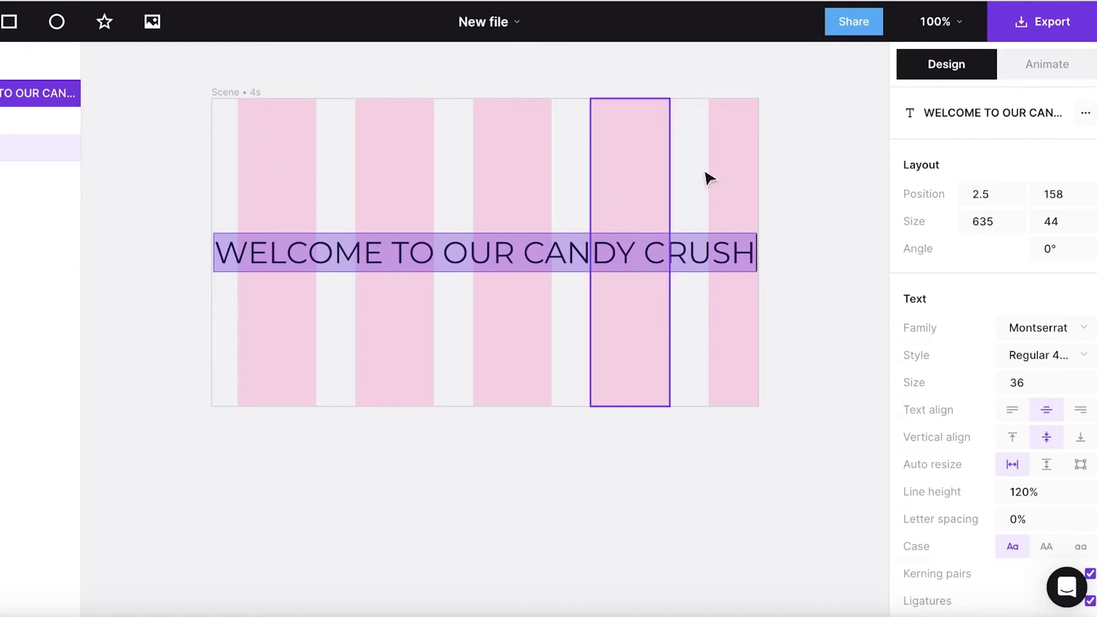
Set the title's font weight to Bold 700
click(1086, 113)
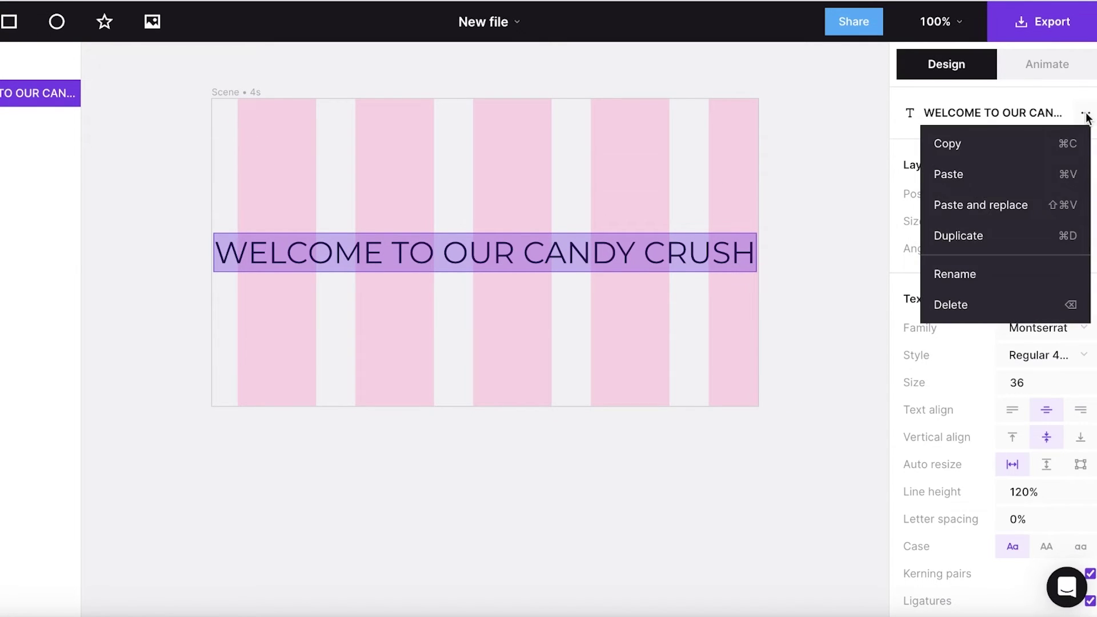
click(950, 102)
scroll(968, 314, down, 5)
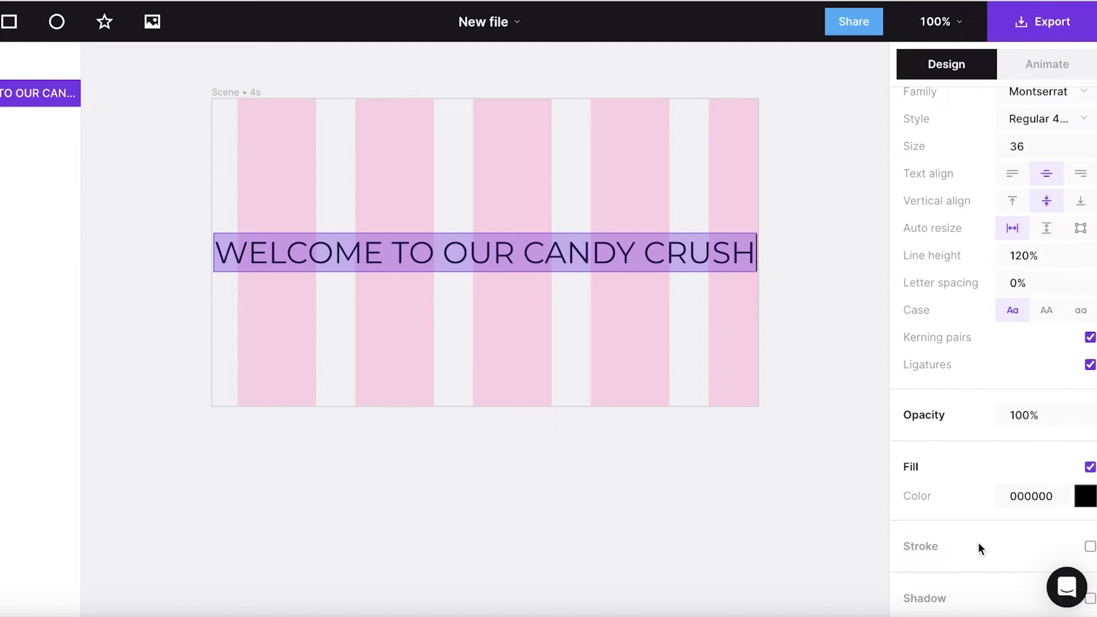
scroll(983, 320, up, 1)
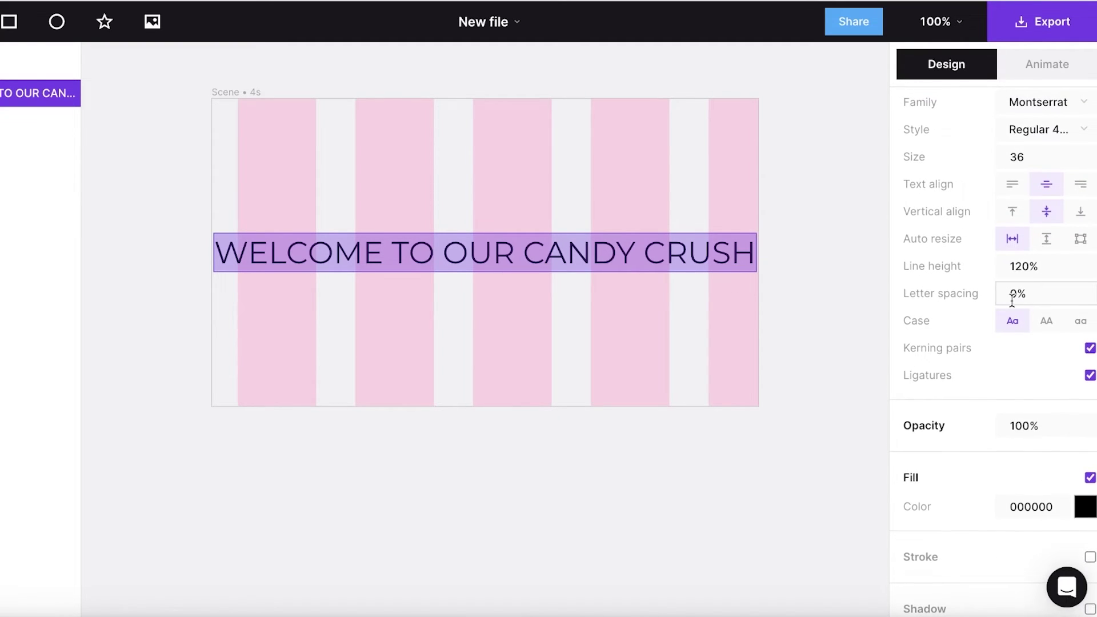
scroll(992, 358, up, 4)
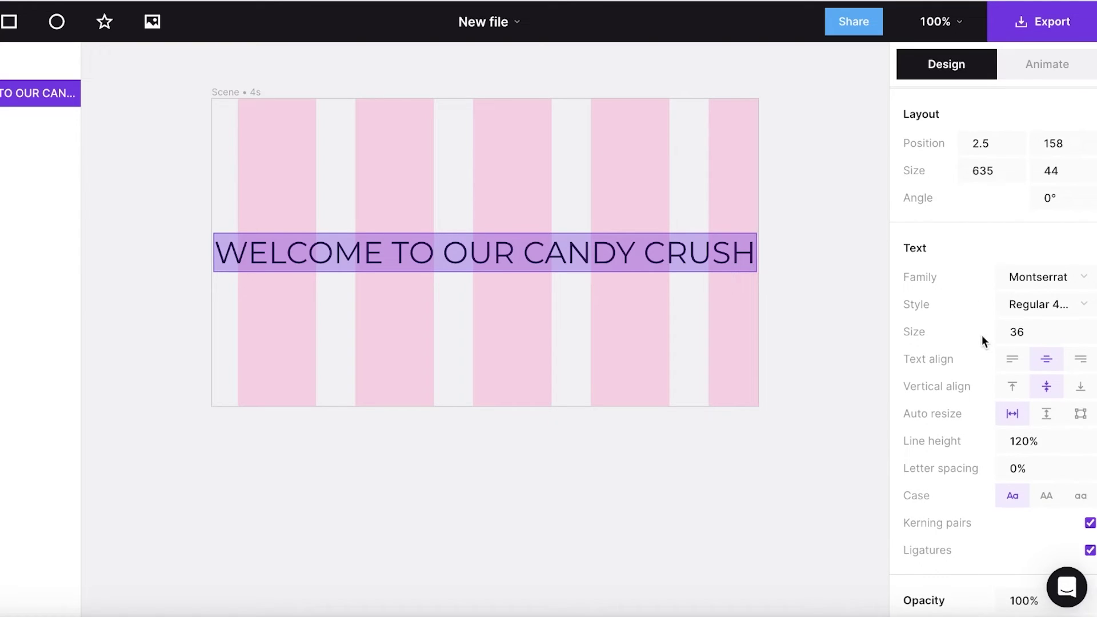
click(1055, 309)
click(1024, 241)
click(1061, 309)
click(1012, 458)
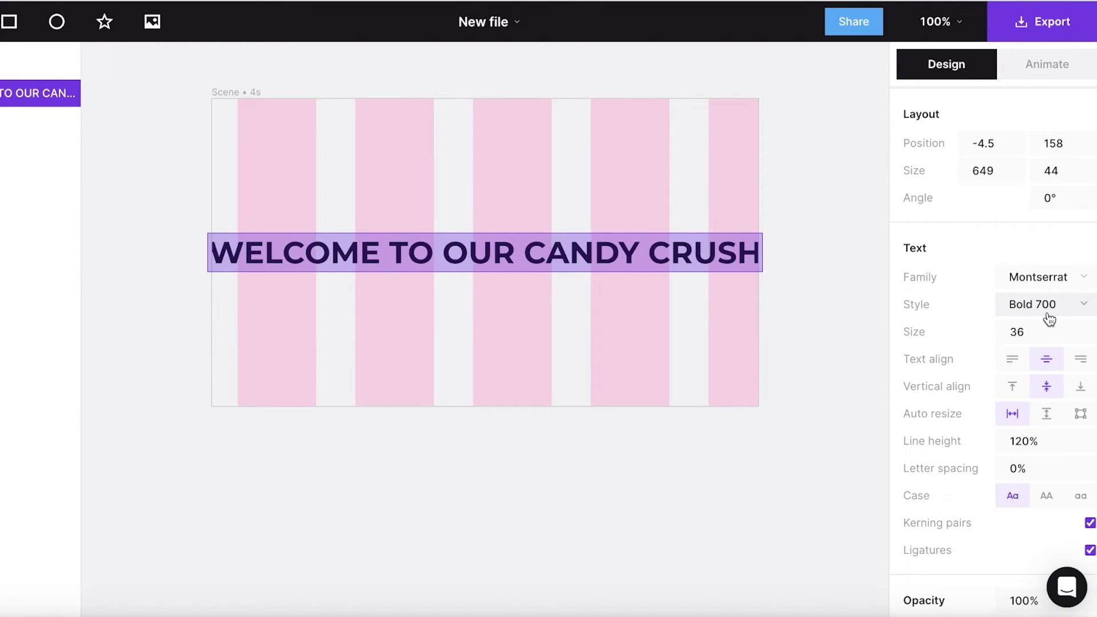
Try PT Sans, Source Serif Pro and Cormorant as the title font
click(1050, 277)
scroll(1019, 371, down, 5)
click(1019, 379)
click(1038, 280)
scroll(1016, 400, down, 5)
click(1017, 490)
click(1021, 277)
scroll(1024, 462, down, 2)
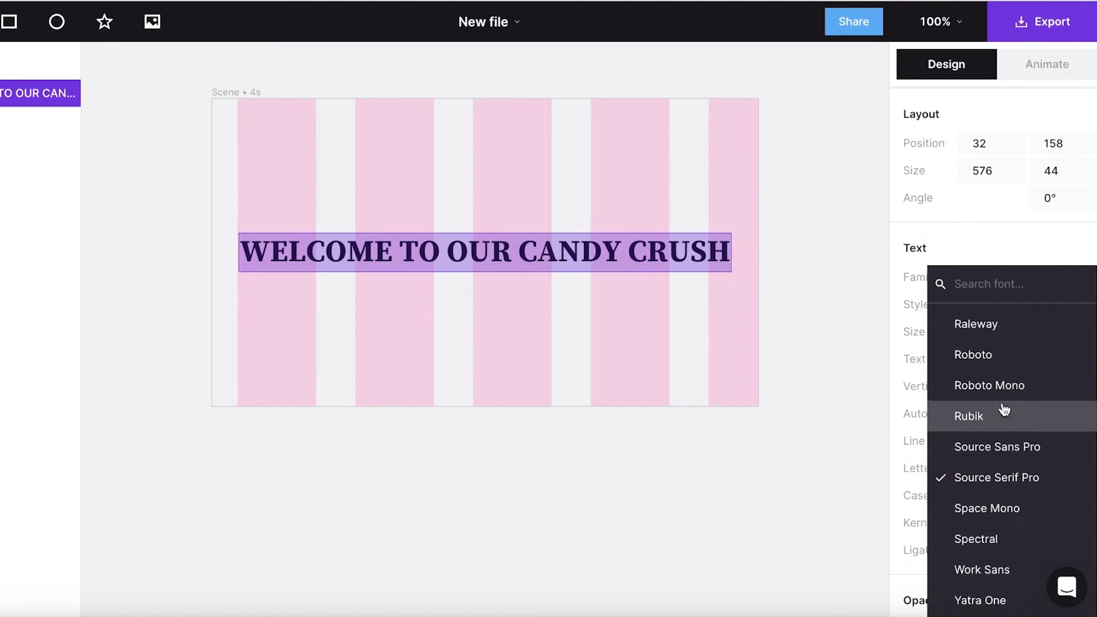
scroll(1020, 446, up, 10)
scroll(1018, 439, down, 2)
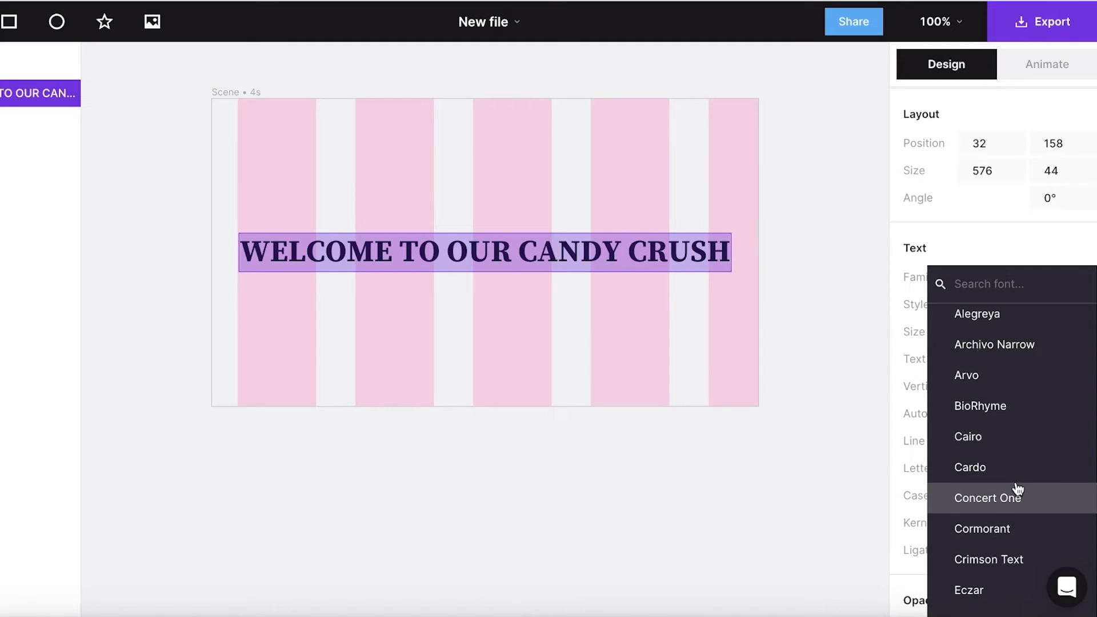
click(1008, 530)
click(1023, 277)
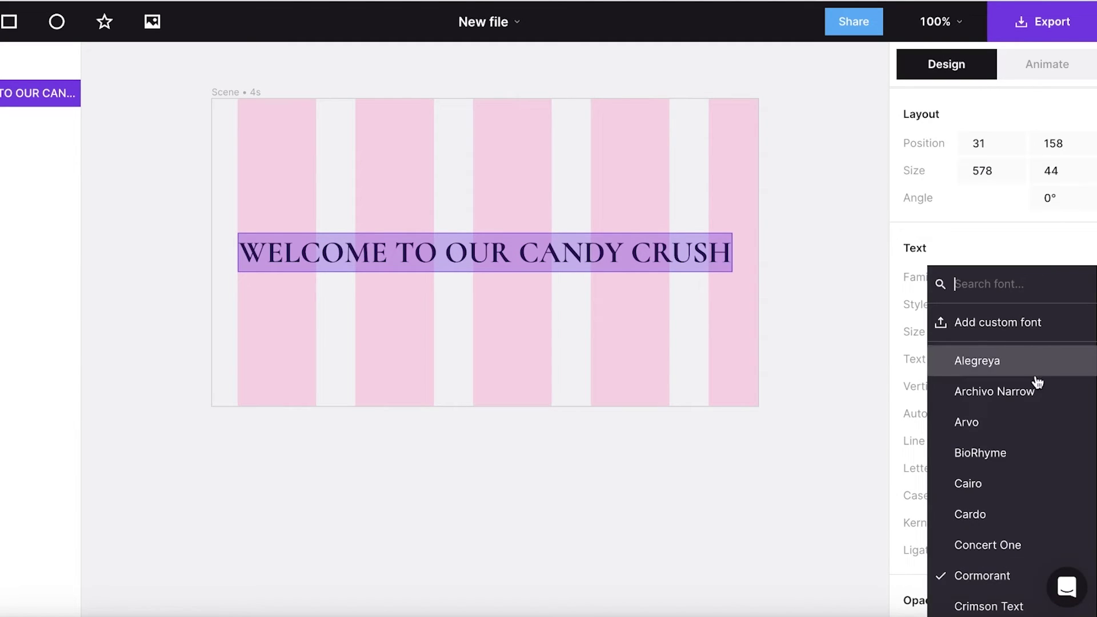
key(Escape)
Try Space Mono and Spectral, then settle on PT Sans for the title
click(1026, 277)
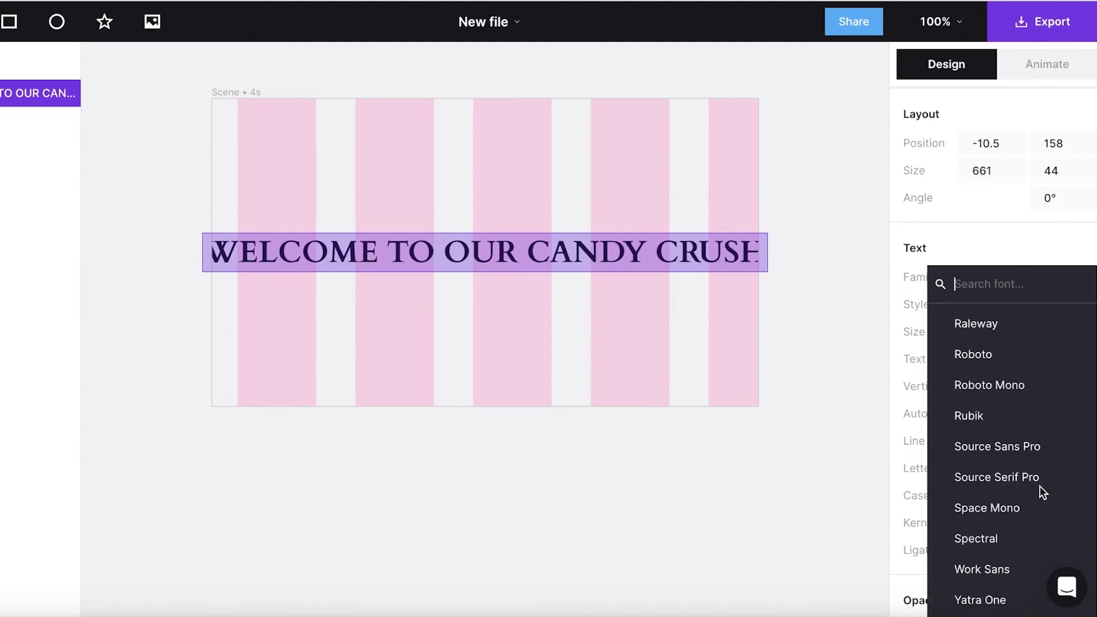
click(1035, 506)
click(1034, 283)
scroll(1009, 507, down, 3)
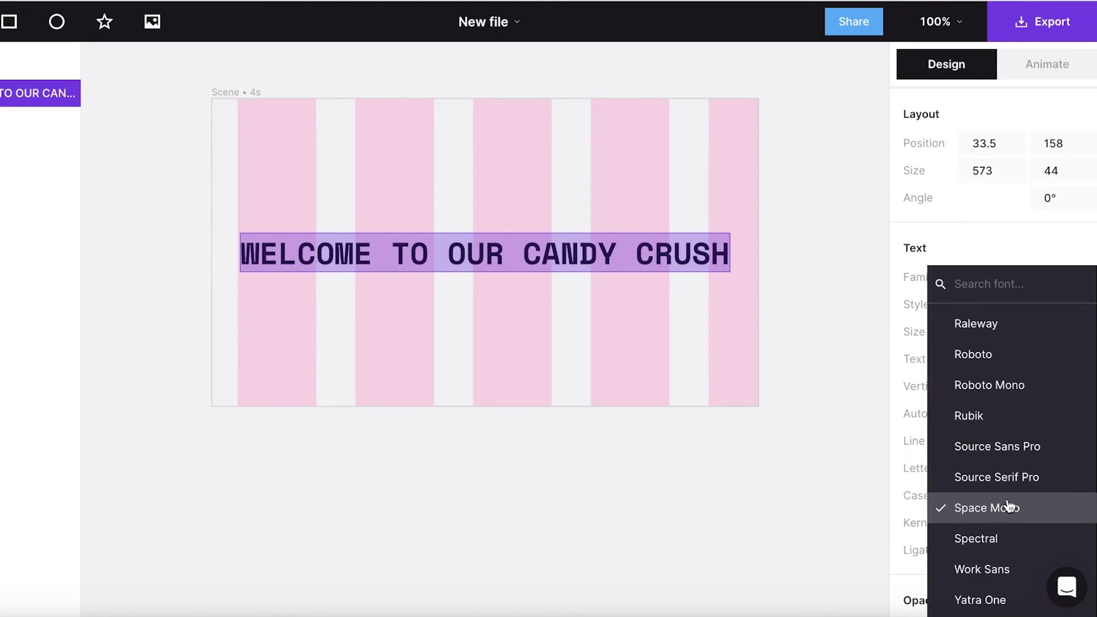
click(1004, 542)
click(1046, 290)
scroll(1024, 341, up, 1)
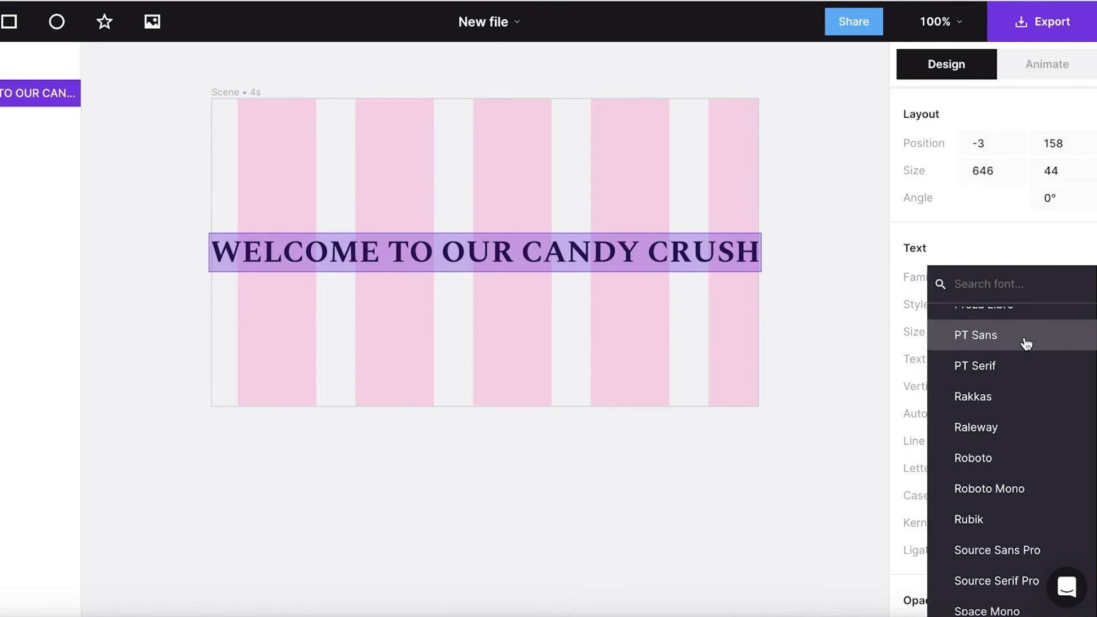
click(1025, 338)
click(746, 213)
Briefly edit the title text, then reselect the title text object
click(442, 253)
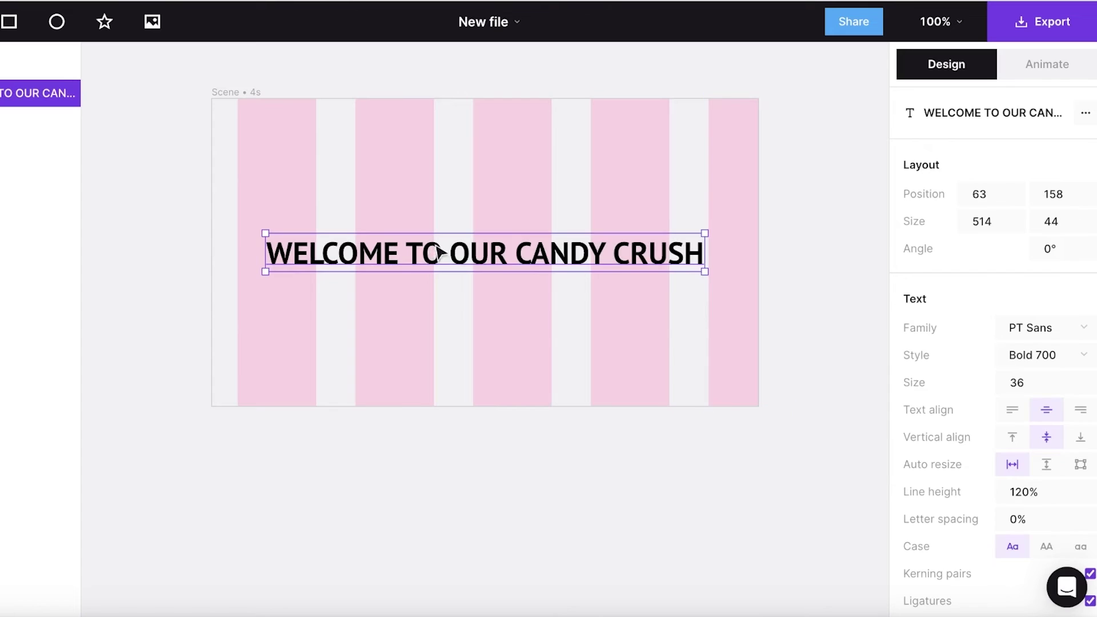
double_click(442, 253)
click(442, 253)
click(612, 274)
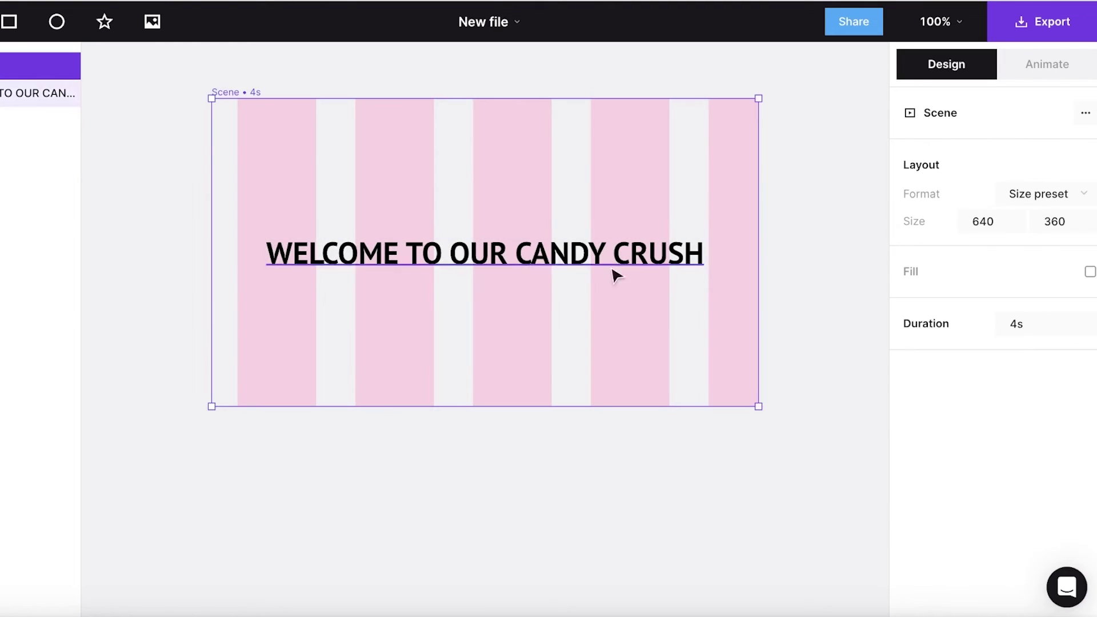
click(573, 253)
double_click(574, 246)
click(828, 189)
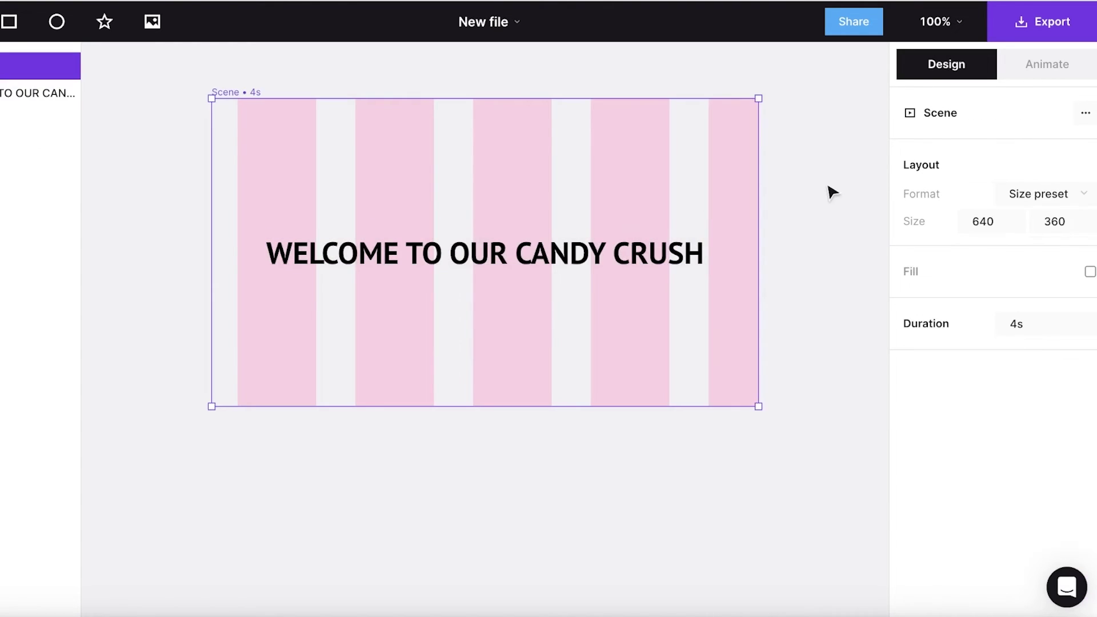
click(433, 258)
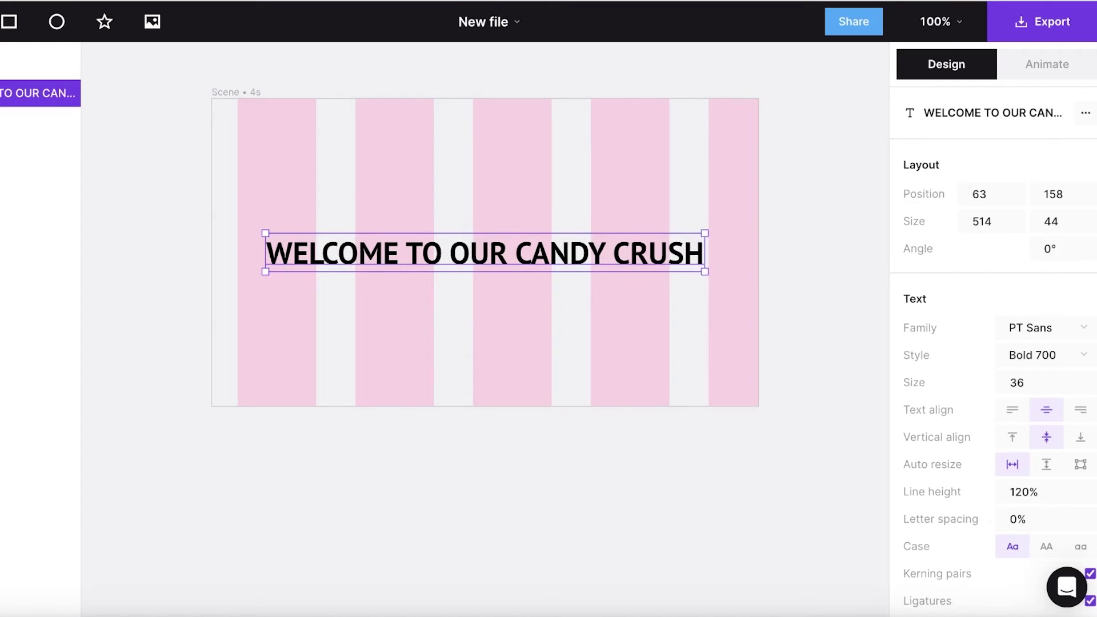
Move the playhead to about 3 s and give the title a word-by-word Fade in
click(1051, 60)
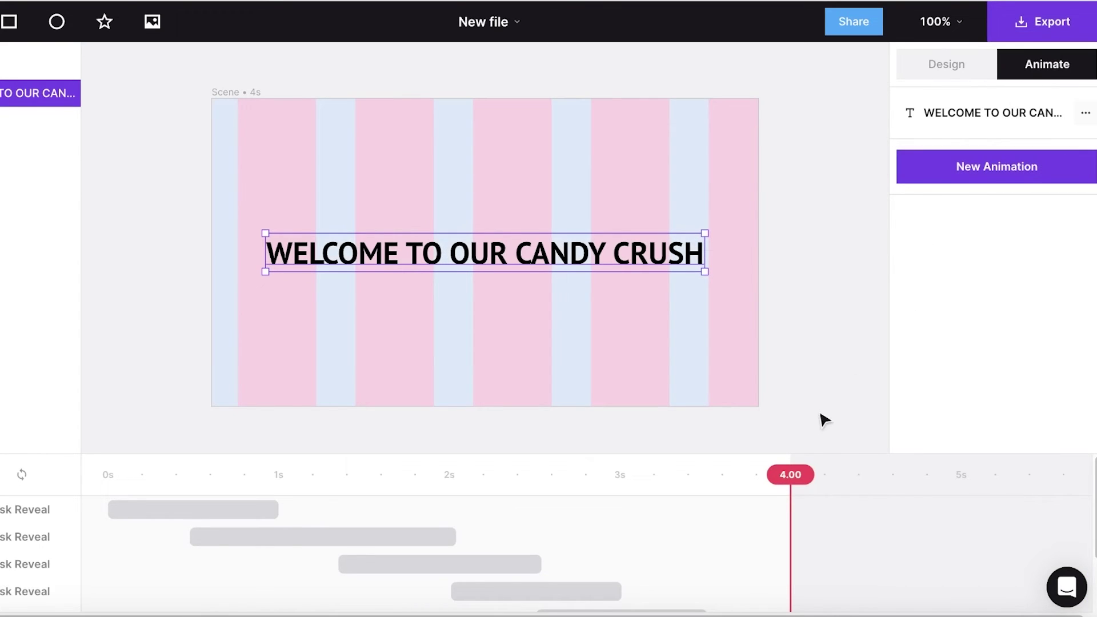
drag(780, 493, 625, 507)
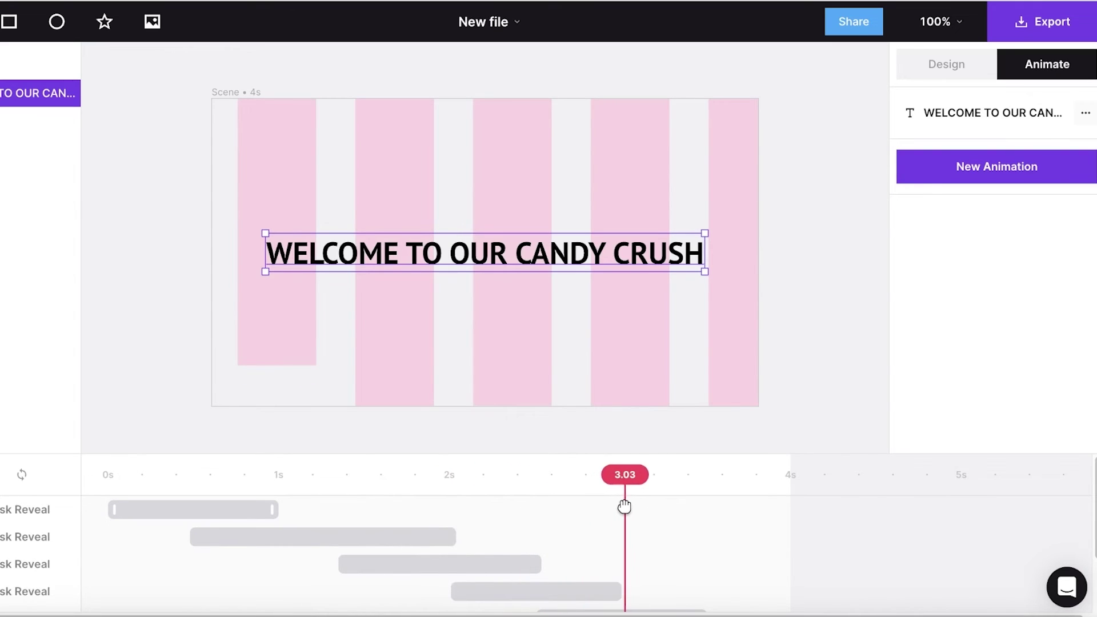
click(1039, 178)
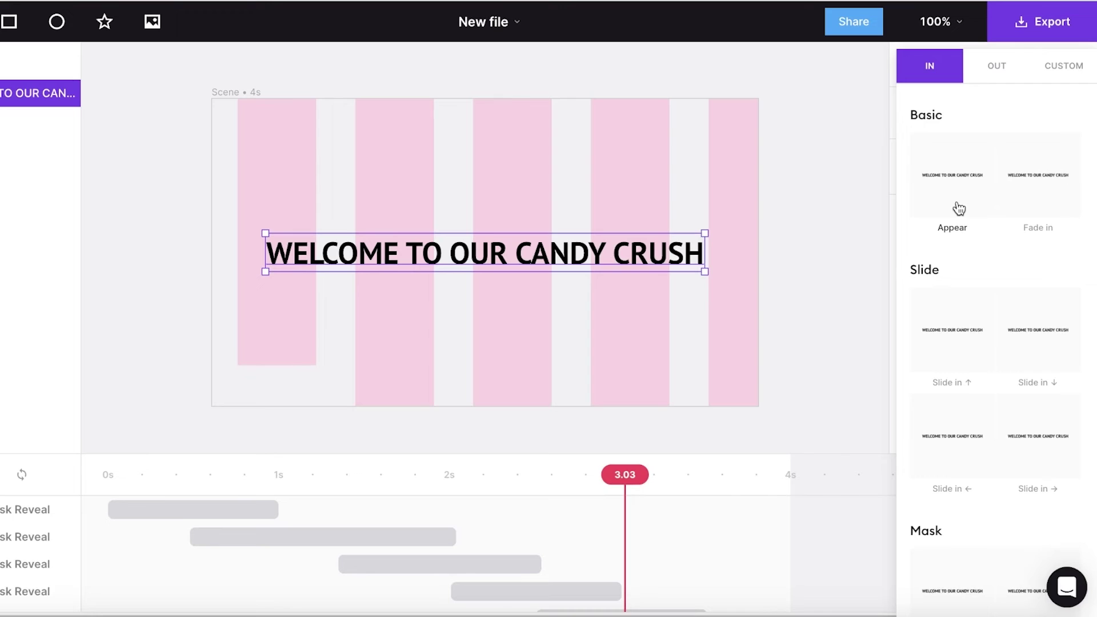
click(1038, 177)
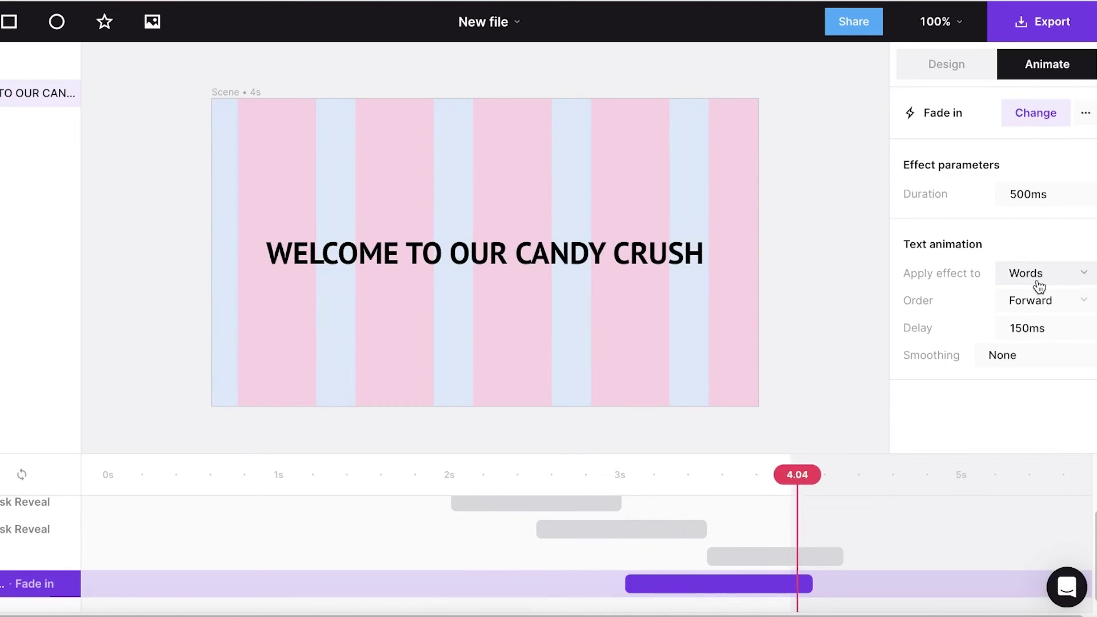
click(834, 269)
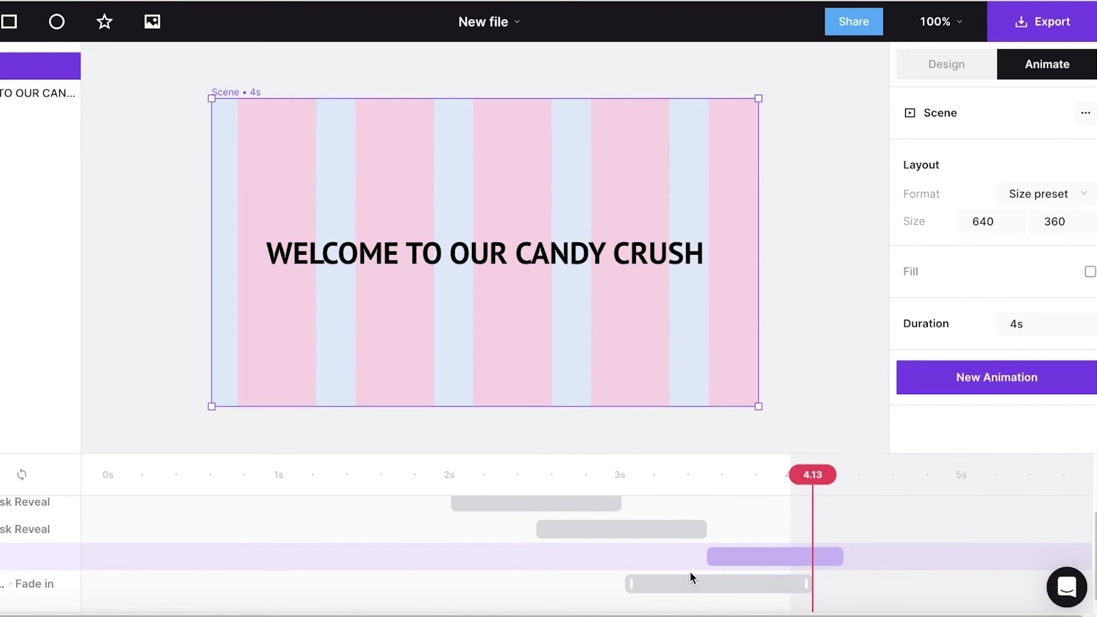
click(391, 240)
Delete the WELCOME TO OUR CANDY CRUSH title layer together with its Fade in animation
click(397, 257)
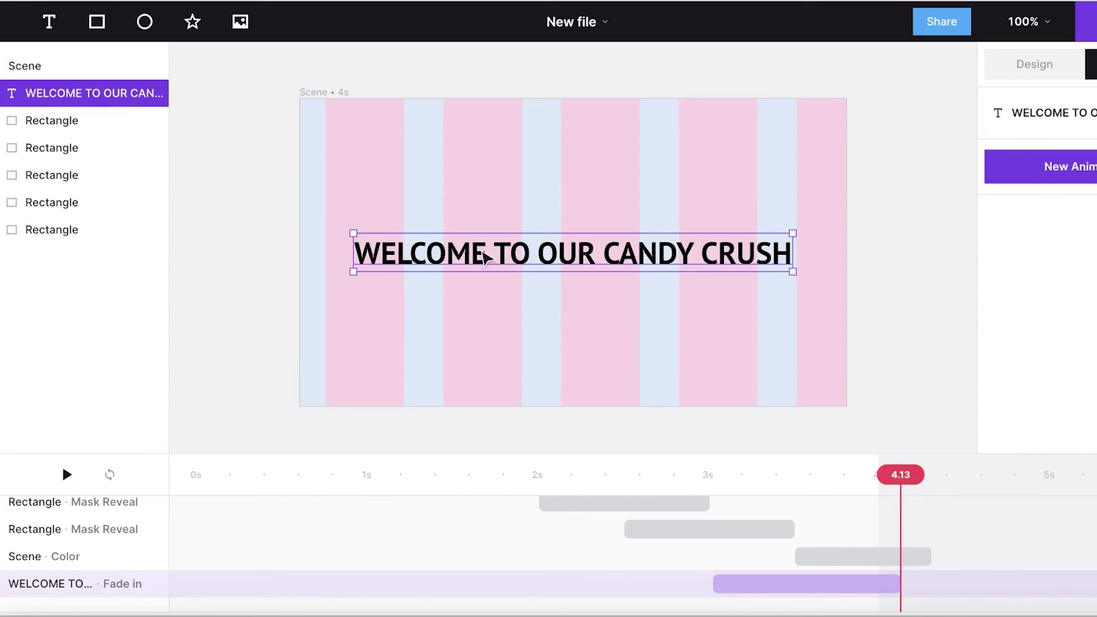
key(Delete)
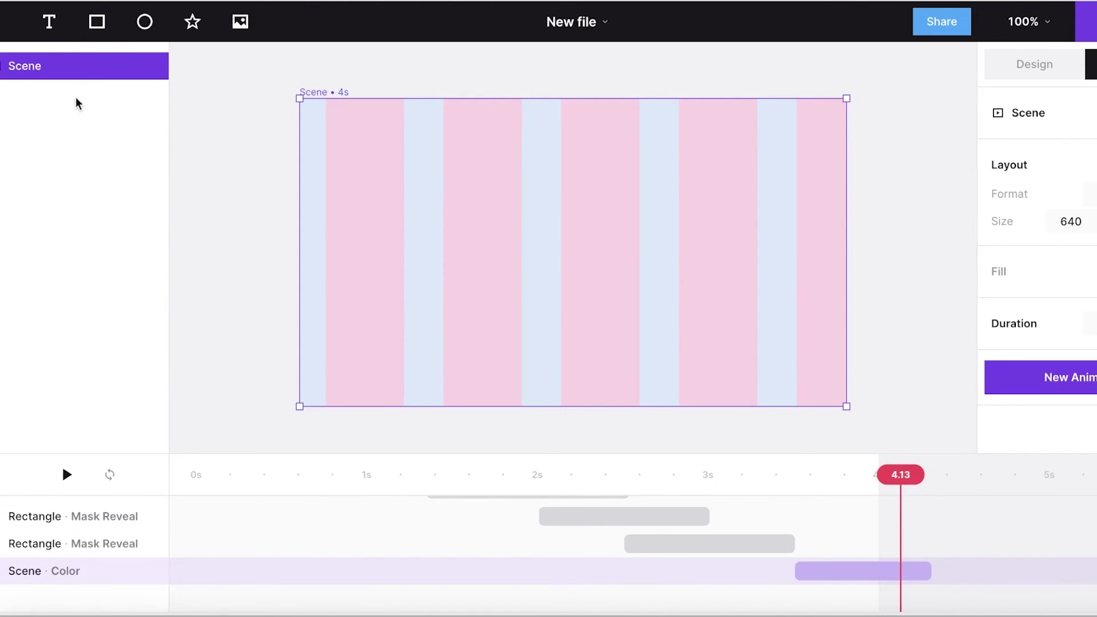
right_click(69, 73)
click(62, 135)
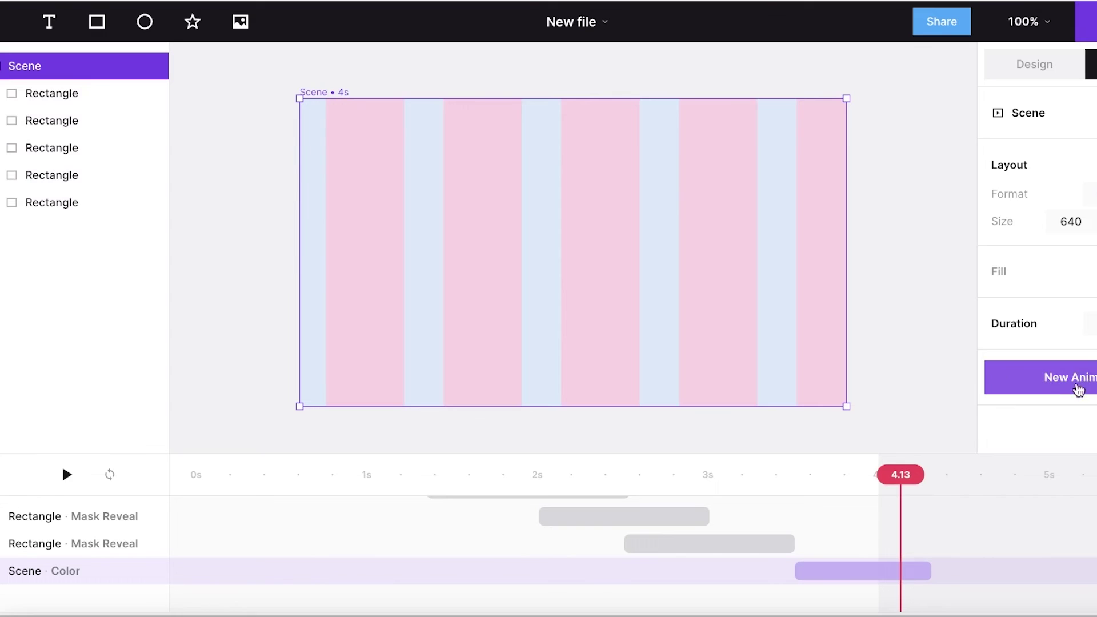
scroll(772, 450, down, 5)
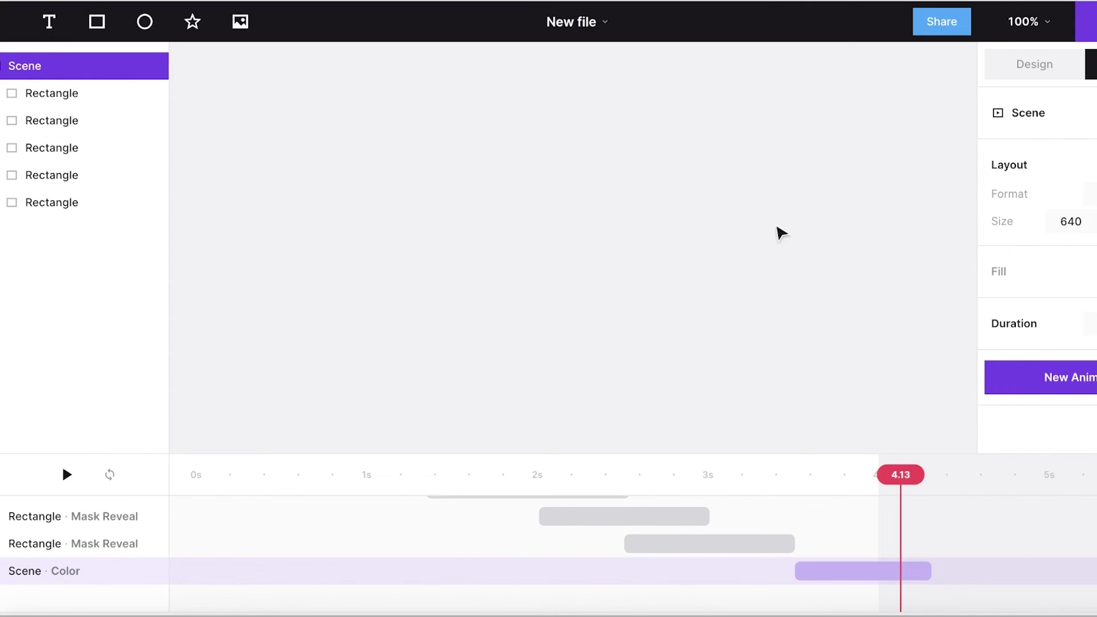
Export the 4-second animation as Video 480p MOV (852×480, 60 fps), then return to My files
click(1056, 23)
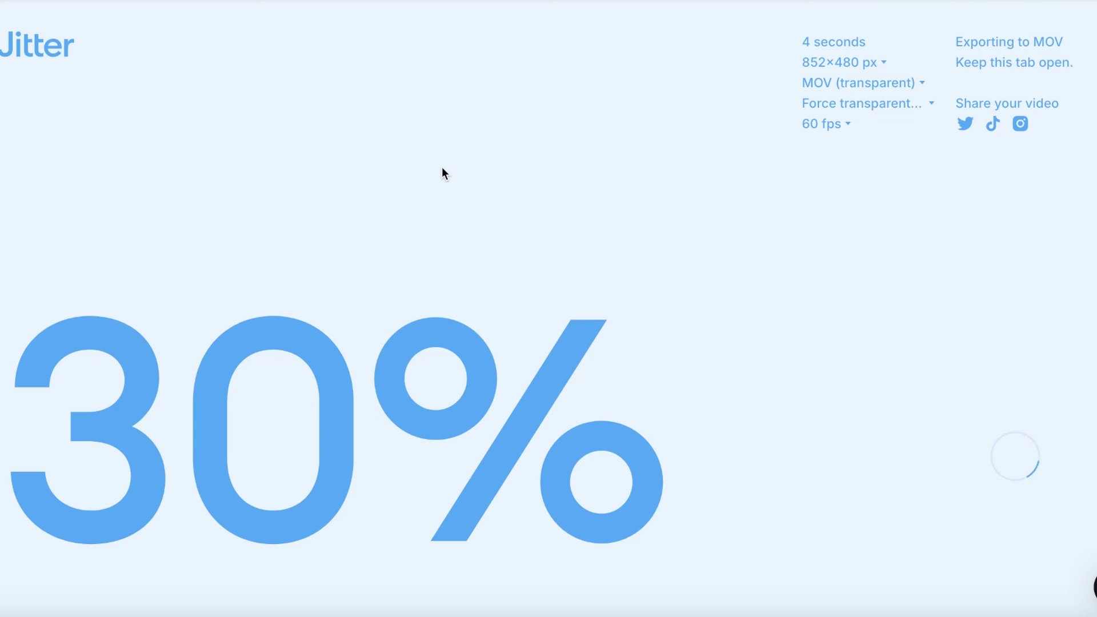
click(758, 12)
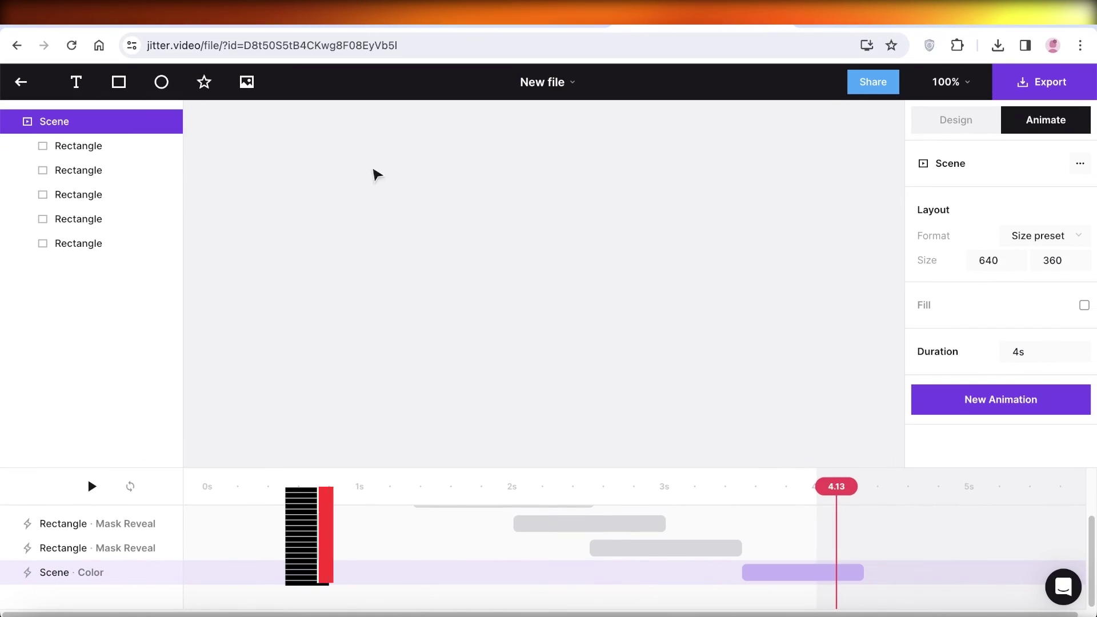
click(20, 82)
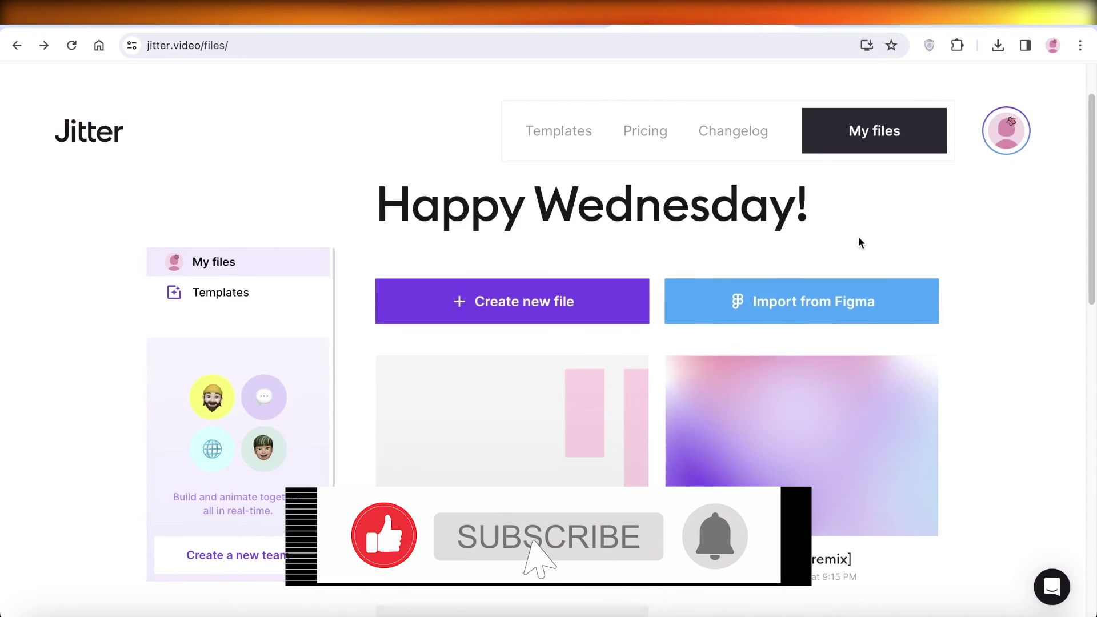
scroll(863, 258, down, 4)
scroll(924, 277, up, 5)
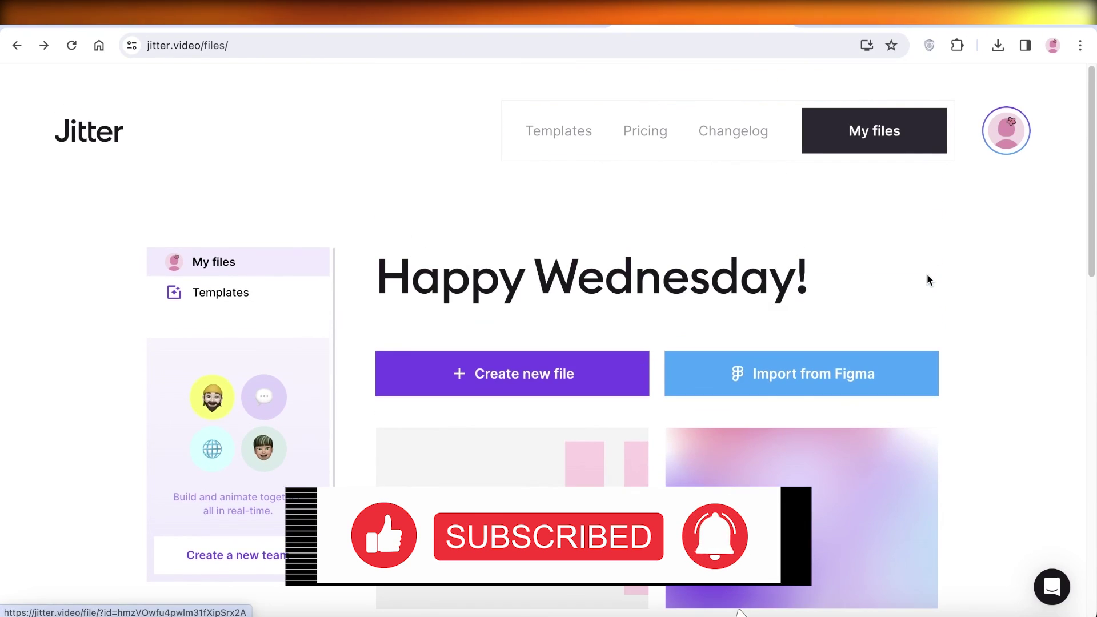